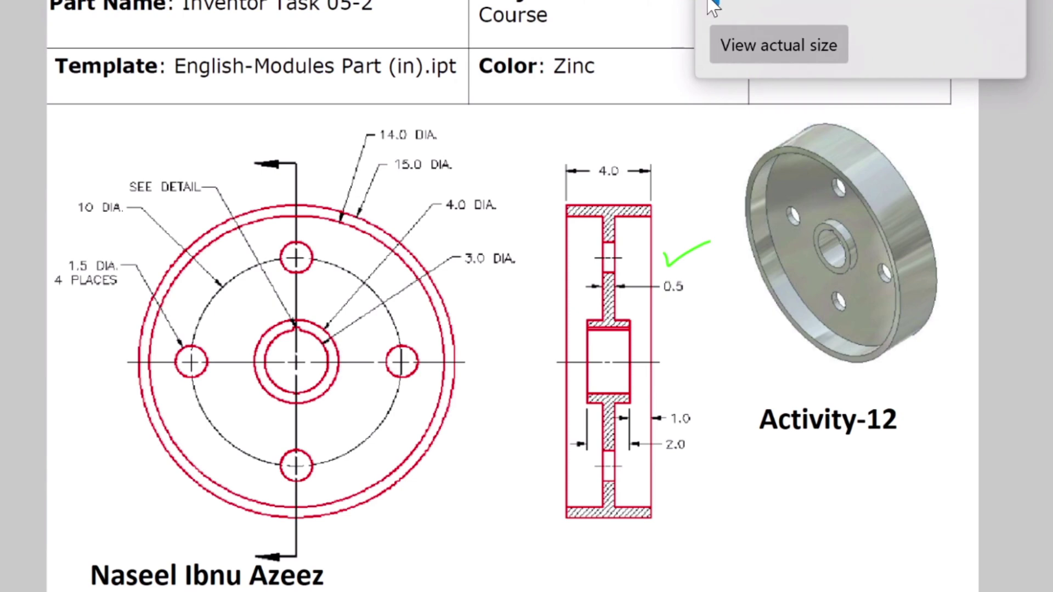
- Magnify the Activity-12 flywheel reference drawing with the zoom slider
left_click_drag(714, 4, 752, 3)
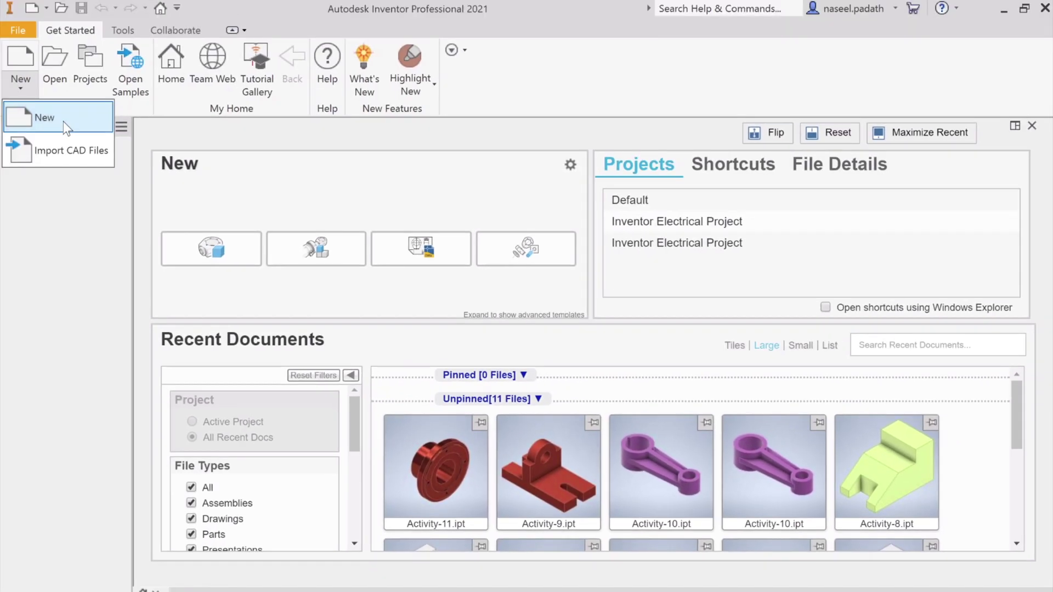
- Create a new inch part from the English Standard (in).ipt template
left_click(64, 120)
left_click(390, 183)
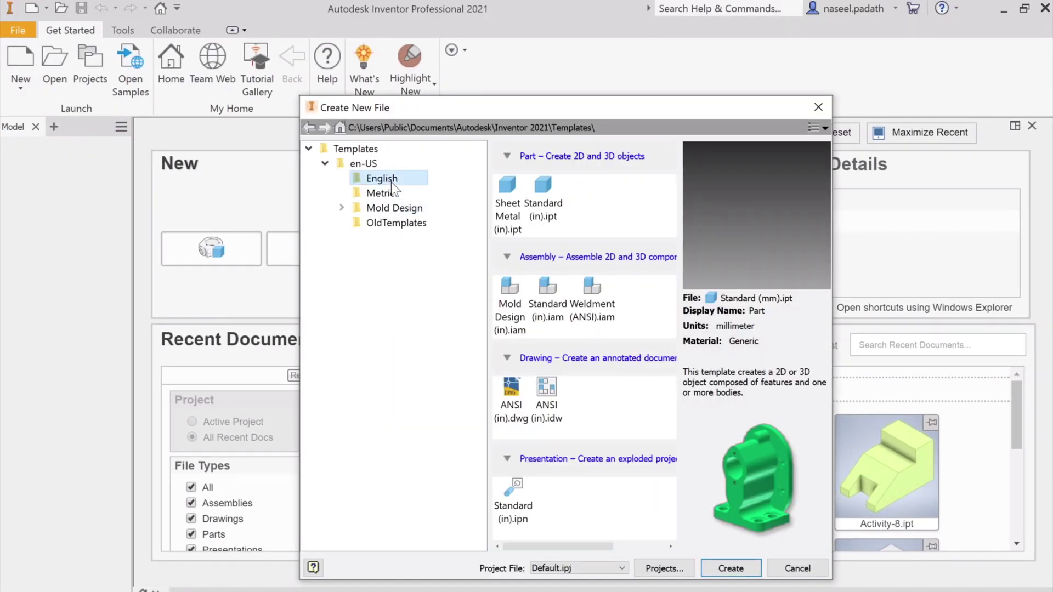
left_click(536, 208)
left_click(730, 568)
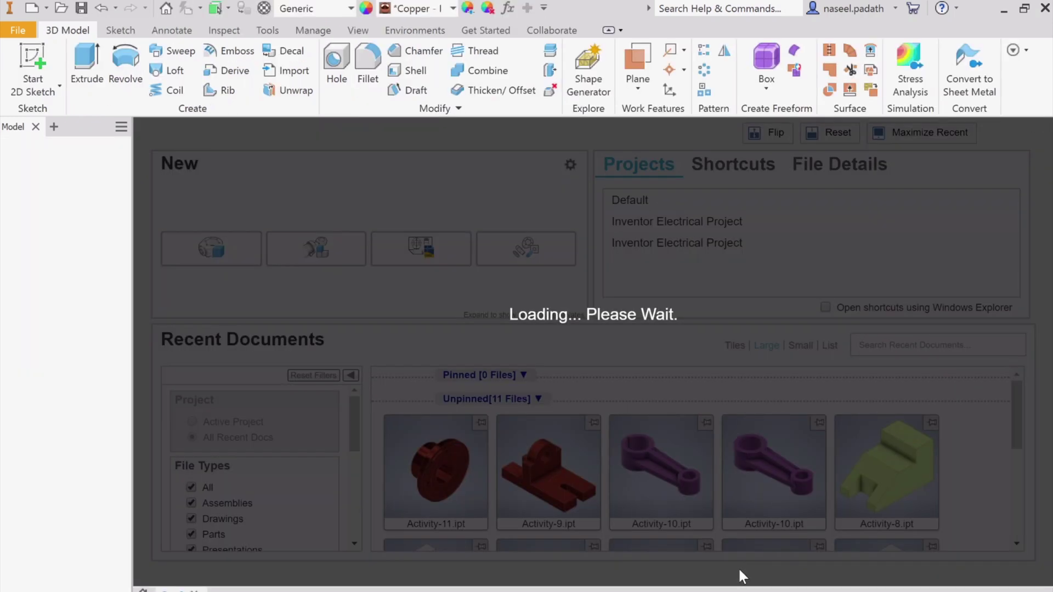
- Start a 2D sketch on the XZ origin plane, rotating the view so X points right
left_click(35, 97)
left_click(67, 114)
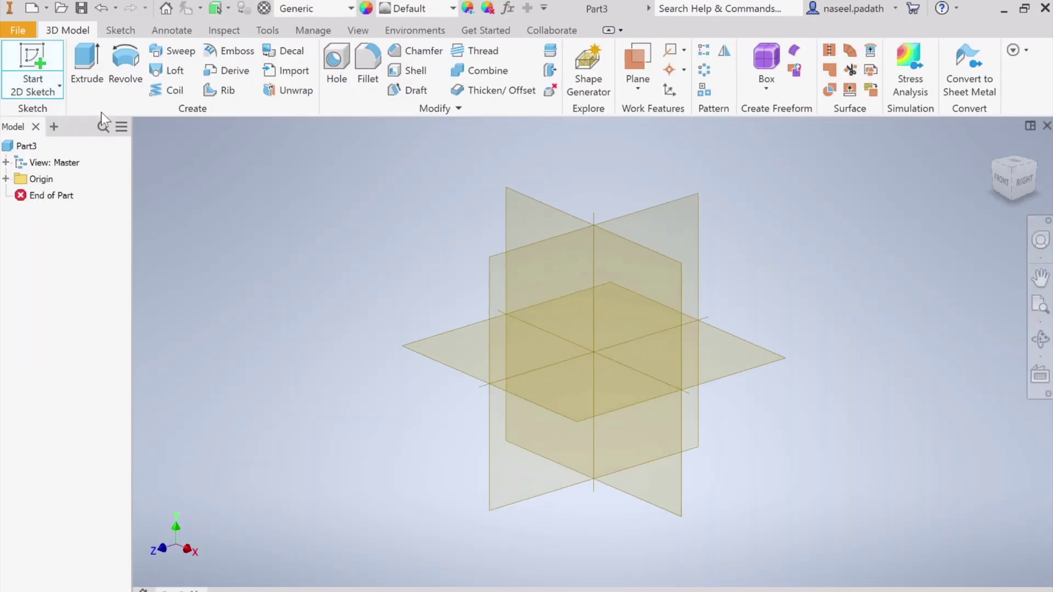
left_click(726, 369)
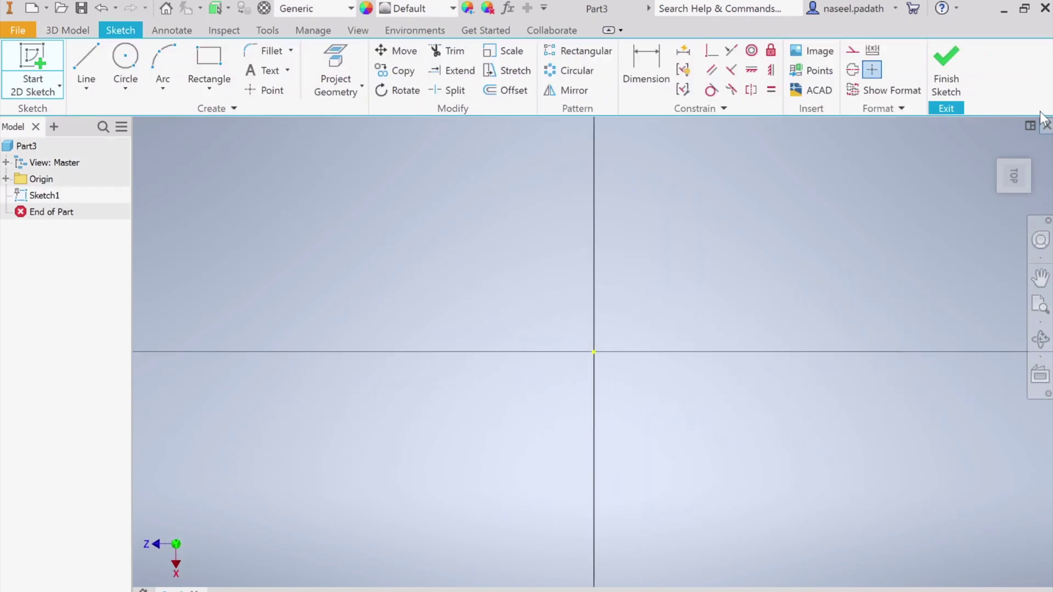
mouse_move(988, 171)
left_click(1033, 150)
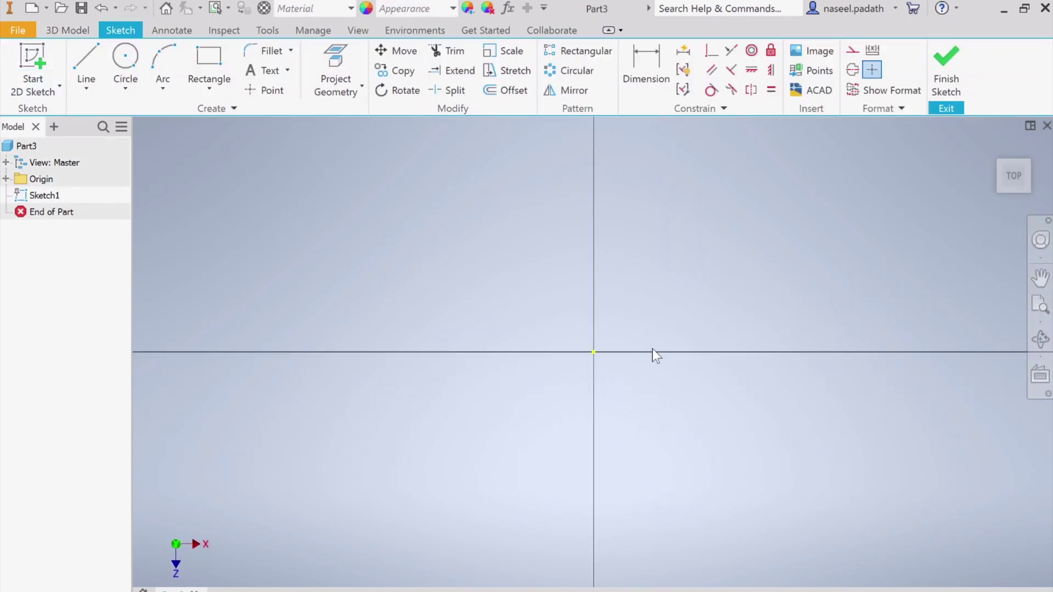
mouse_move(658, 353)
middle_mouse_down()
mouse_move(630, 345)
mouse_move(462, 410)
middle_mouse_up()
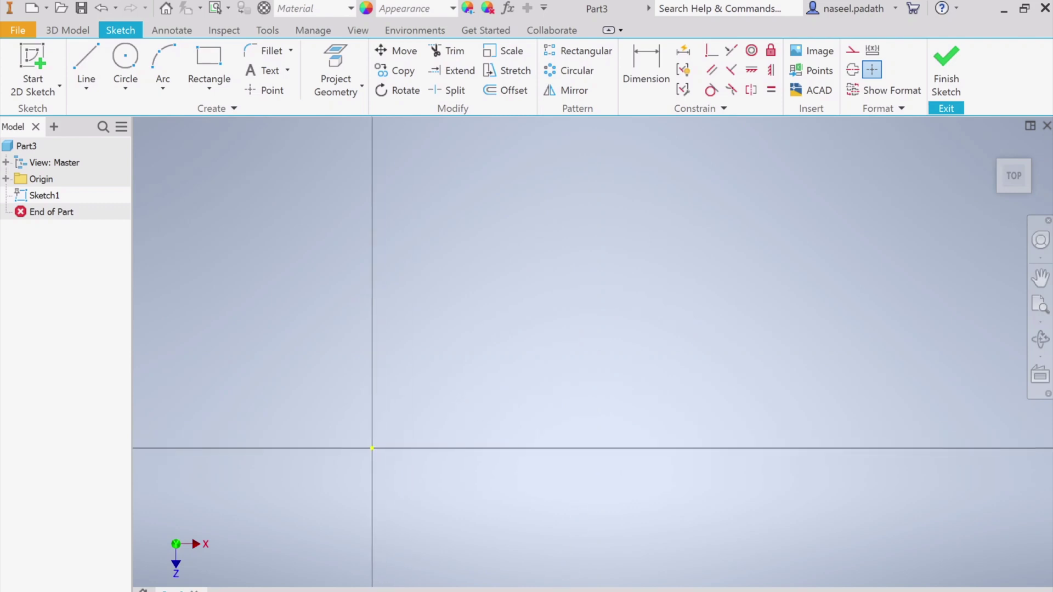
key("alt+Tab")
- Scroll to the section view and draw a green tick at its top-right corner
scroll(658, 474, "down", 3)
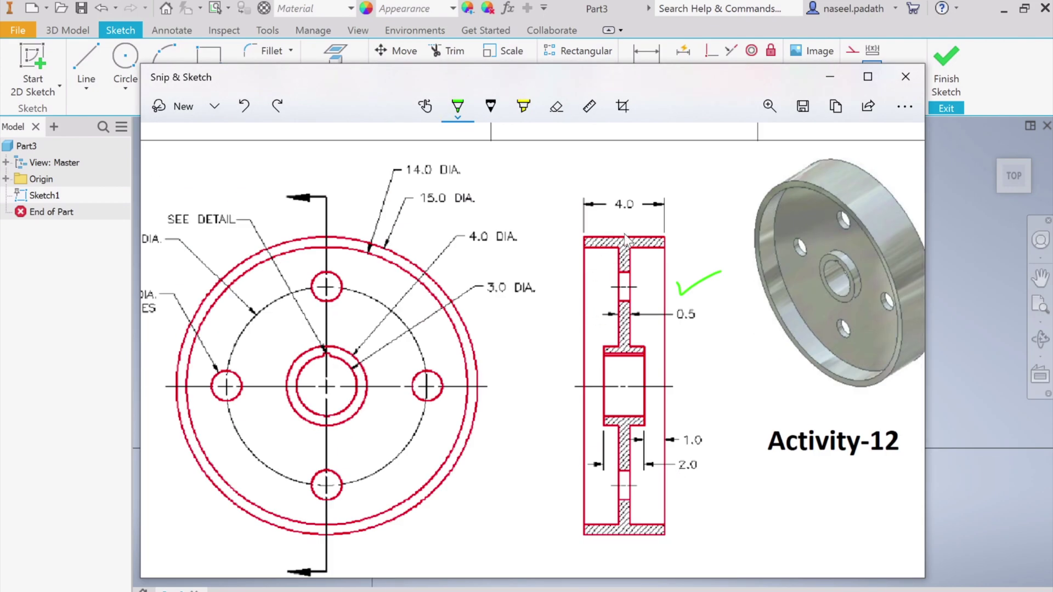
left_click_drag(685, 221, 667, 246)
- Draw a two-point rectangle starting on the vertical axis
left_click(830, 77)
left_click(209, 84)
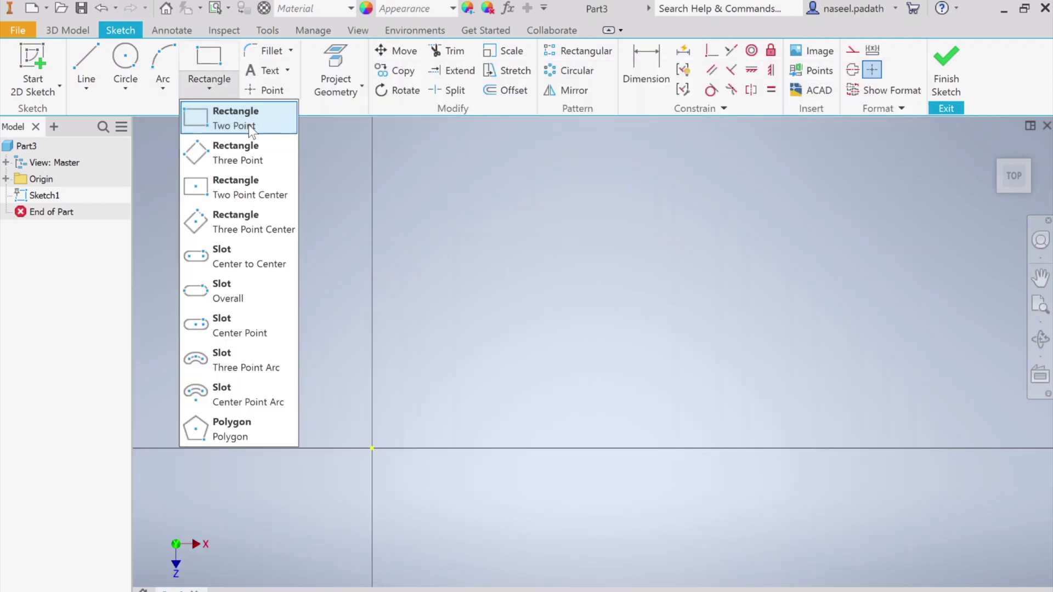
left_click(238, 117)
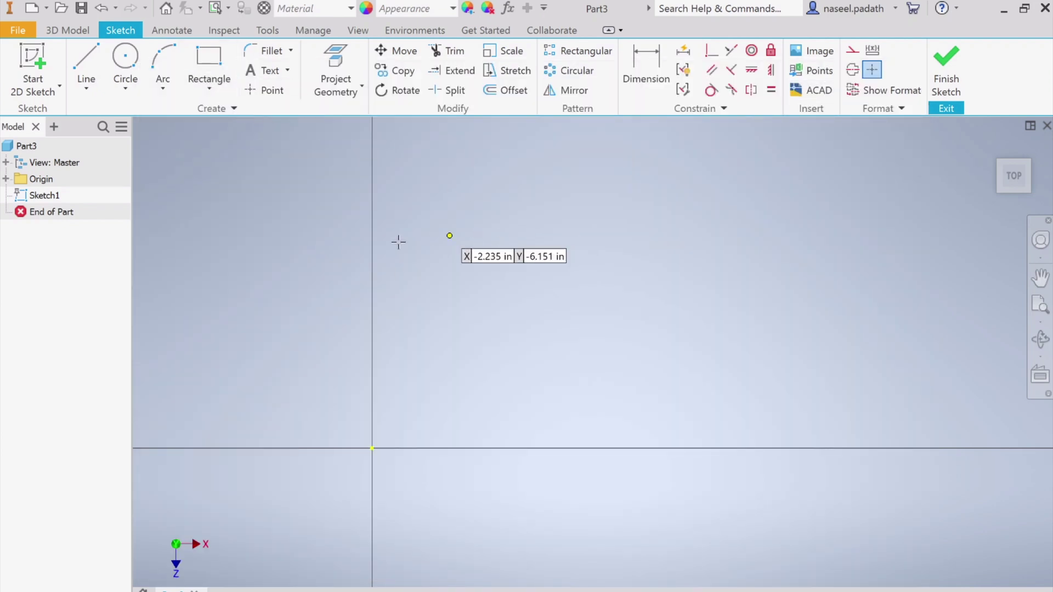
left_click(372, 199)
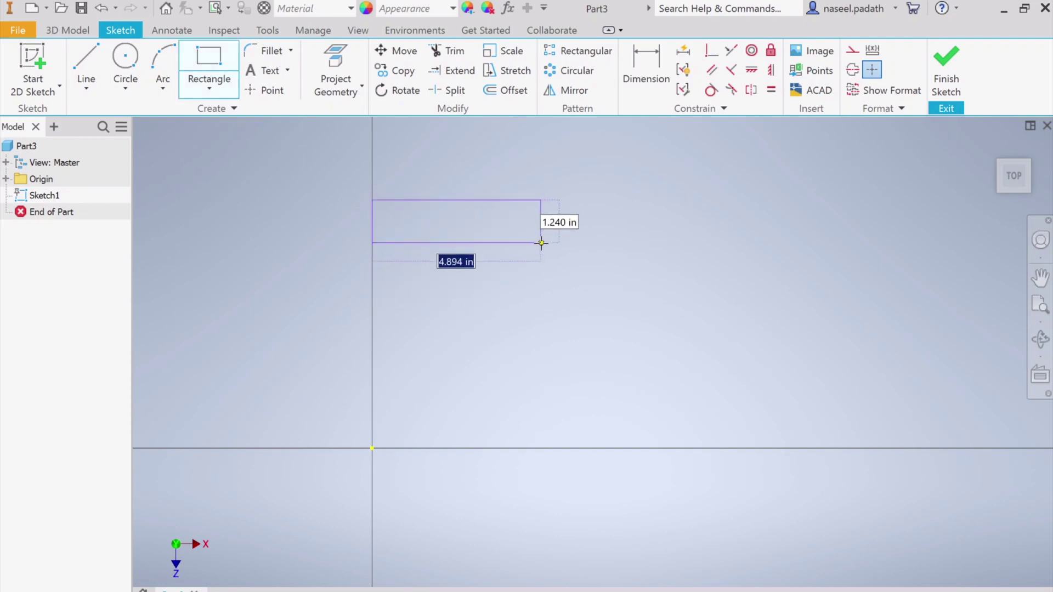
left_click(539, 247)
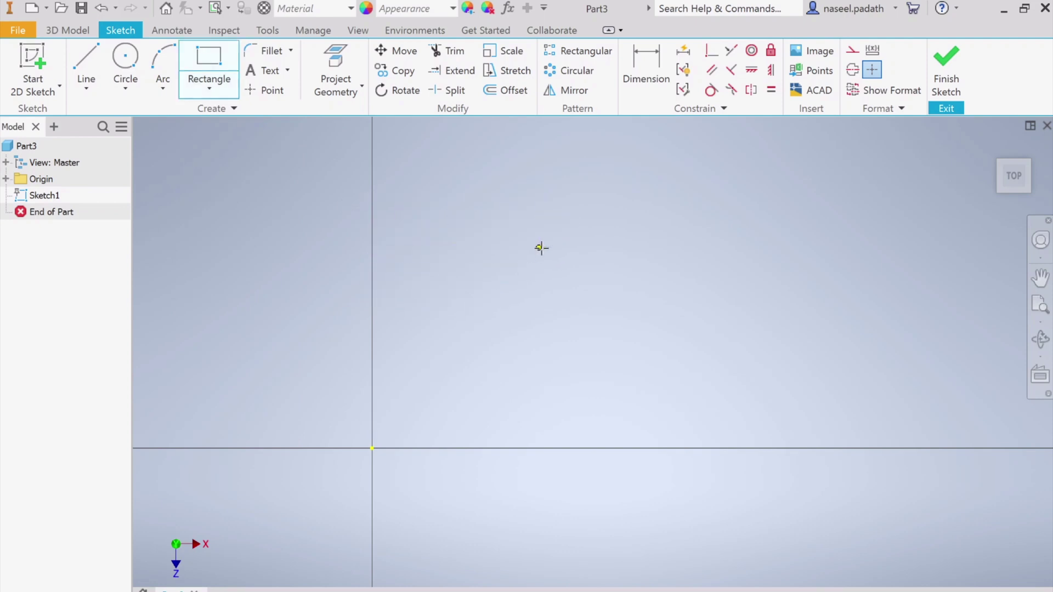
- Dimension the rectangle 5 inches wide and 0.5 inches tall
left_click(652, 71)
left_click(482, 201)
left_click(457, 181)
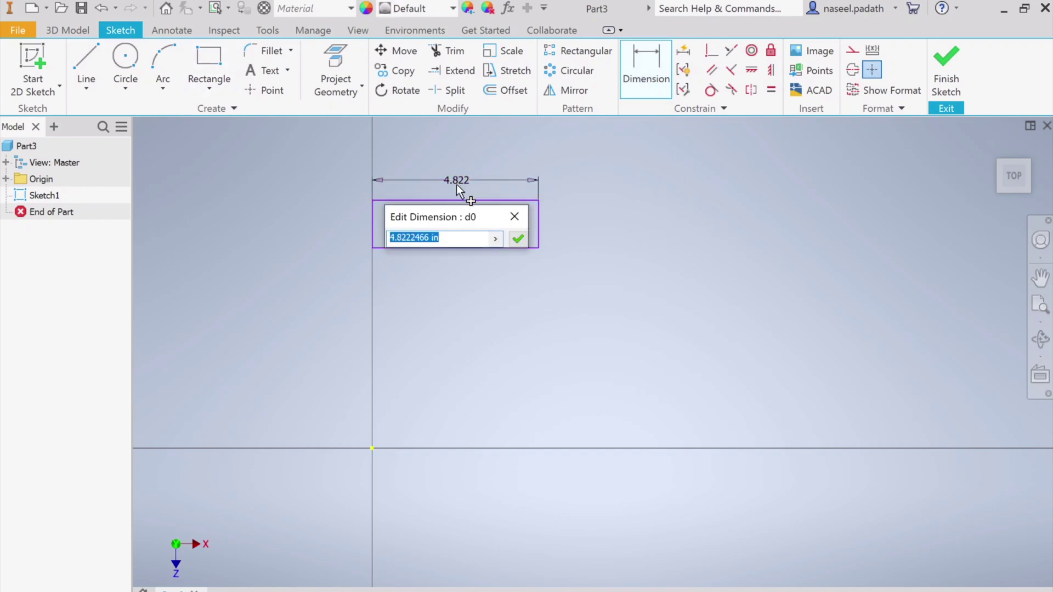
type("5")
key("Return")
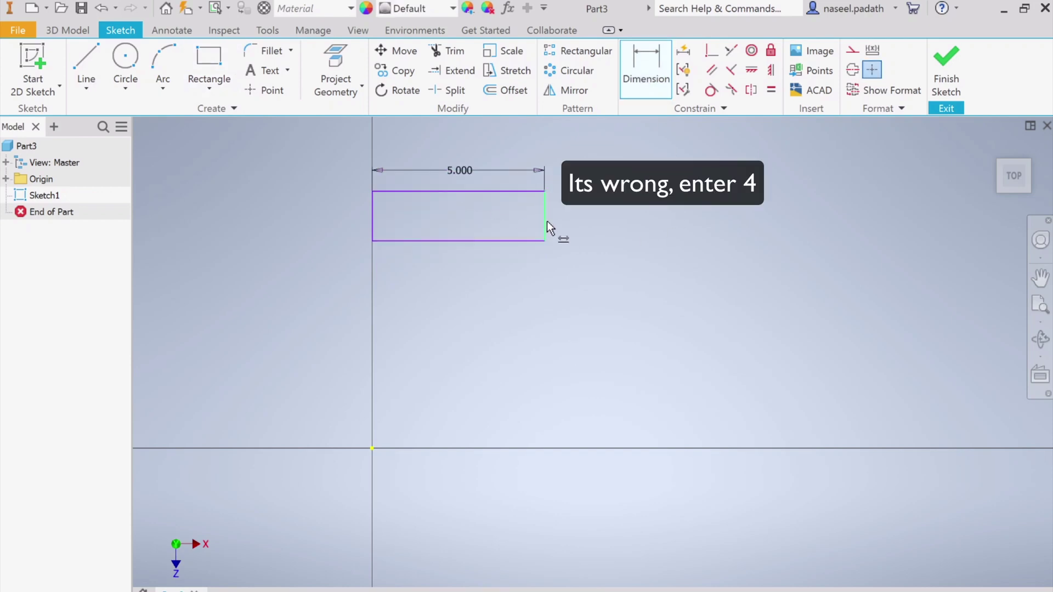
left_click(545, 220)
left_click(596, 219)
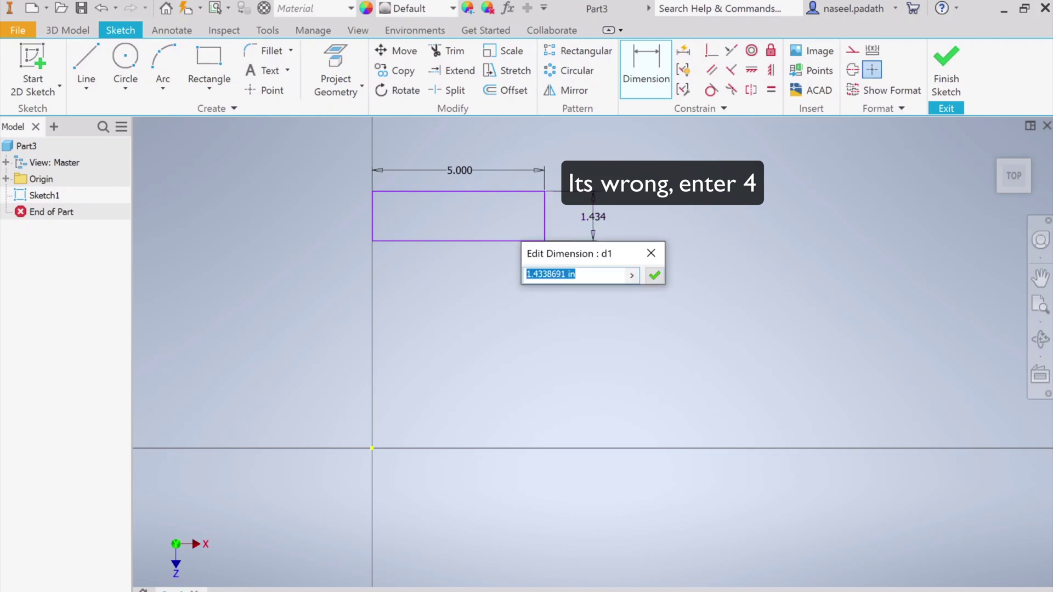
type("0.5")
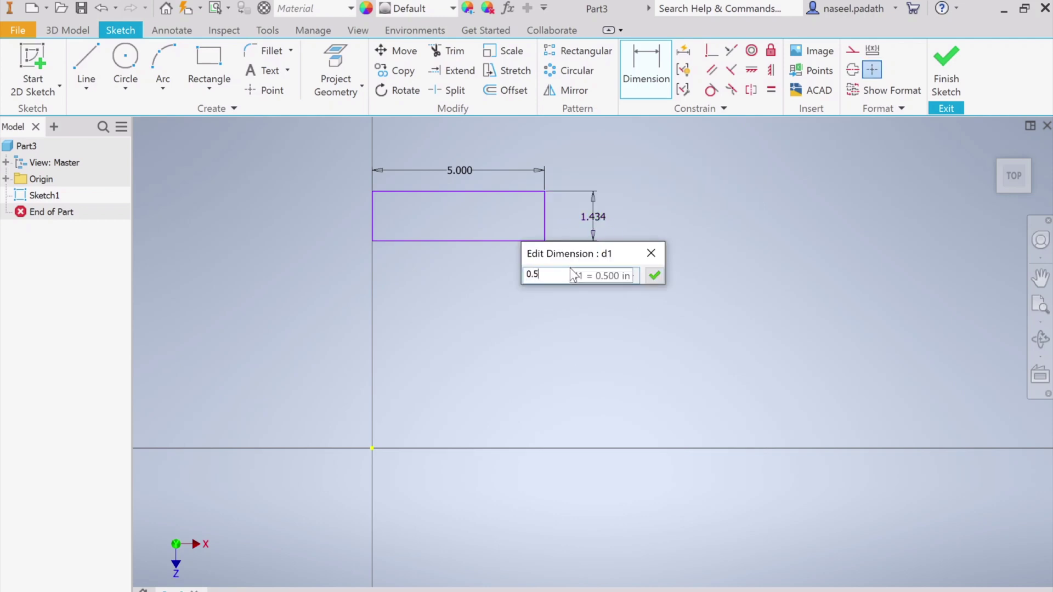
key("Return")
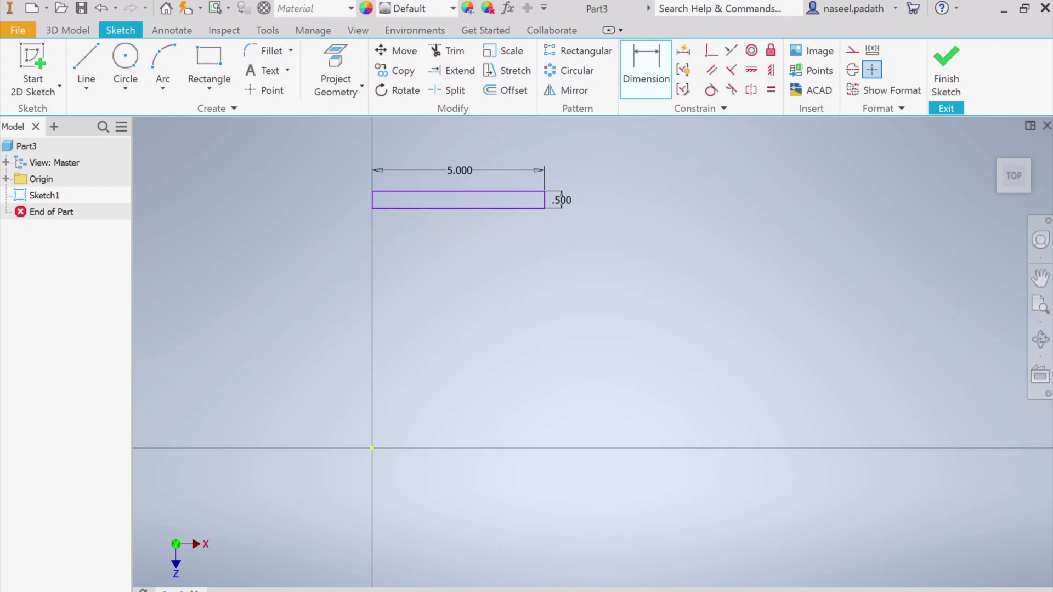
key("alt+Tab")
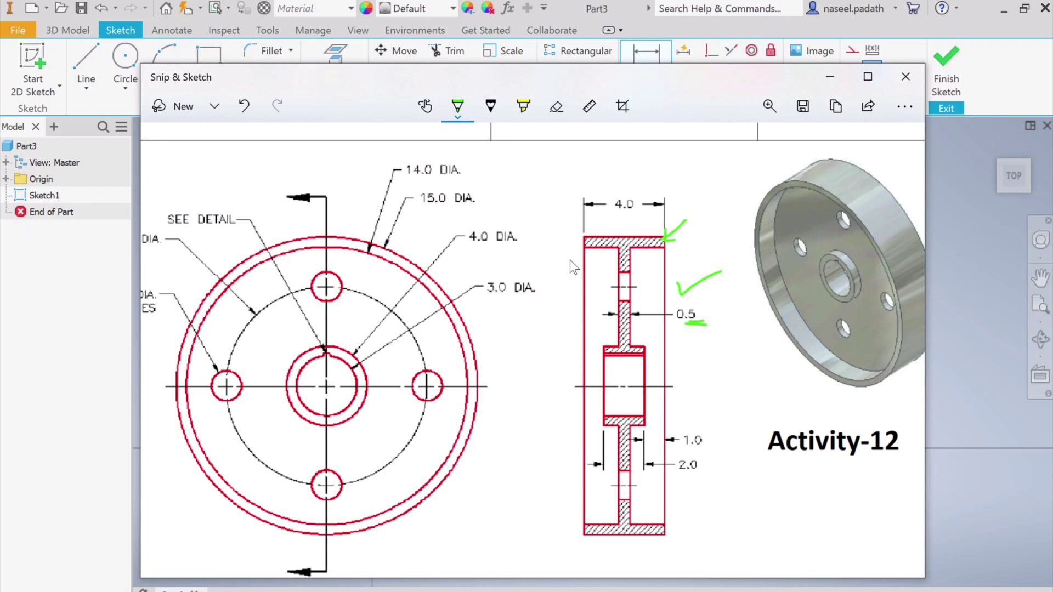
- Draw a green arrow from the section top to the centre line and write 7.5 beside it
left_click_drag(586, 237, 557, 236)
left_click_drag(560, 258, 554, 384)
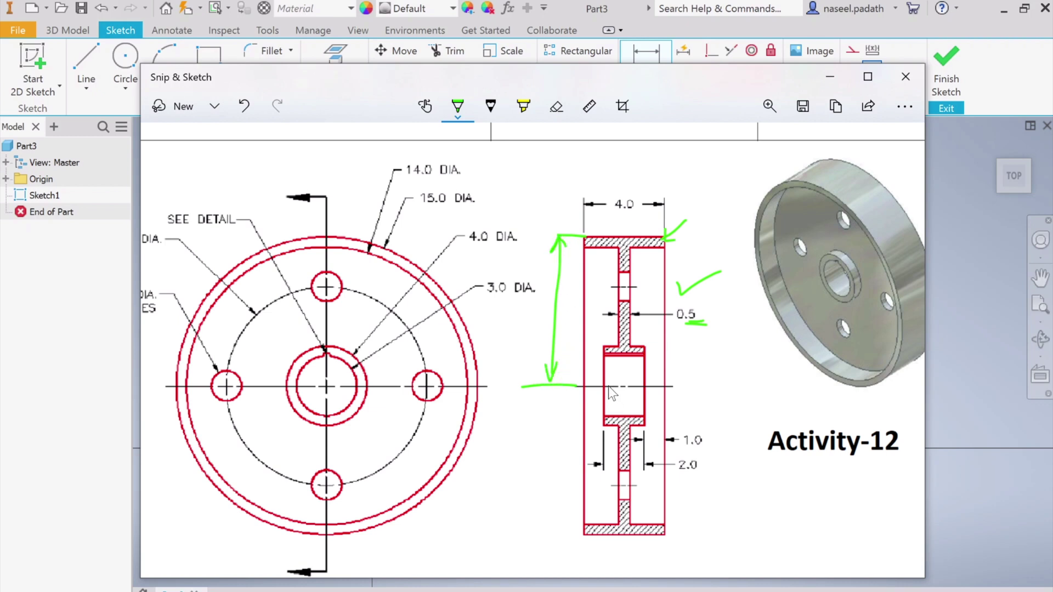
left_click_drag(608, 386, 721, 379)
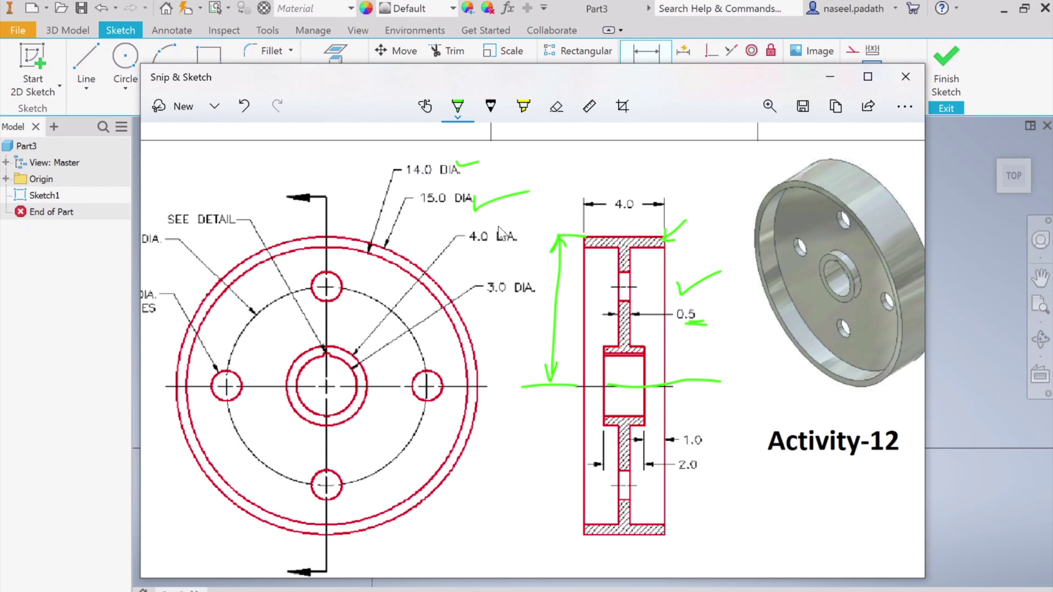
mouse_move(519, 331)
left_mouse_down()
mouse_move(544, 324)
mouse_move(545, 346)
left_mouse_up()
left_click(535, 323)
- Dimension the rectangle's top edge 7.5 inches above the origin
left_click(830, 76)
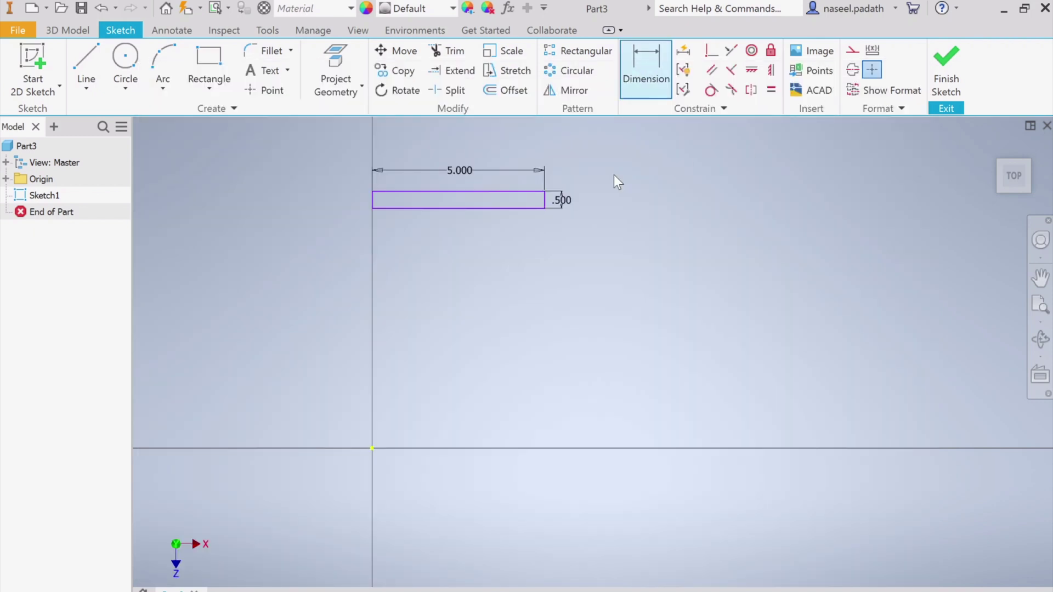
left_click(402, 192)
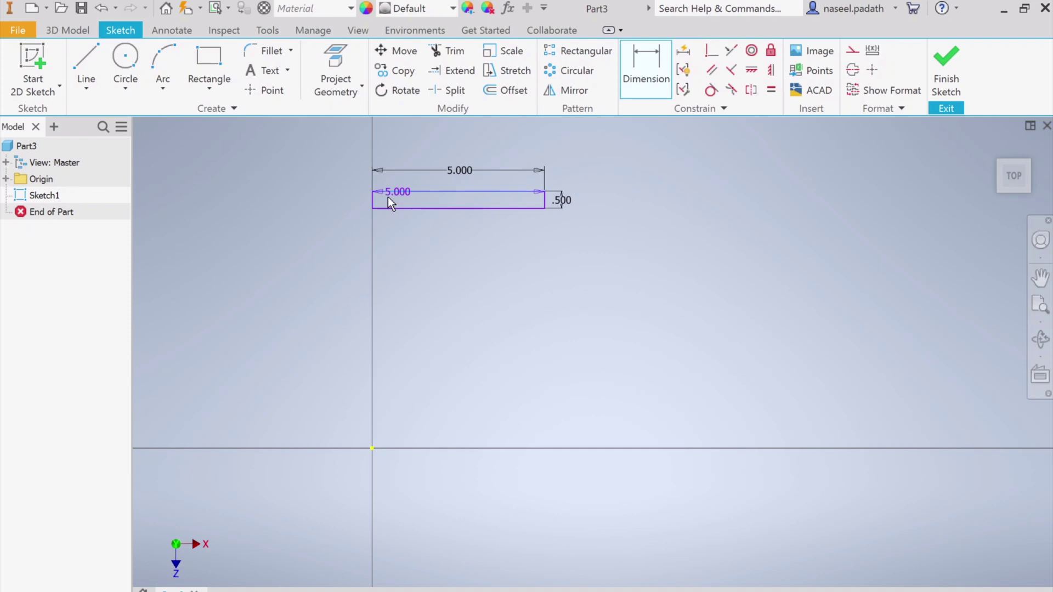
left_click(372, 448)
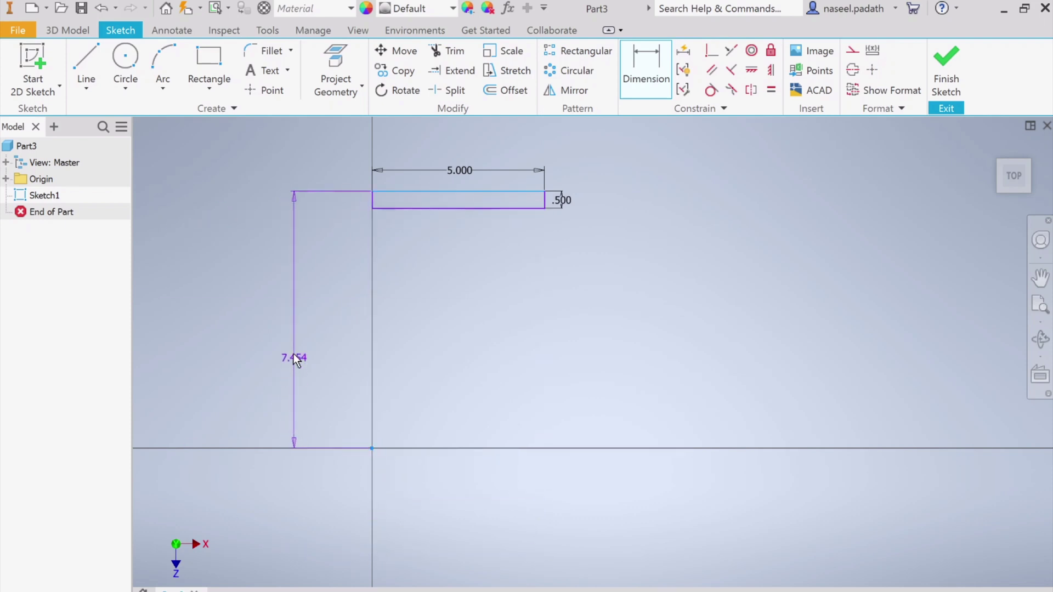
left_click(294, 354)
type("7")
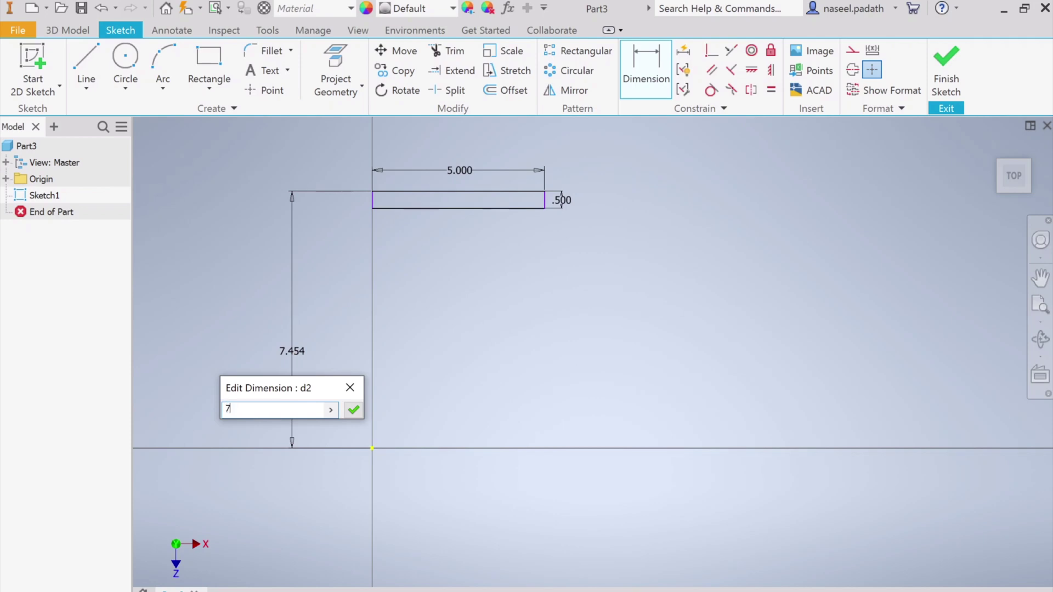
type(".5")
key("Return")
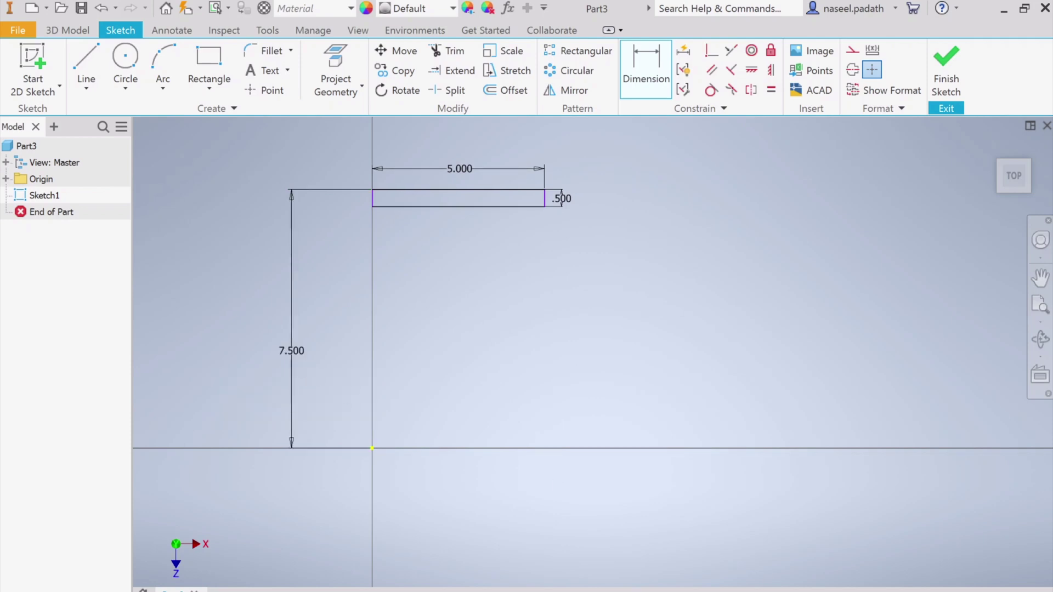
- Draw a horizontal line from the origin rightward along the X axis
left_click(86, 63)
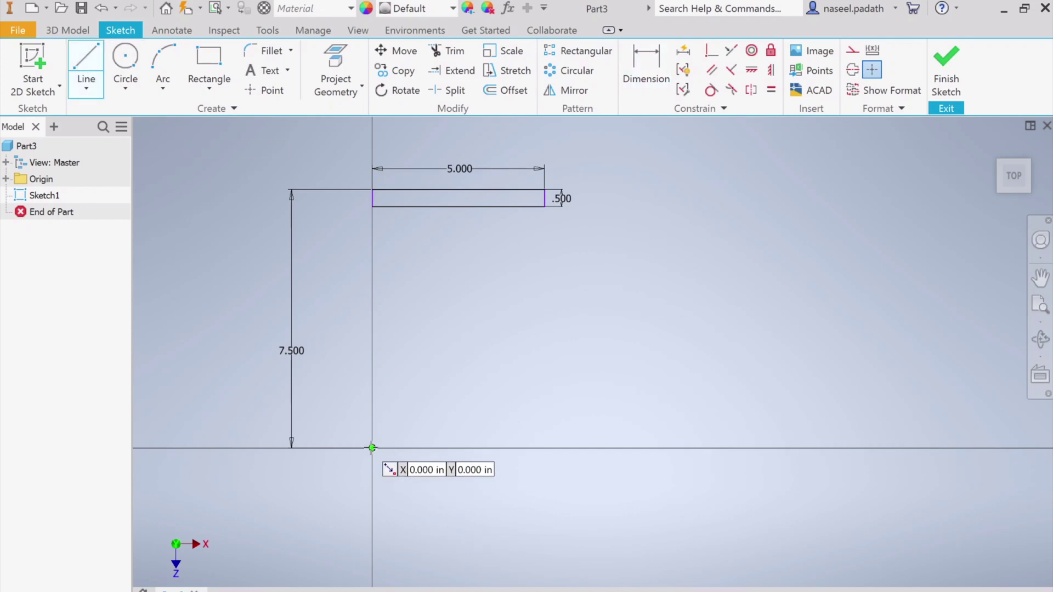
left_click(372, 448)
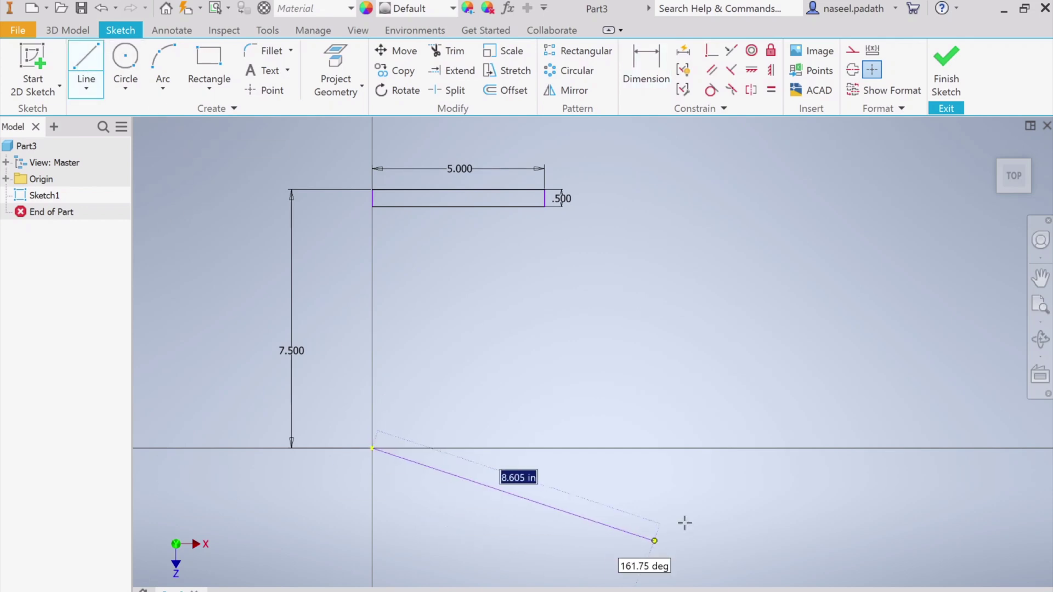
left_click(709, 448)
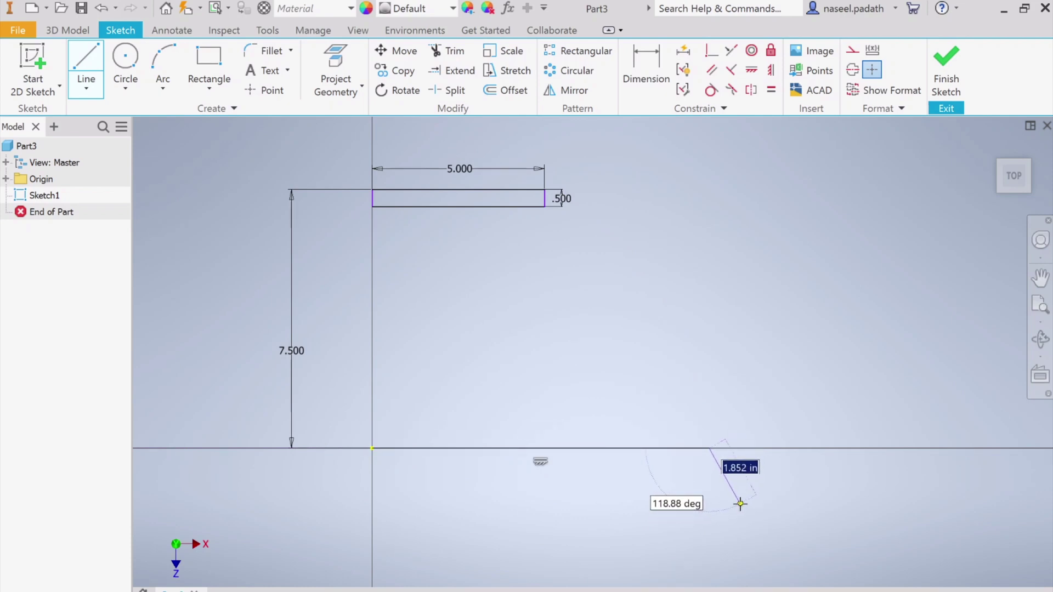
key("Escape")
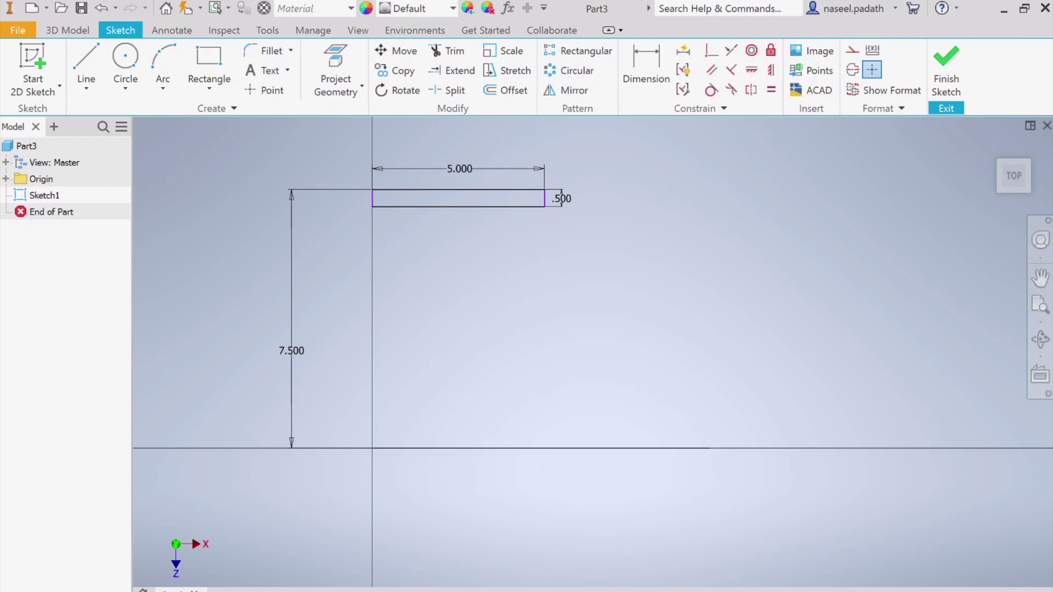
key("alt+Tab")
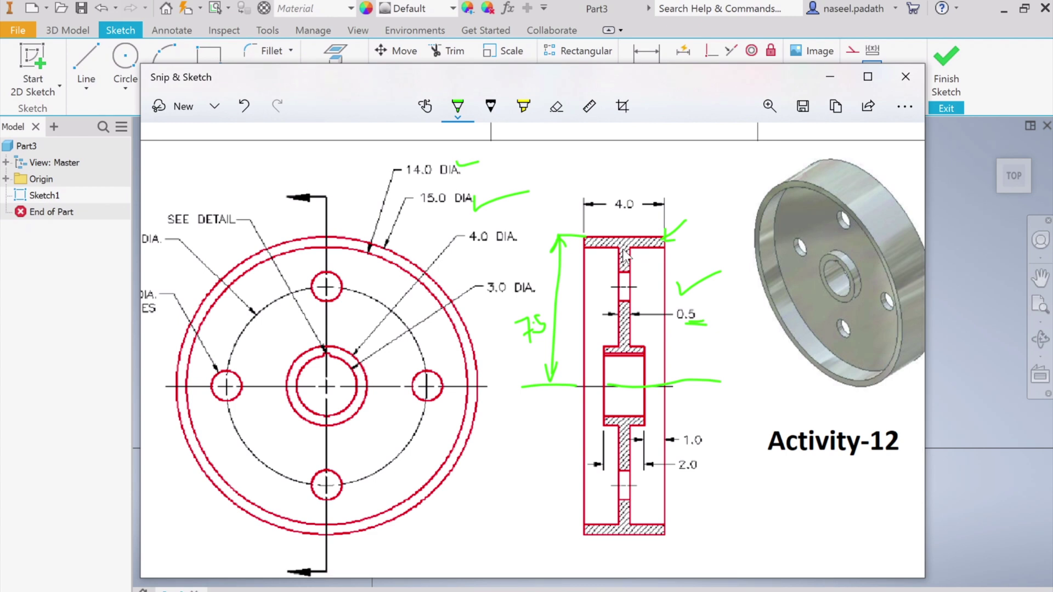
- Trace the web and front-view centreline in green and tick the 14.0 DIA. callout
left_click_drag(623, 248, 623, 299)
left_click_drag(624, 250, 616, 351)
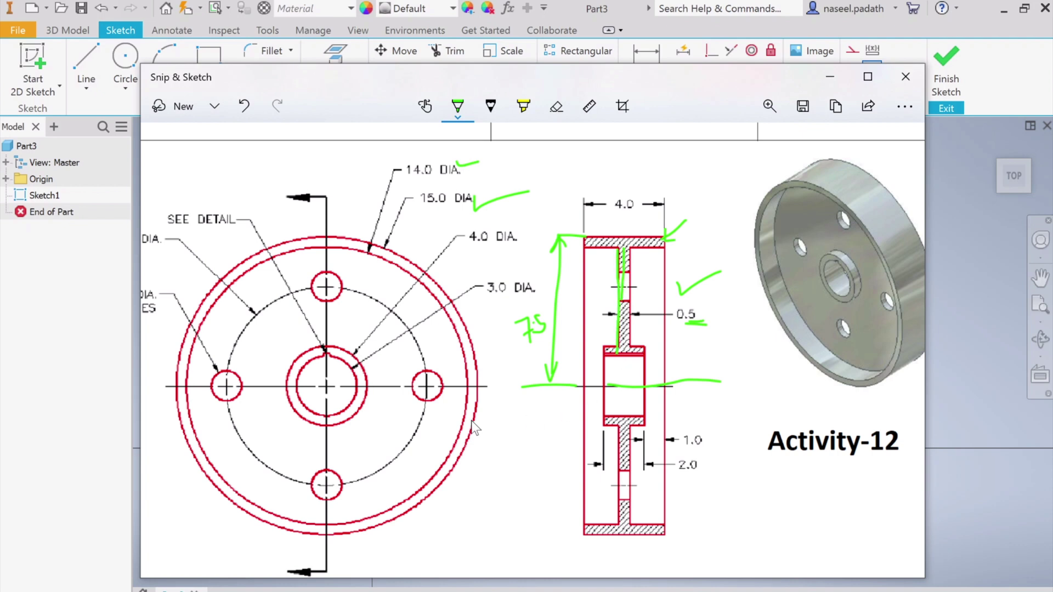
left_click_drag(327, 249, 326, 350)
left_click_drag(415, 163, 431, 162)
left_click_drag(327, 354, 327, 385)
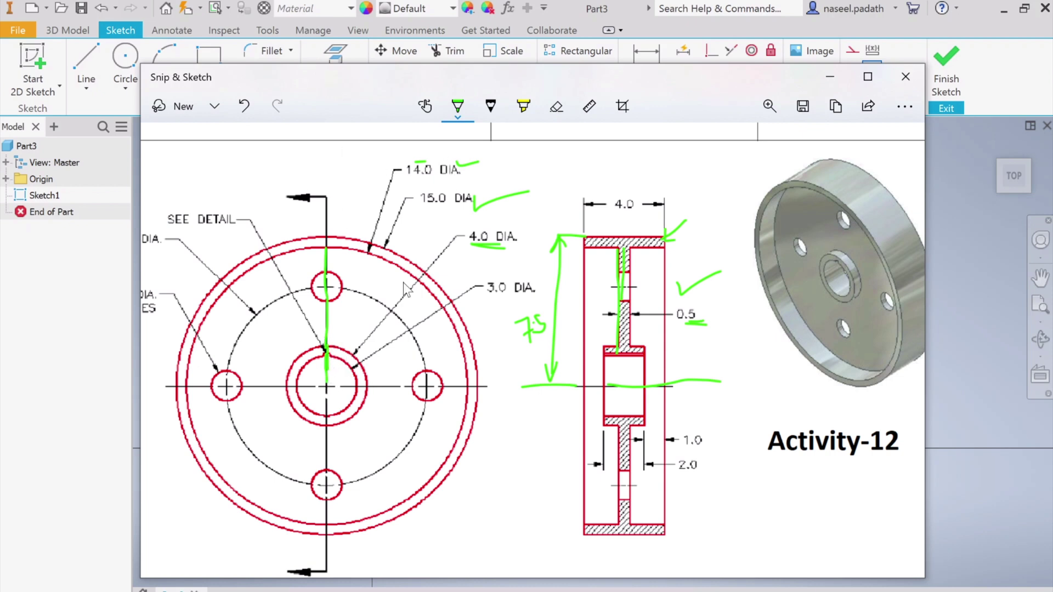
- Erase the stray stroke in the inner circle, then note 5 and circle the 0.5 dimension
left_click(556, 106)
left_click_drag(334, 363, 307, 383)
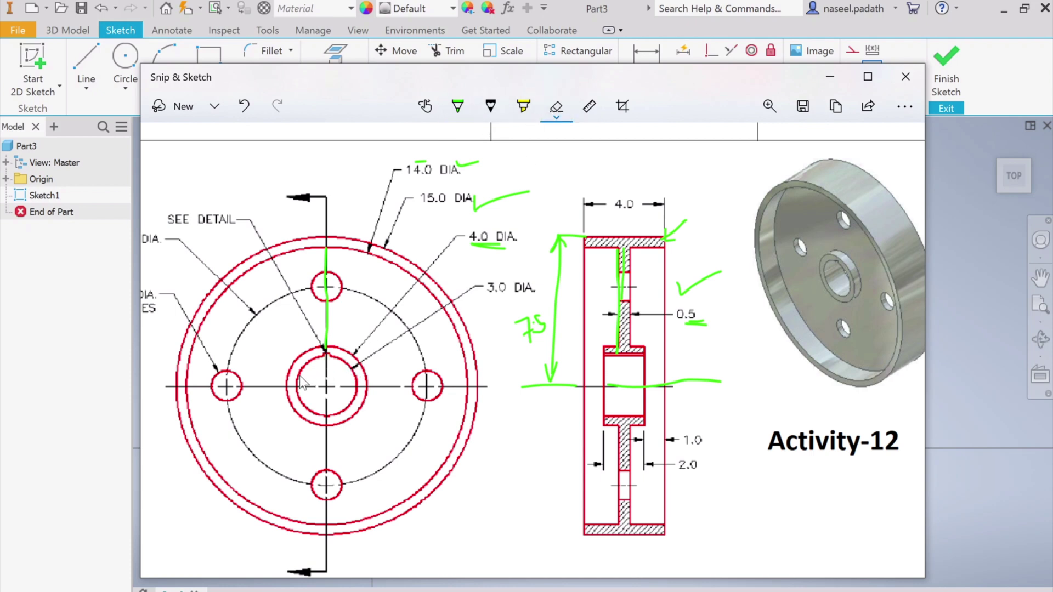
left_click(466, 115)
mouse_move(288, 303)
left_mouse_down()
mouse_move(317, 307)
mouse_move(302, 323)
left_mouse_up()
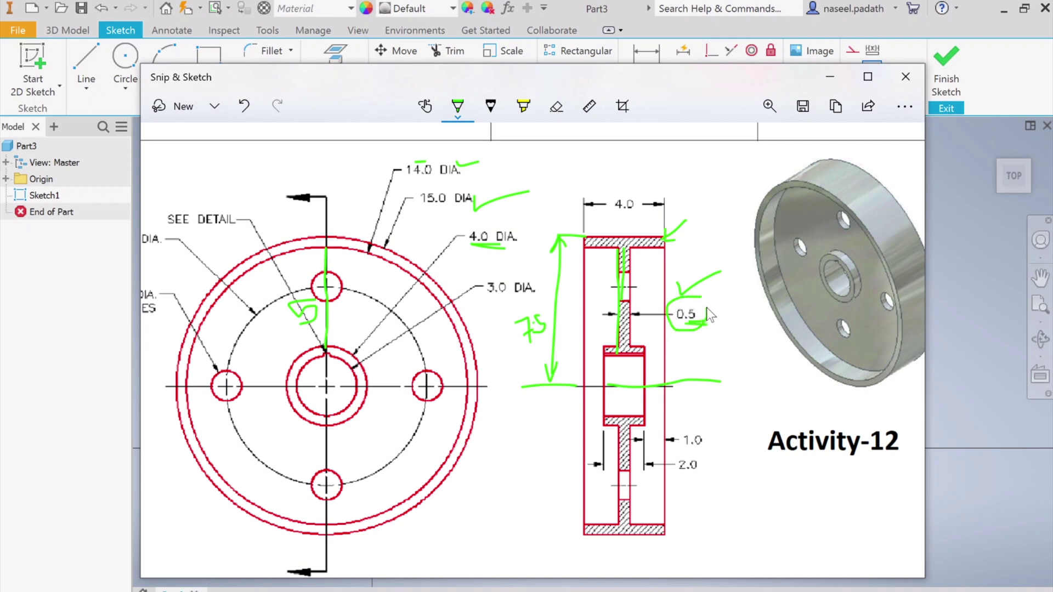
left_click_drag(704, 304, 684, 297)
- Draw a 5.000 vertical line down from the rectangle's bottom-edge midpoint and place its dimension
left_click(834, 76)
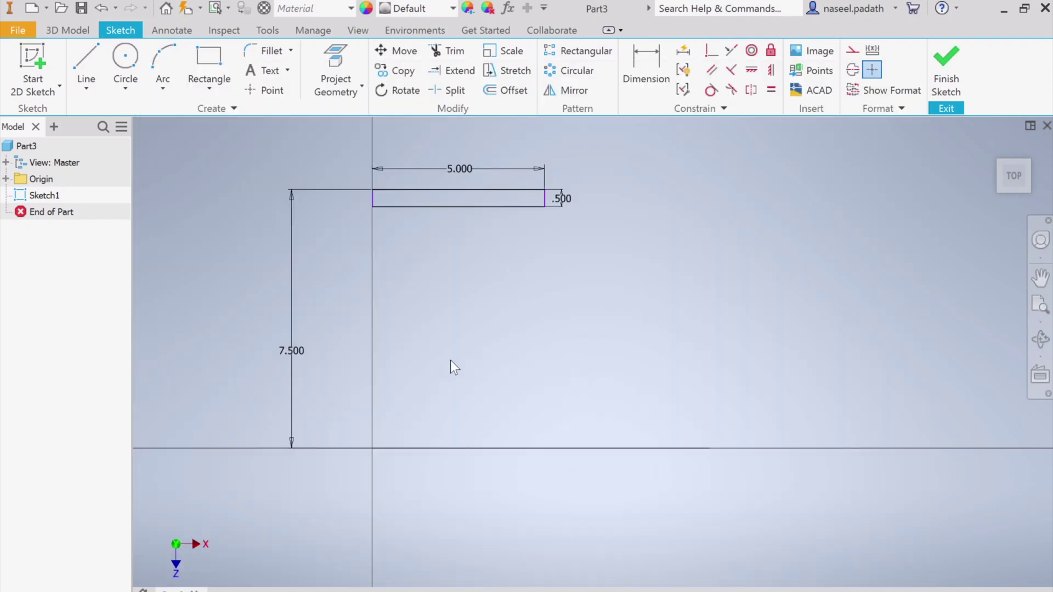
left_click(87, 71)
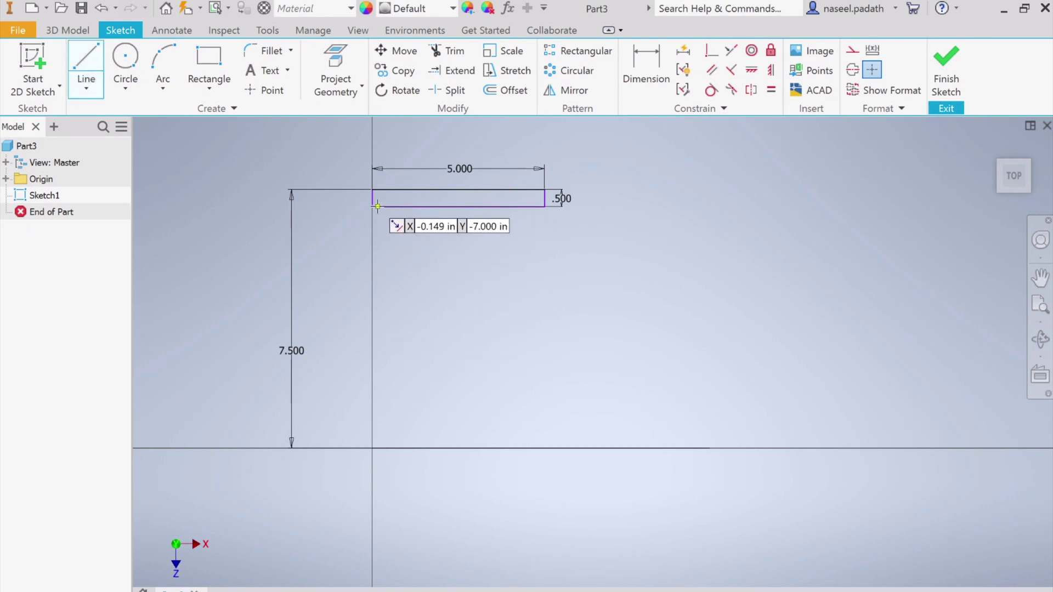
scroll(402, 214, "up", 3)
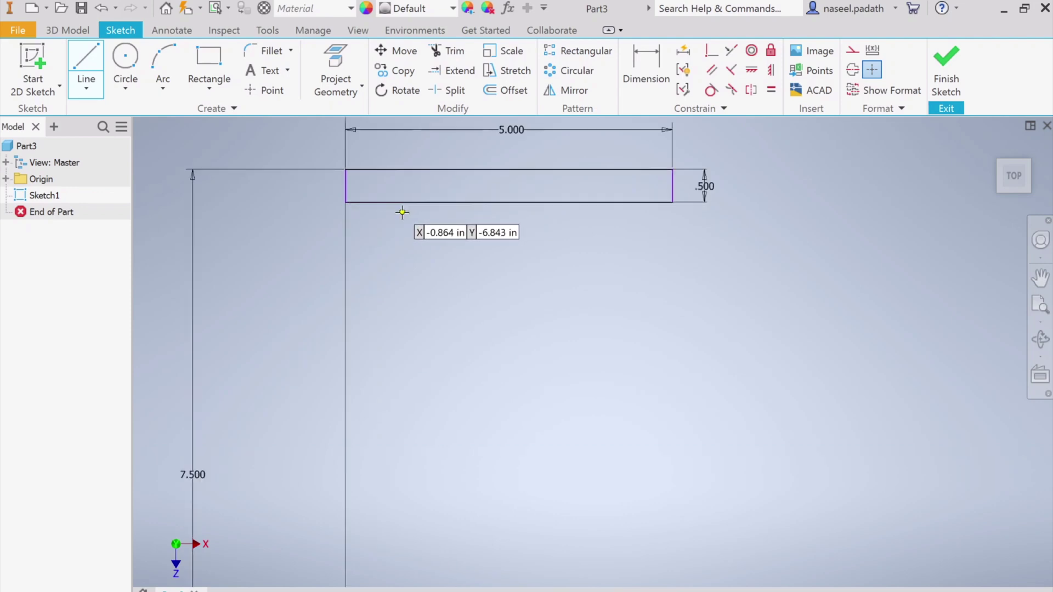
left_click(509, 201)
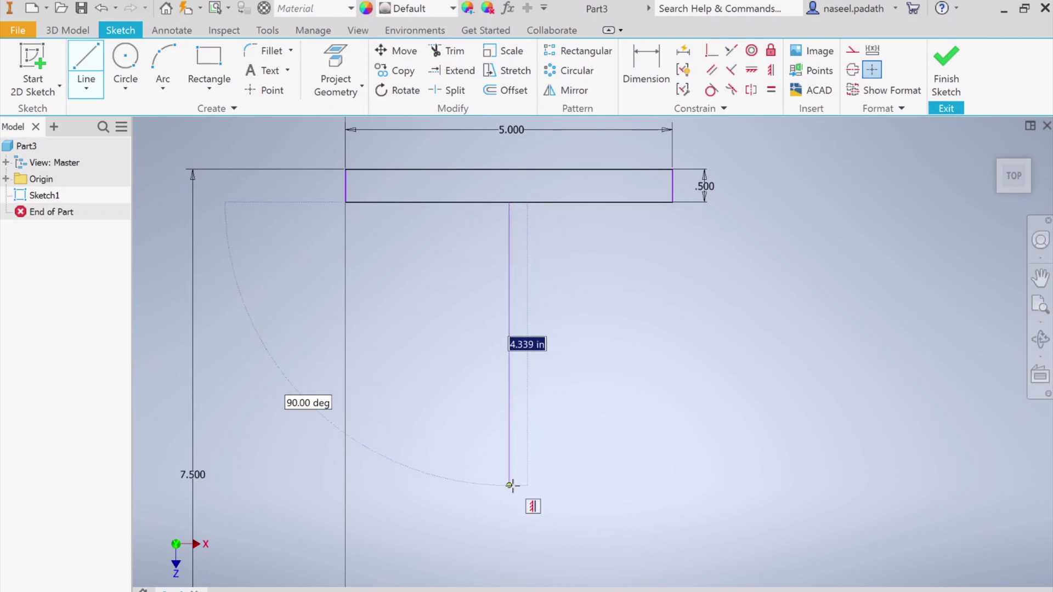
type("5")
key("Return")
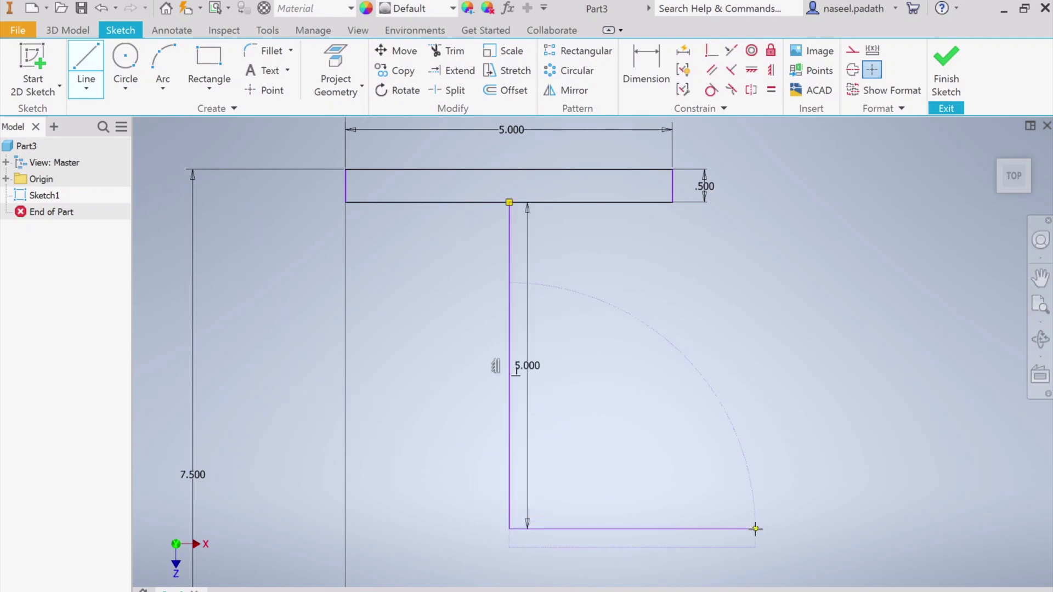
key("Escape")
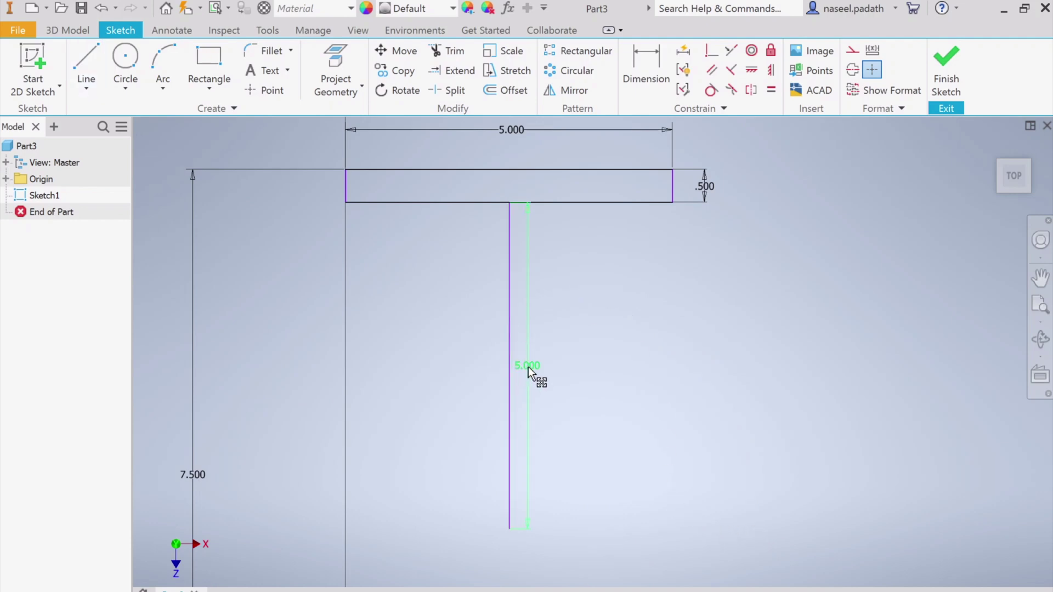
left_click_drag(531, 366, 637, 387)
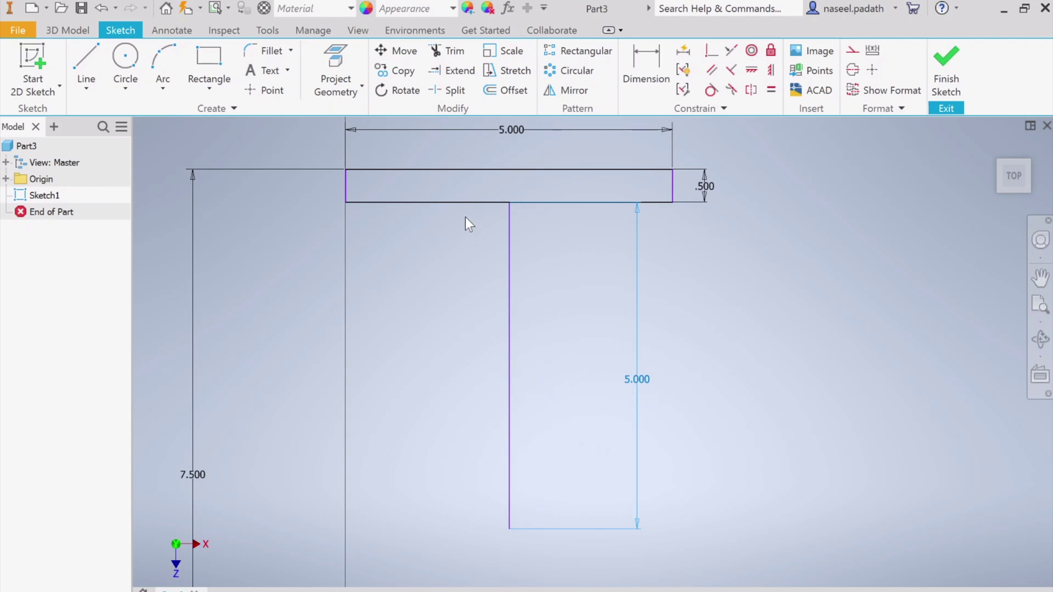
- Offset the 5.000 stem line by 0.25 on both sides, then pan to its lower end
left_click(439, 267)
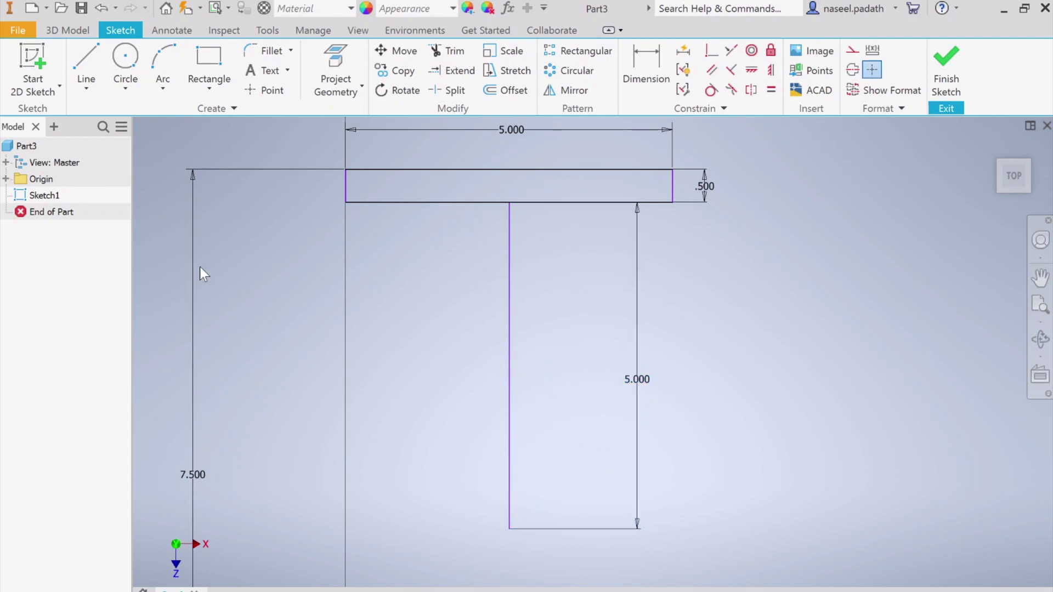
left_click(500, 92)
left_click(507, 333)
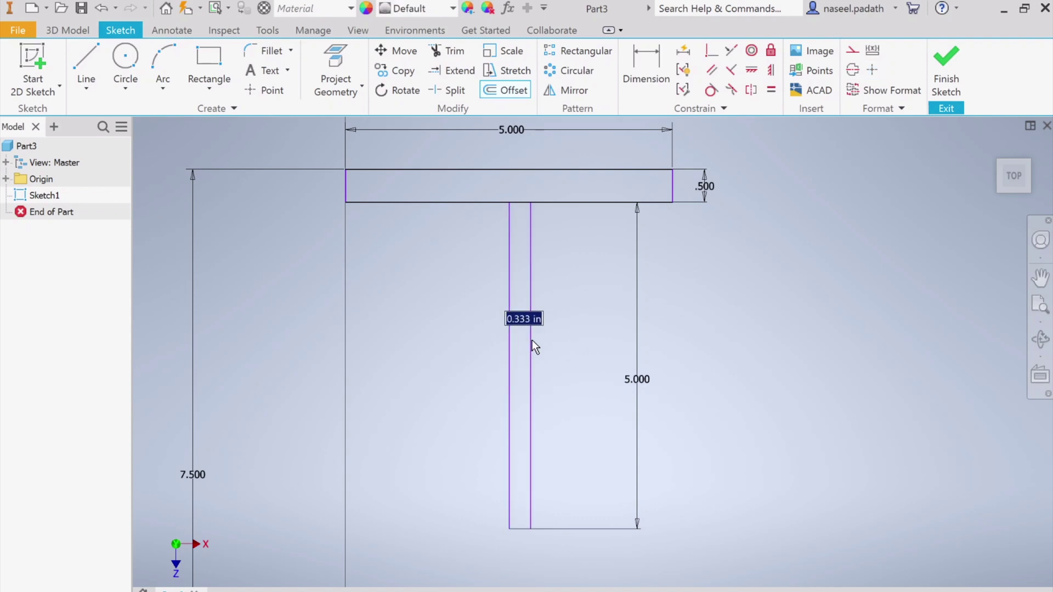
type("0")
type(".2")
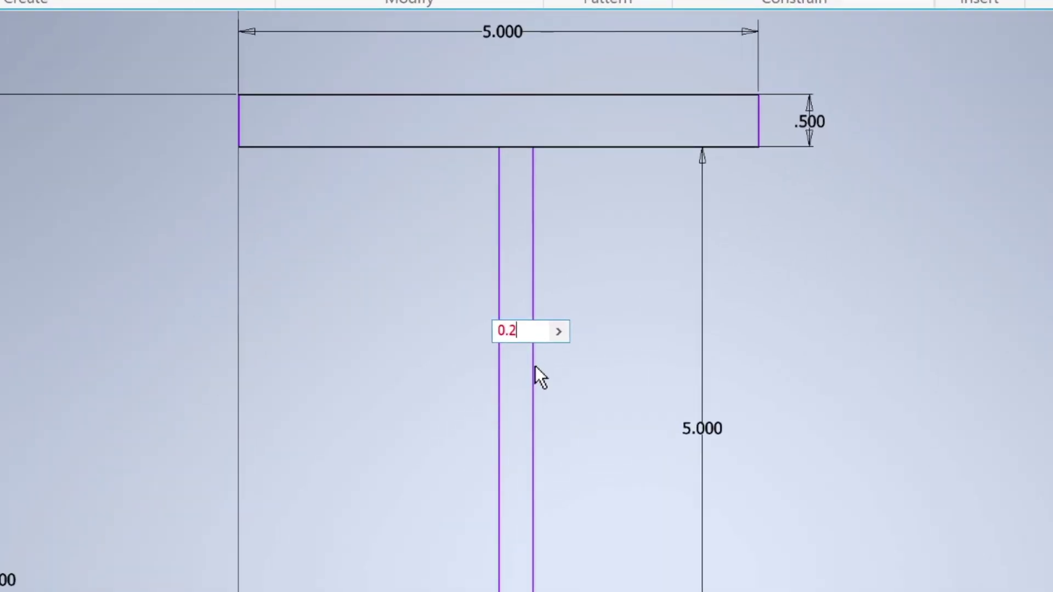
type("5")
key("Return")
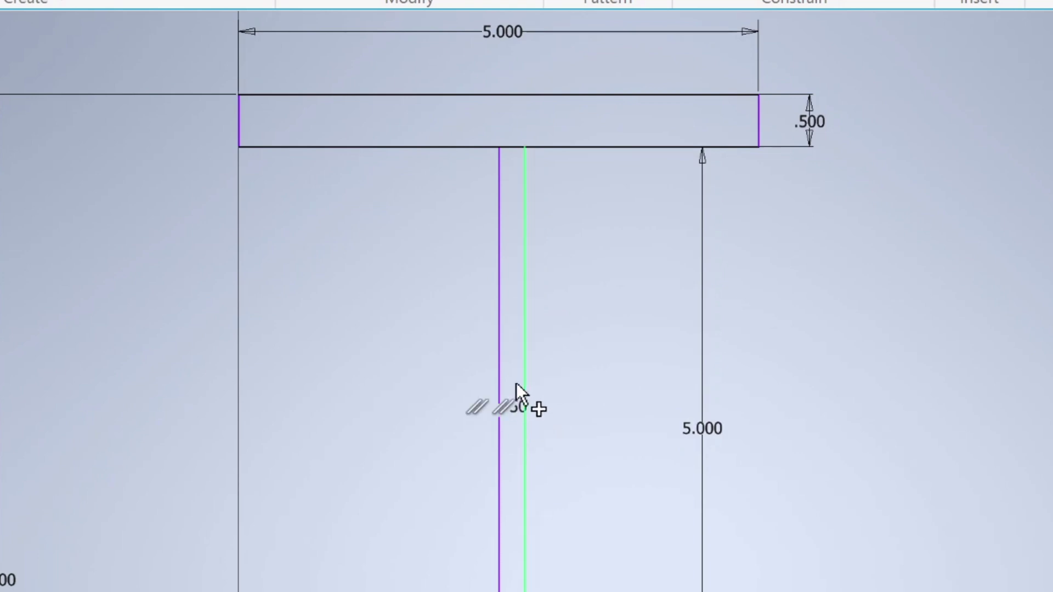
left_click(499, 351)
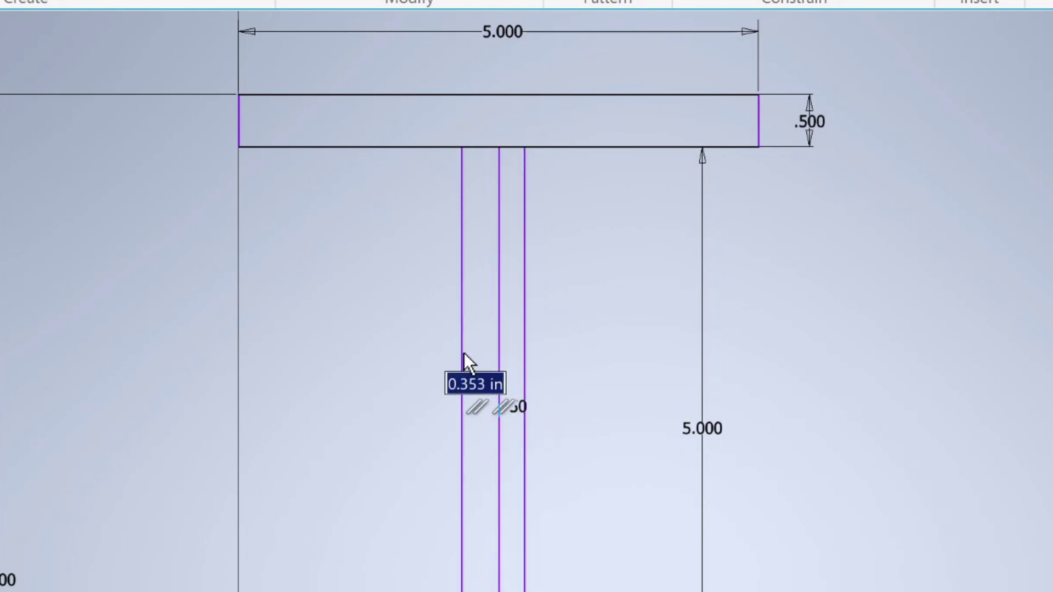
type("0.25")
key("Return")
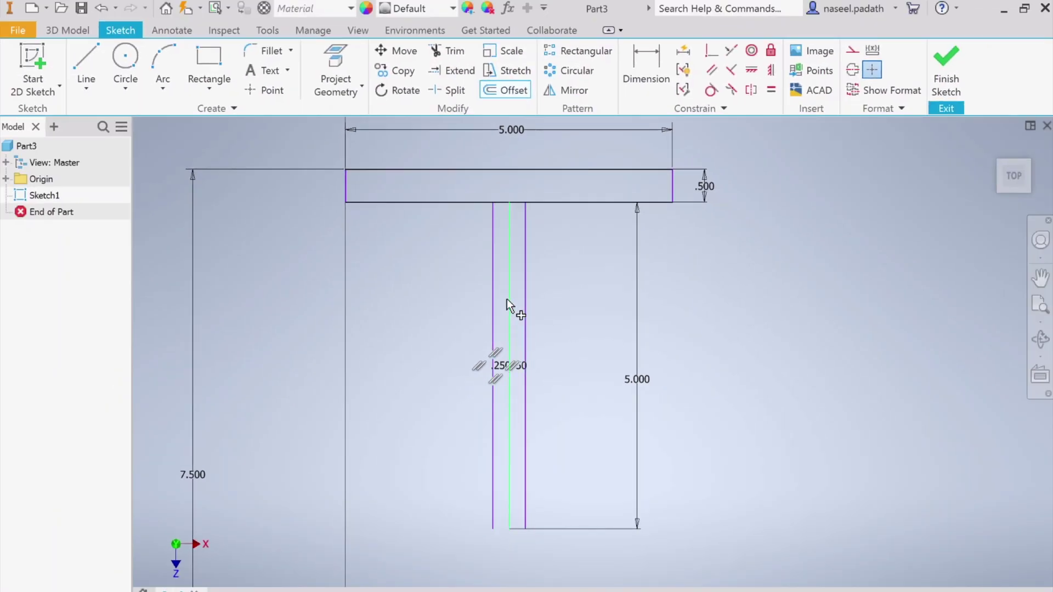
scroll(679, 501, "down", 2)
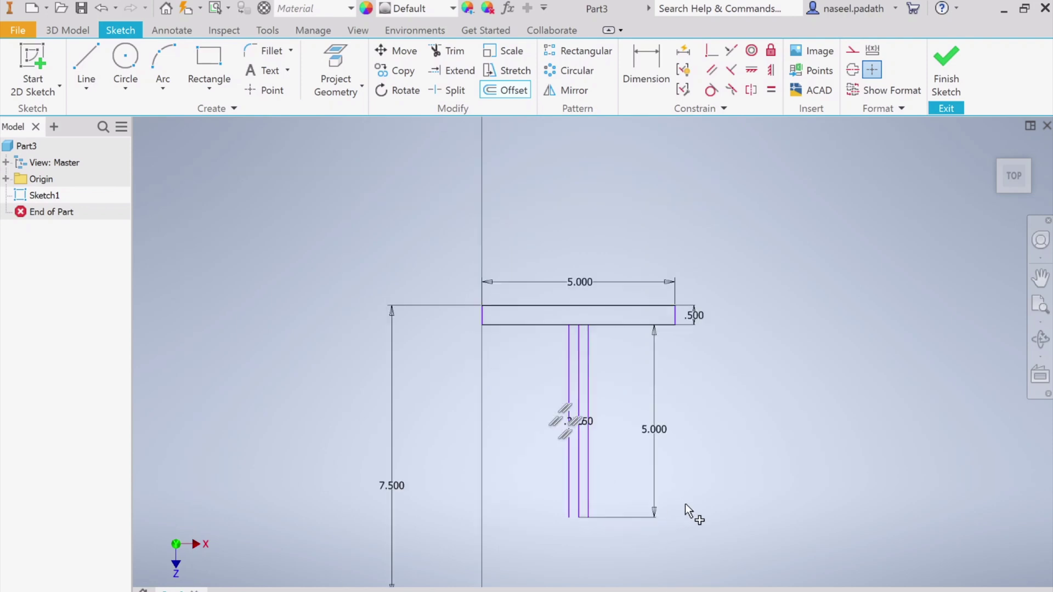
scroll(685, 503, "up", 4)
mouse_move(685, 503)
middle_mouse_down()
mouse_move(680, 414)
mouse_move(683, 451)
middle_mouse_up()
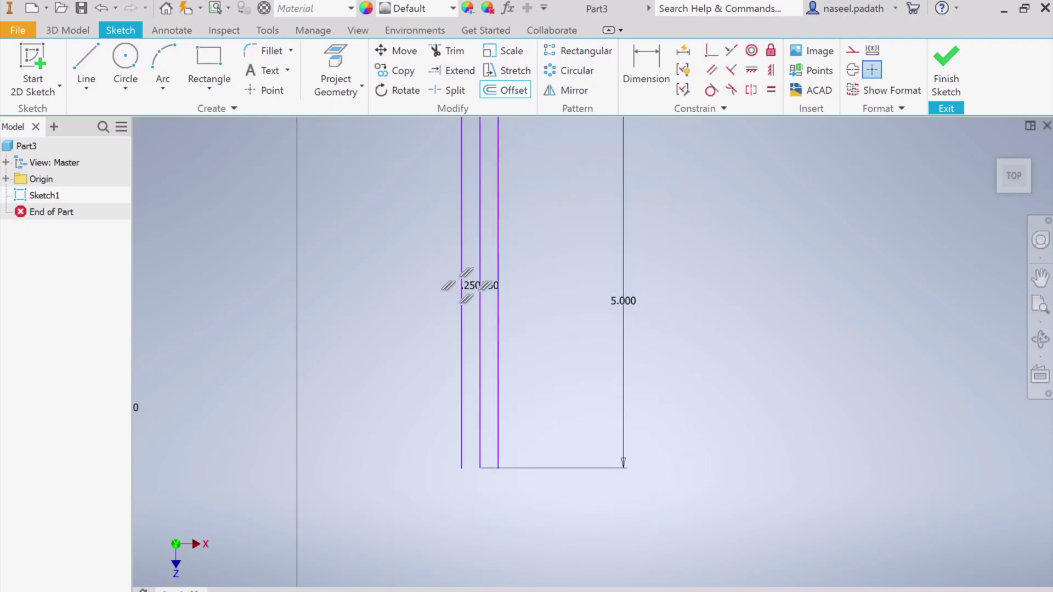
- Clear the reference drawing with Erase all ink, then minimize Snip & Sketch
key("alt+Tab")
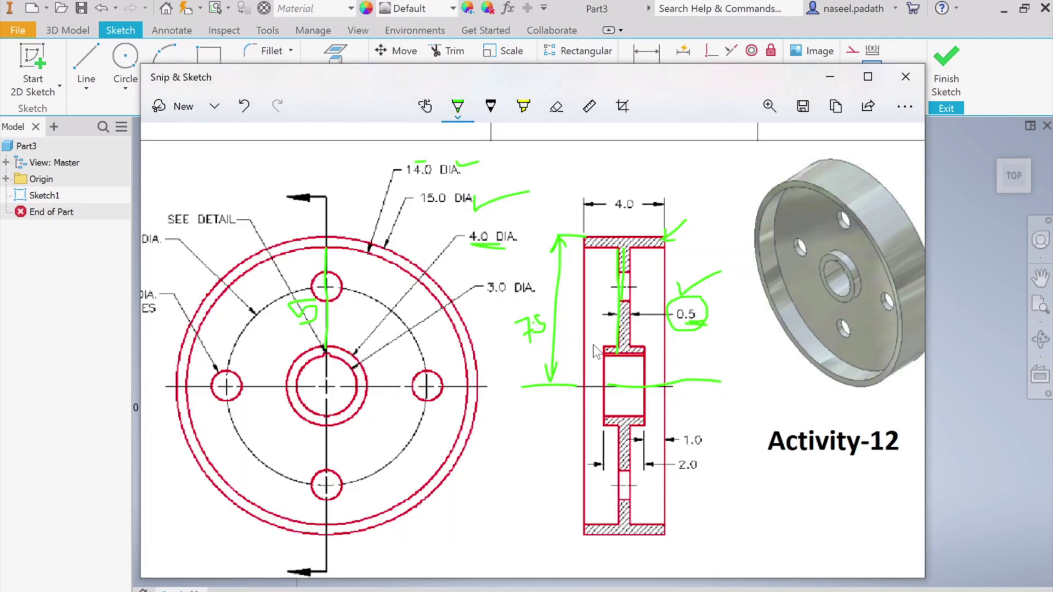
left_click(563, 116)
left_click(563, 116)
left_click(566, 150)
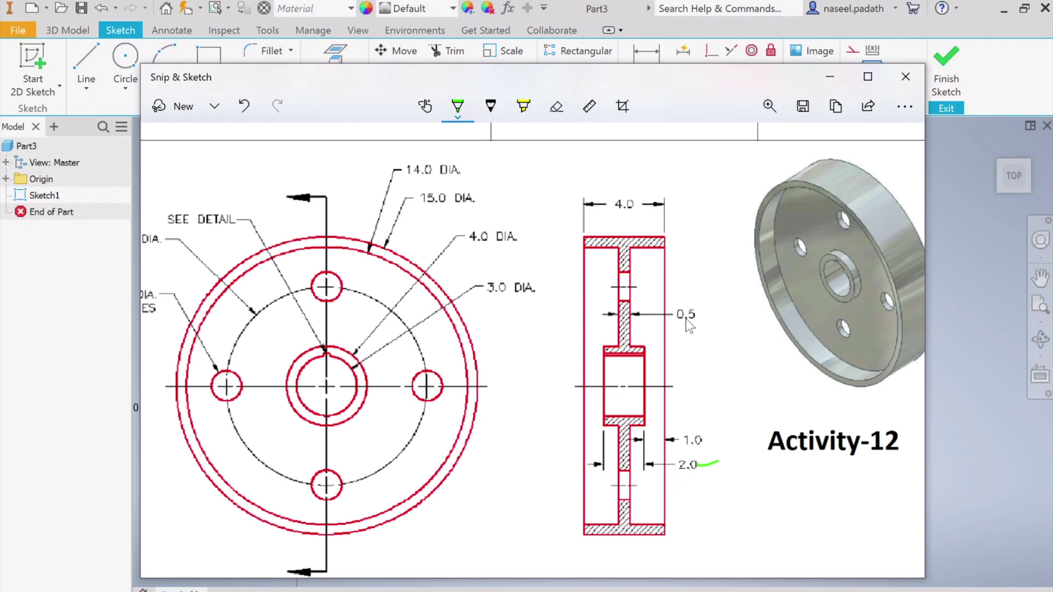
left_click(834, 79)
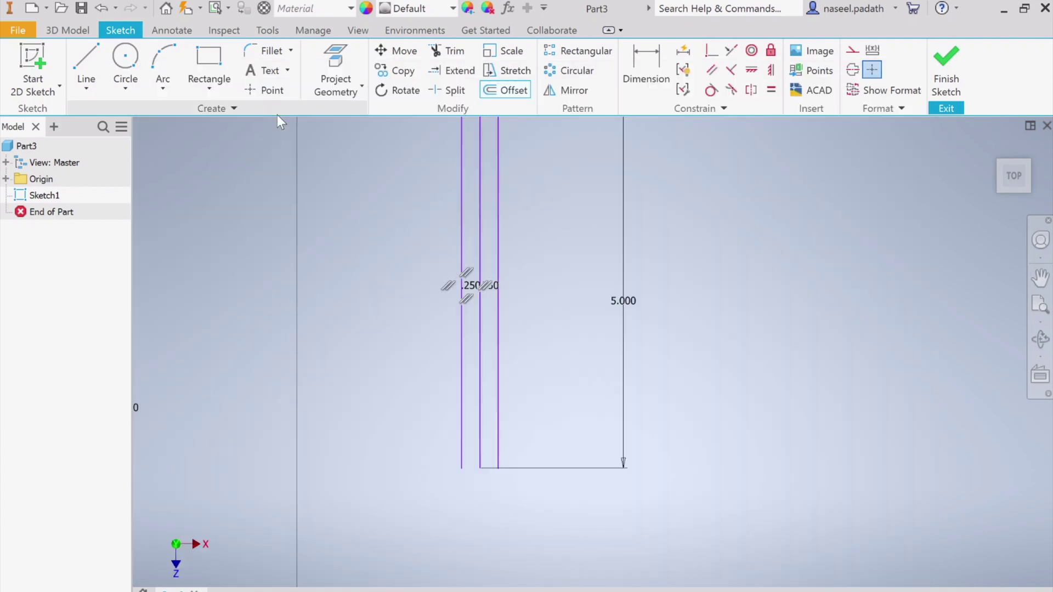
- From the stem's lower end, draw a 1.000 horizontal line and a 0.500 vertical line
left_click(79, 64)
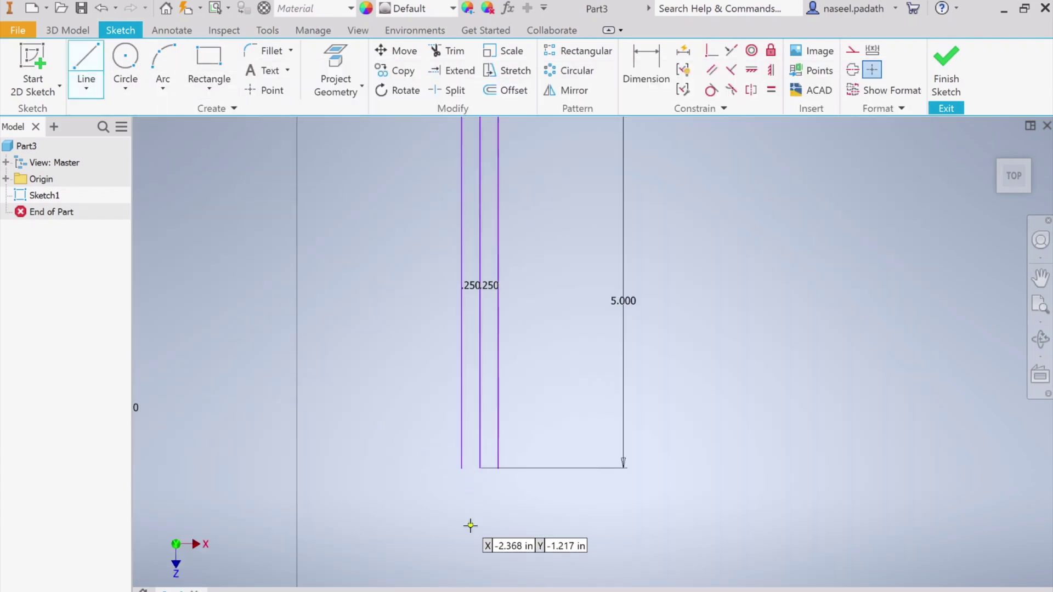
left_click(478, 468)
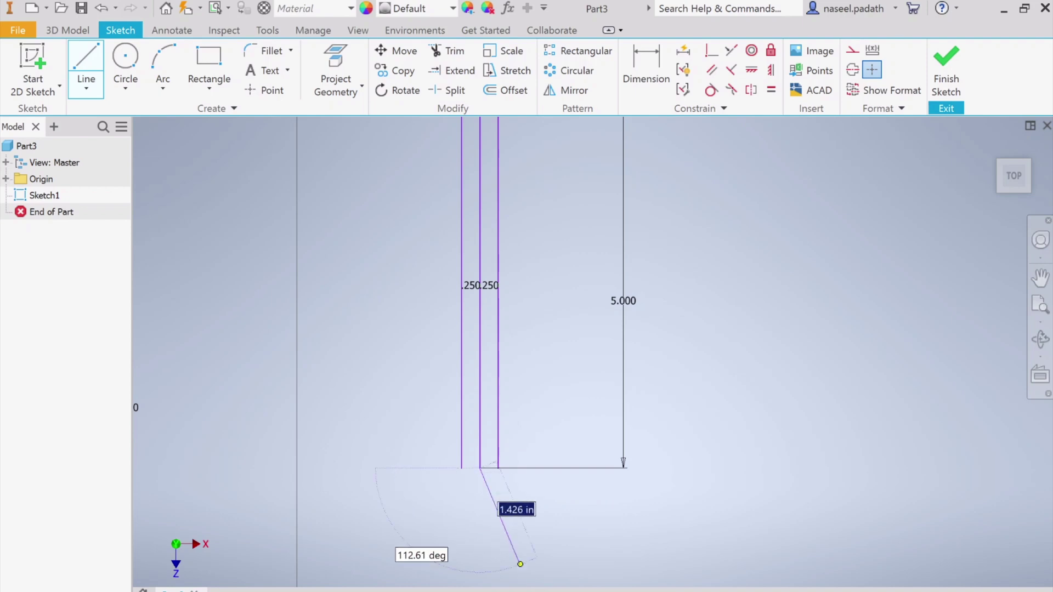
key("alt+Tab")
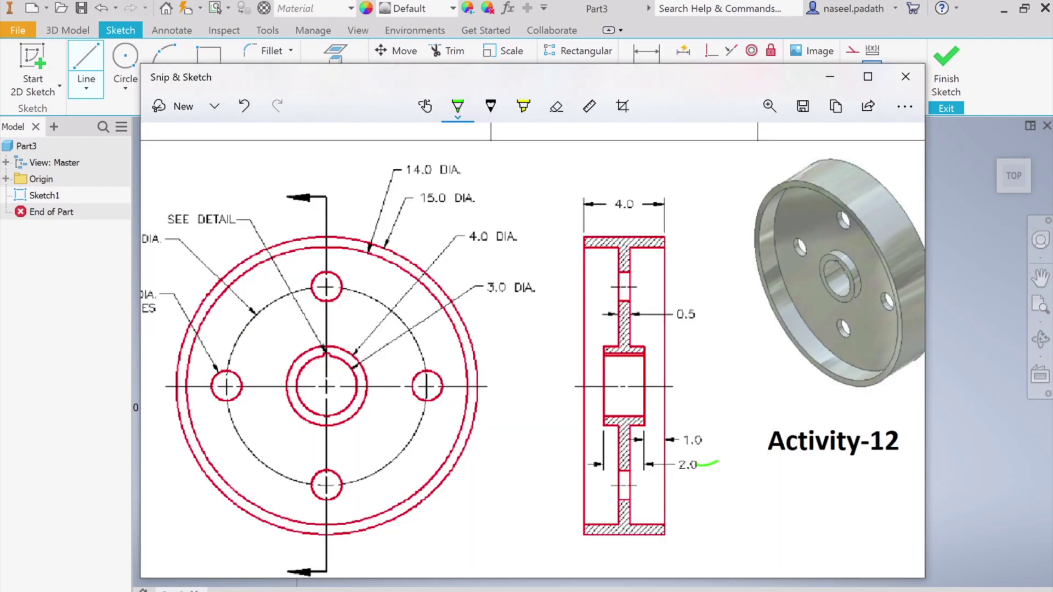
key("alt+Tab")
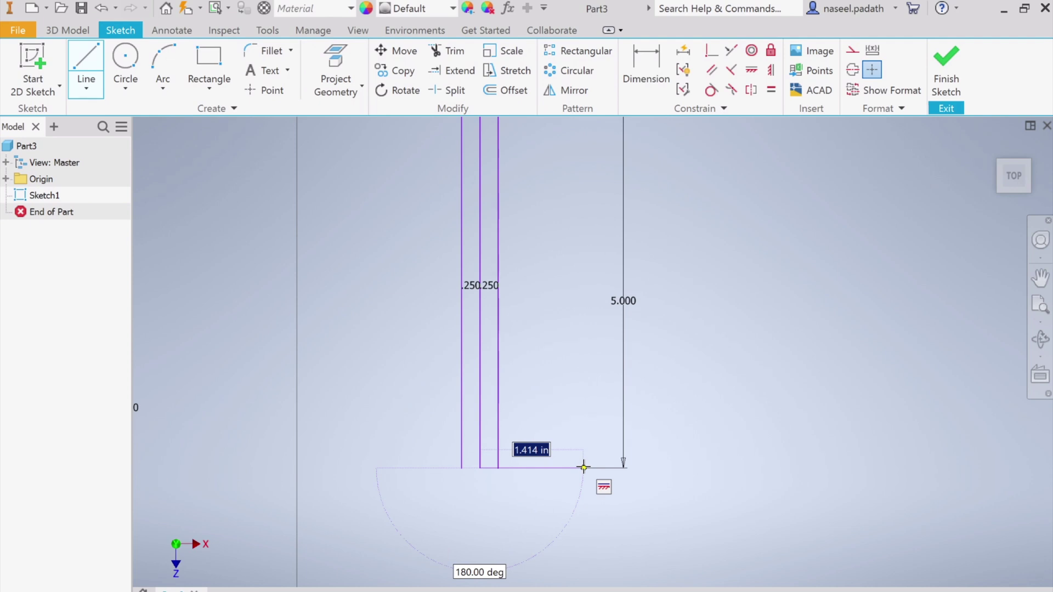
type("1")
key("Return")
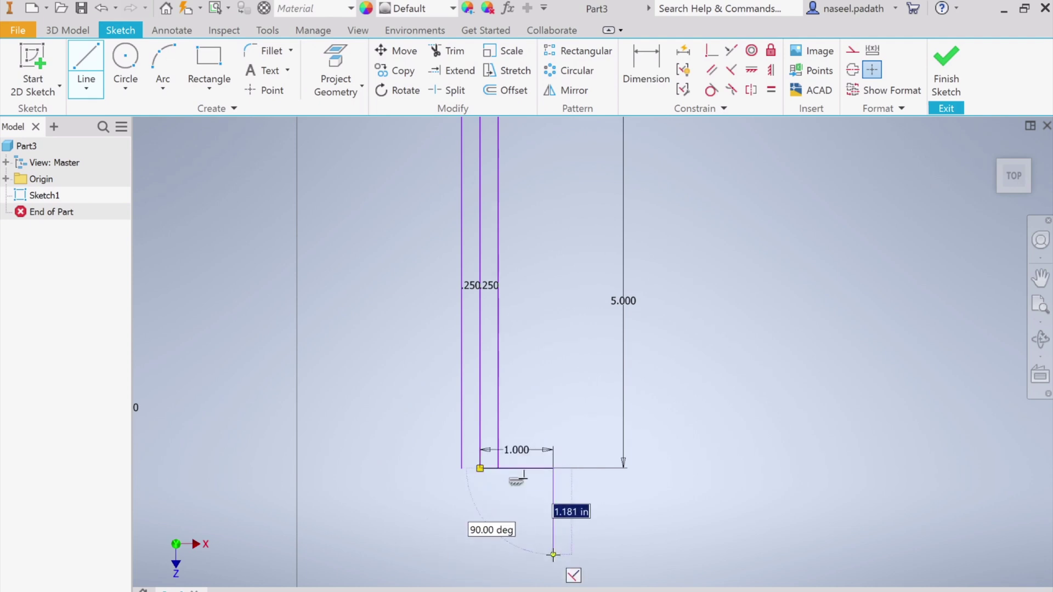
type("0")
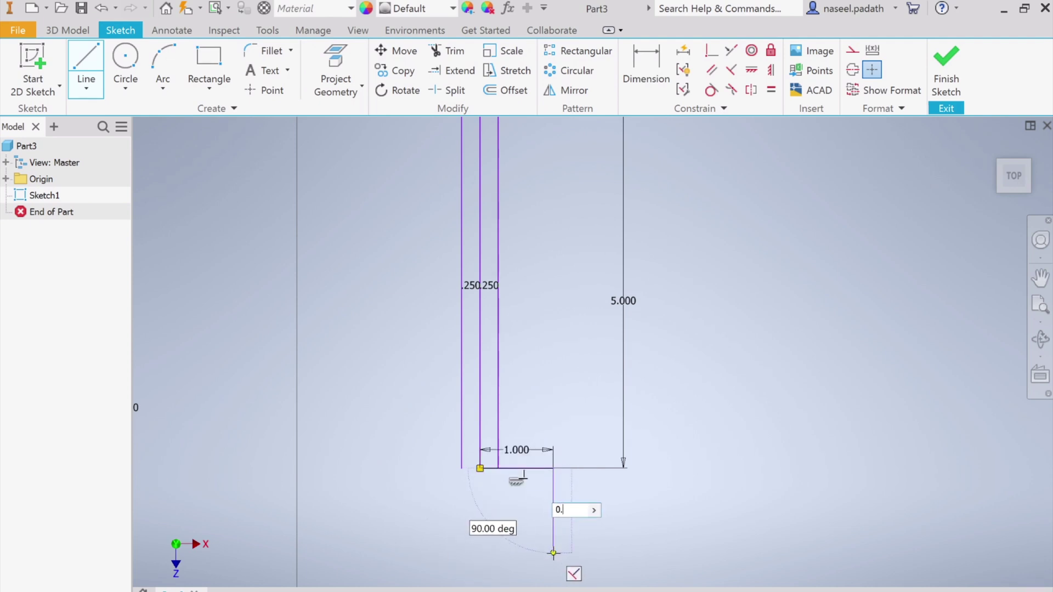
type(".5")
key("Return")
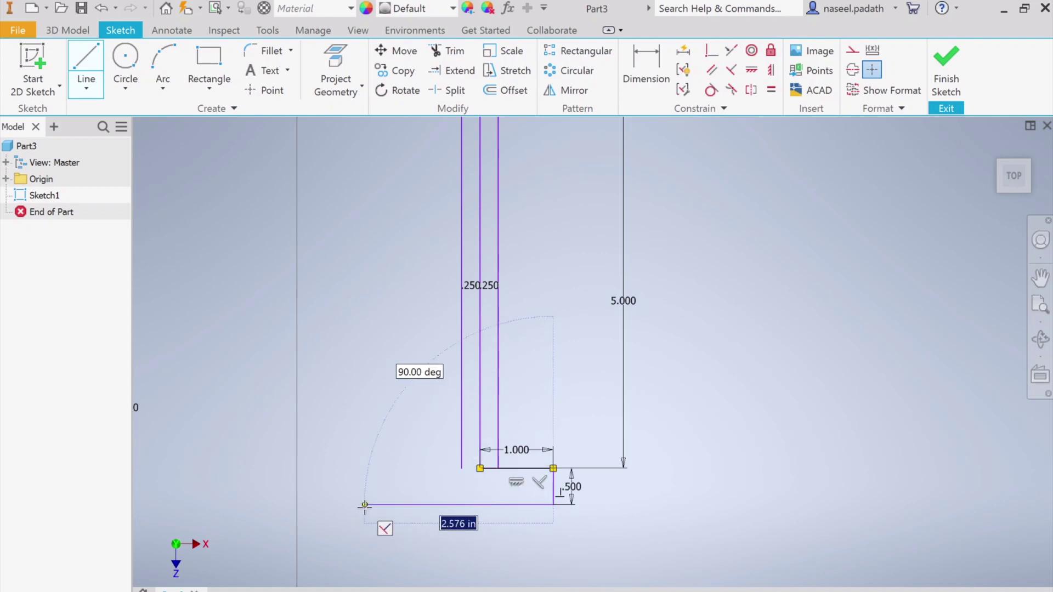
- Add the 2.000 base edge and 0.500 side, closing the outline at its start point
type("2")
key("Return")
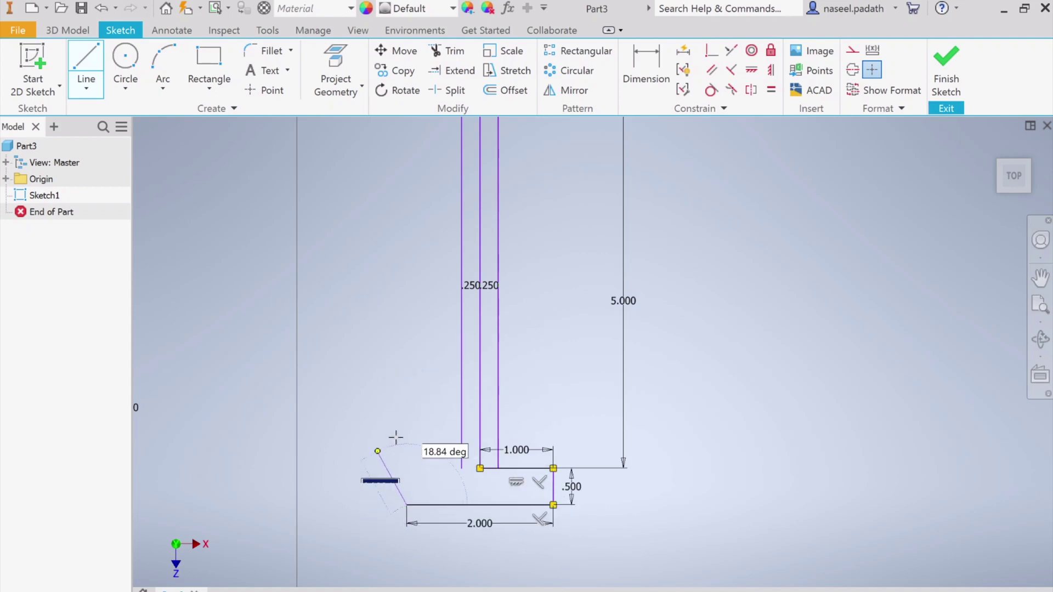
type("0.")
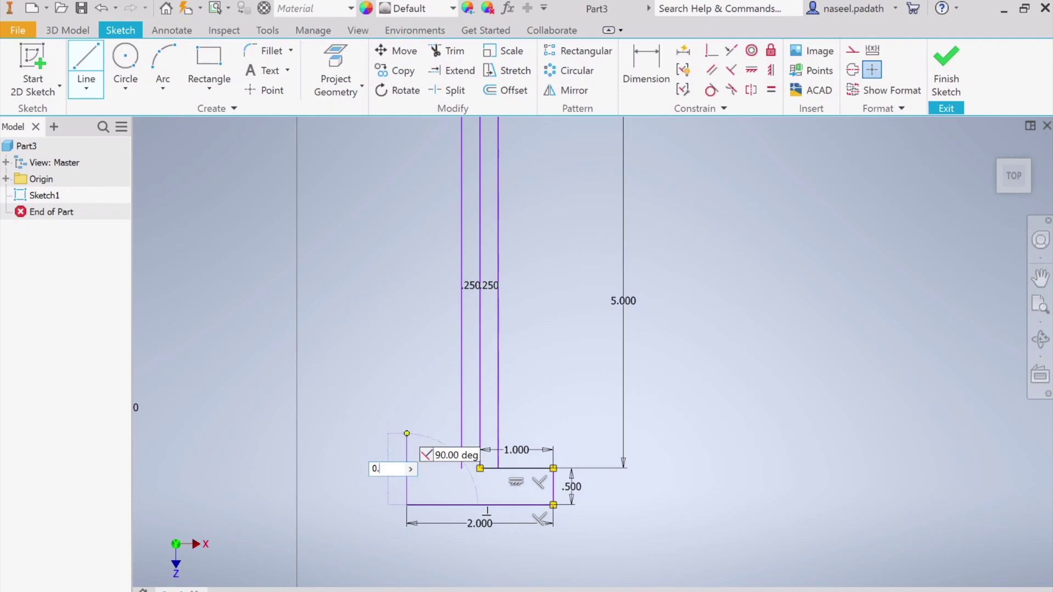
type("5")
key("Return")
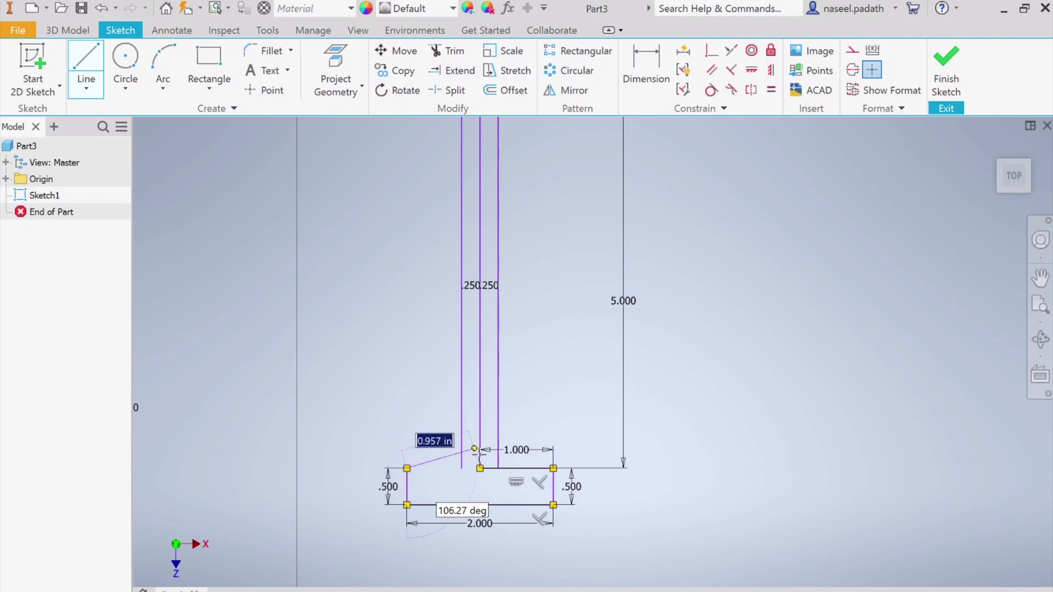
left_click(480, 468)
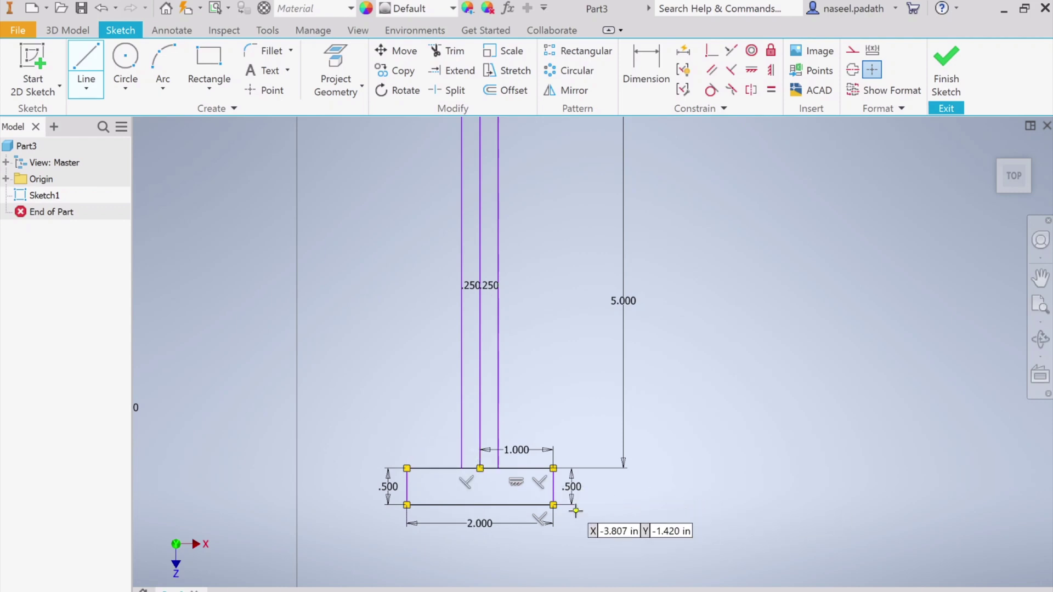
scroll(619, 517, "up", 2)
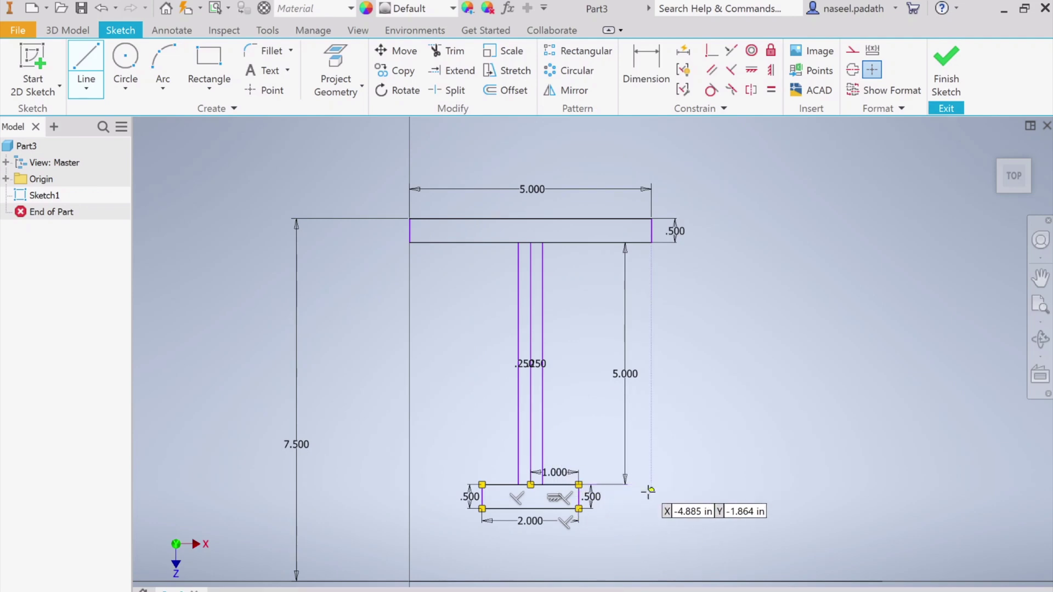
key("Escape")
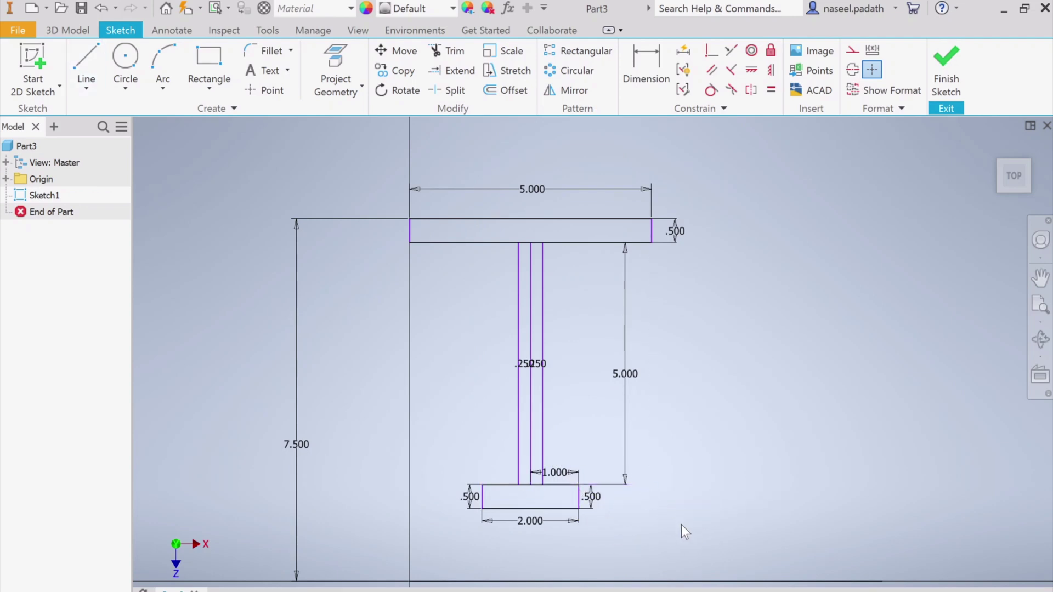
- Trim the top-bar and base edge pieces between the stem lines so the web joins the hub
left_click(447, 51)
left_click(536, 242)
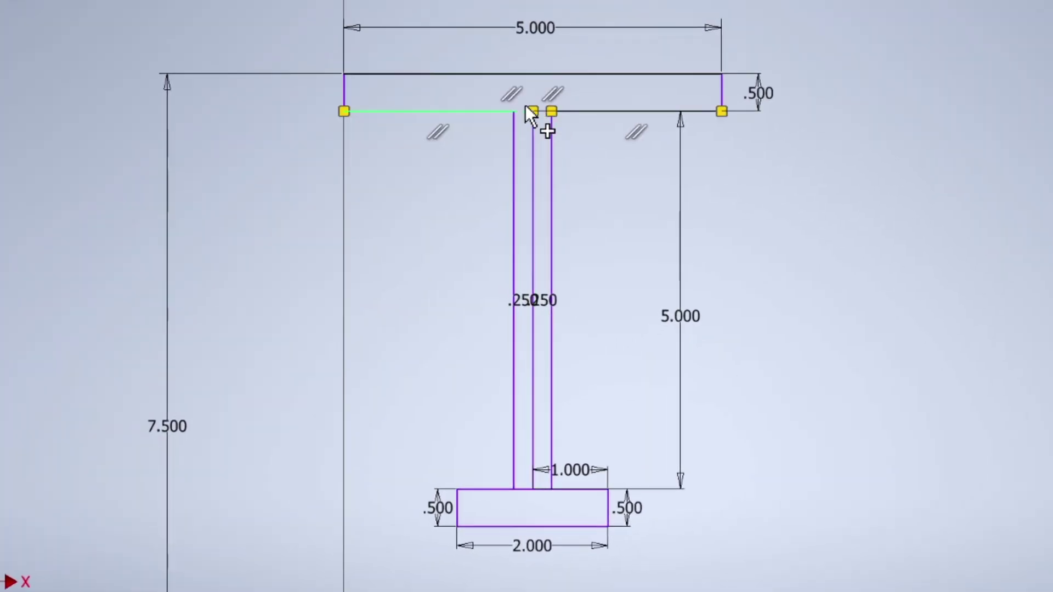
left_click(526, 112)
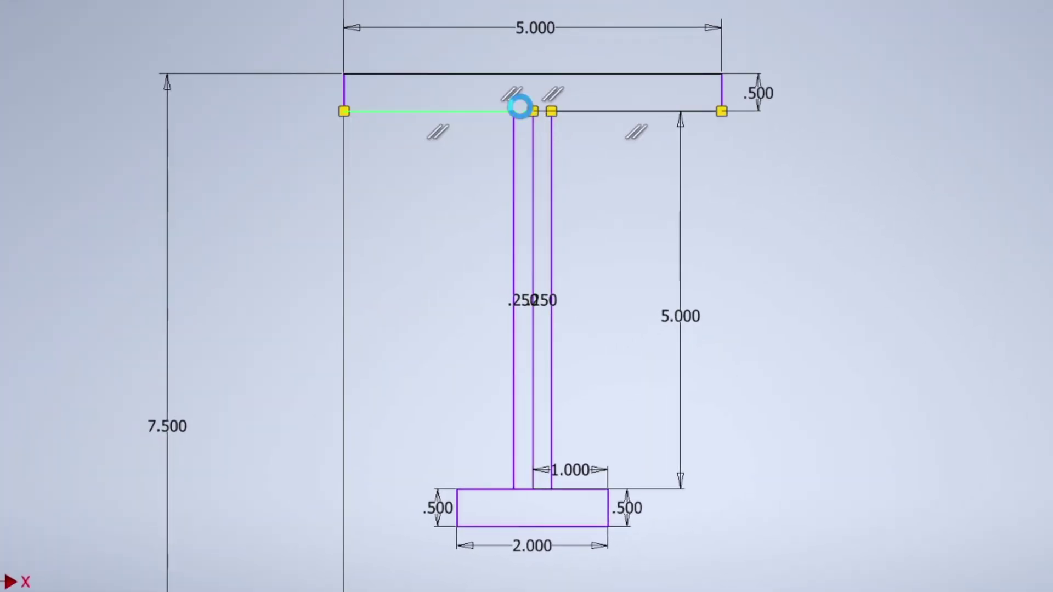
left_click(522, 489)
left_click(542, 489)
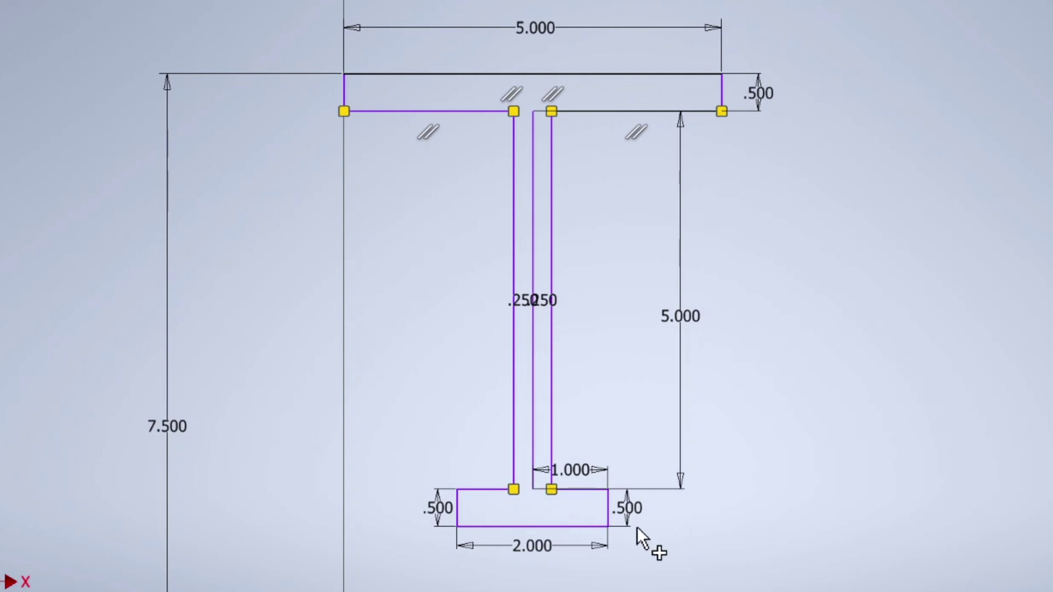
left_click(533, 485)
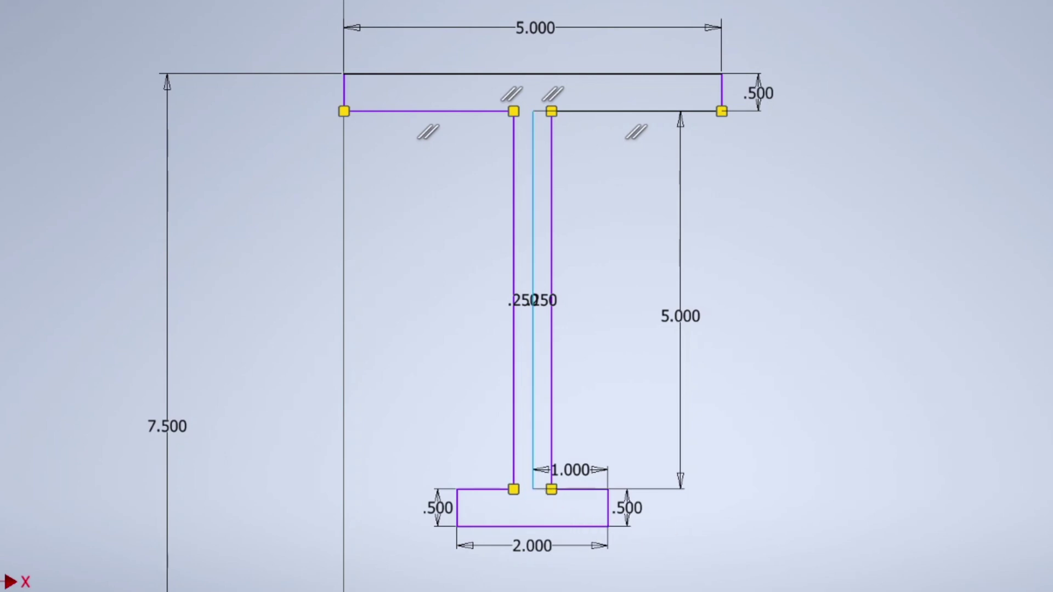
left_click(442, 370)
scroll(518, 453, "up", 5)
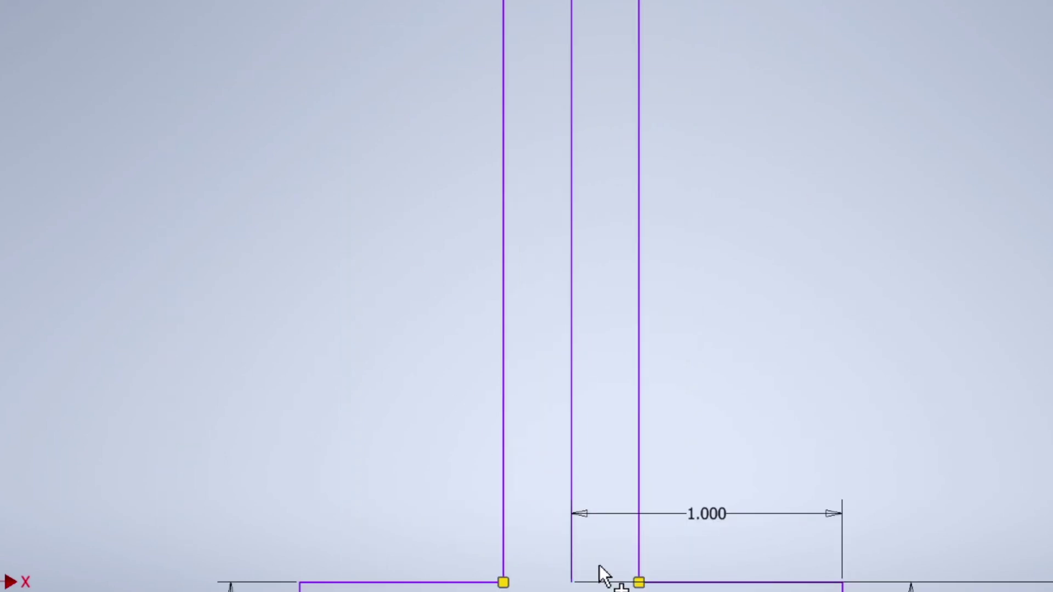
scroll(597, 560, "down", 4)
scroll(601, 517, "up", 1)
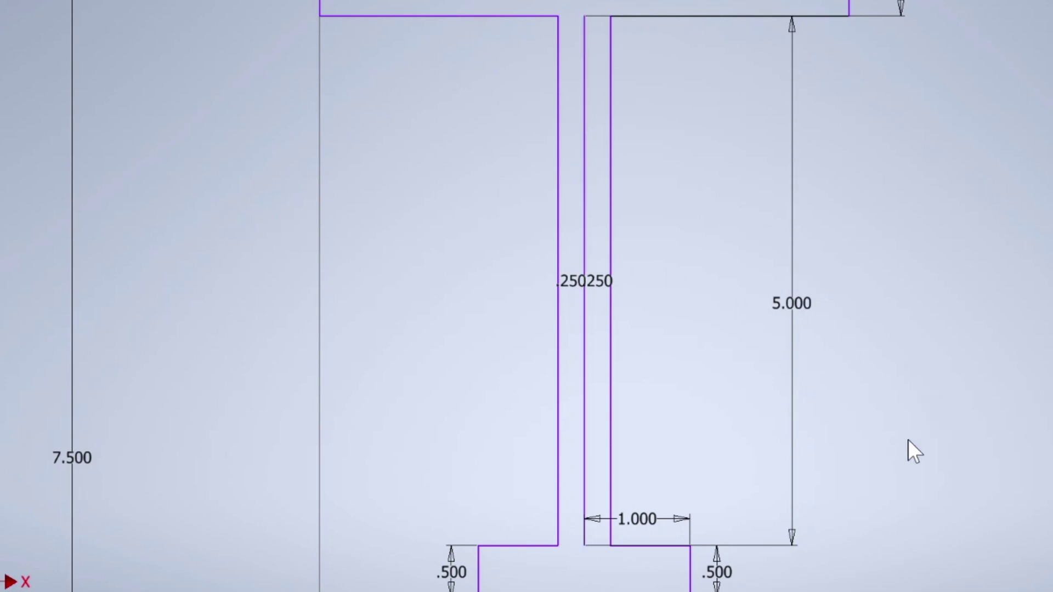
- Convert the line down the stem's middle into a dashed construction centerline
right_click(581, 226)
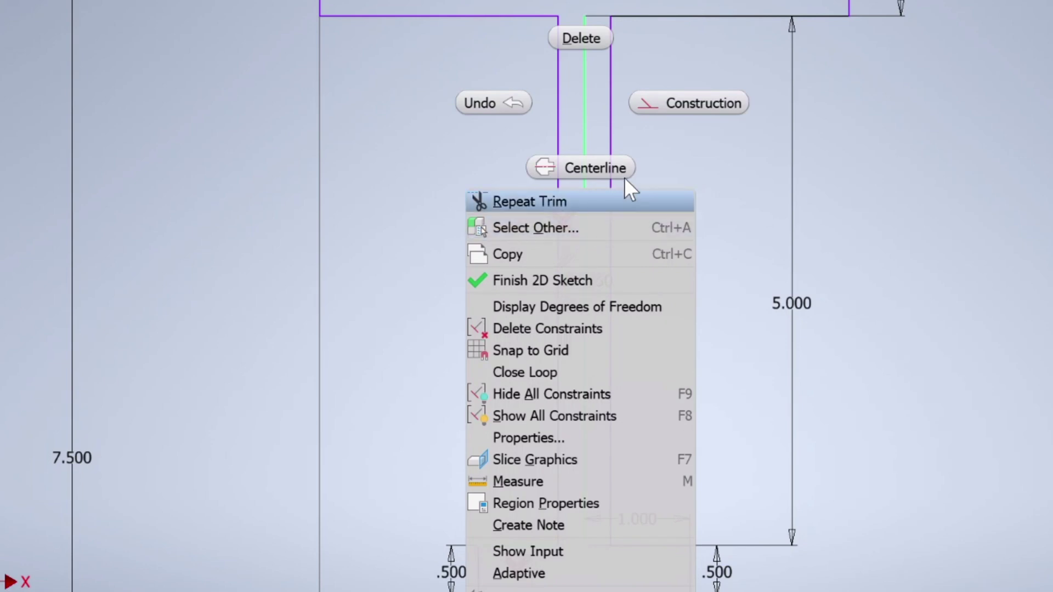
left_click(686, 107)
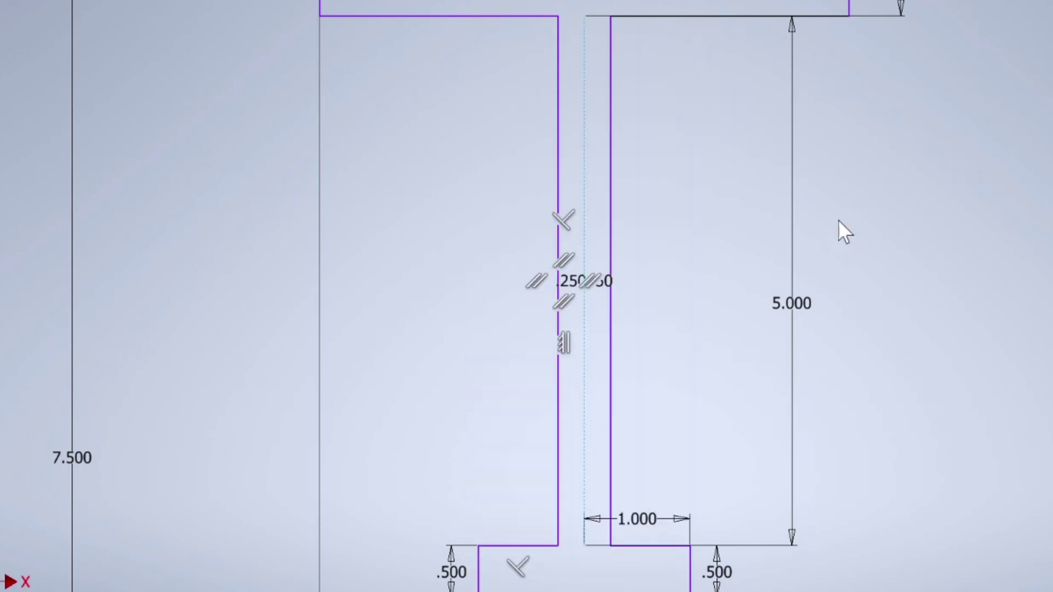
scroll(814, 468, "up", 2)
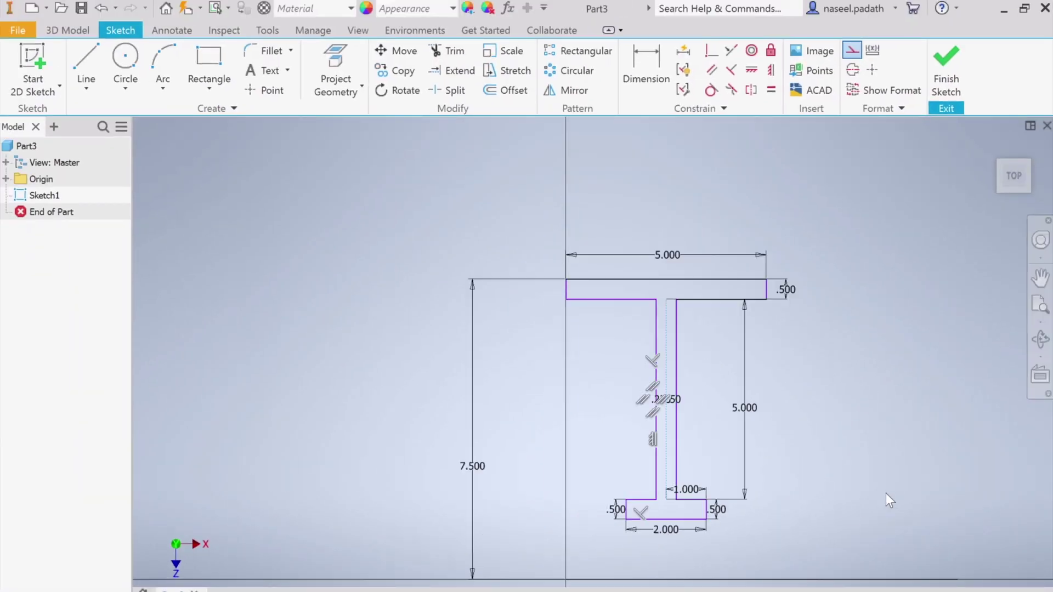
middle_click_drag(883, 492, 754, 465)
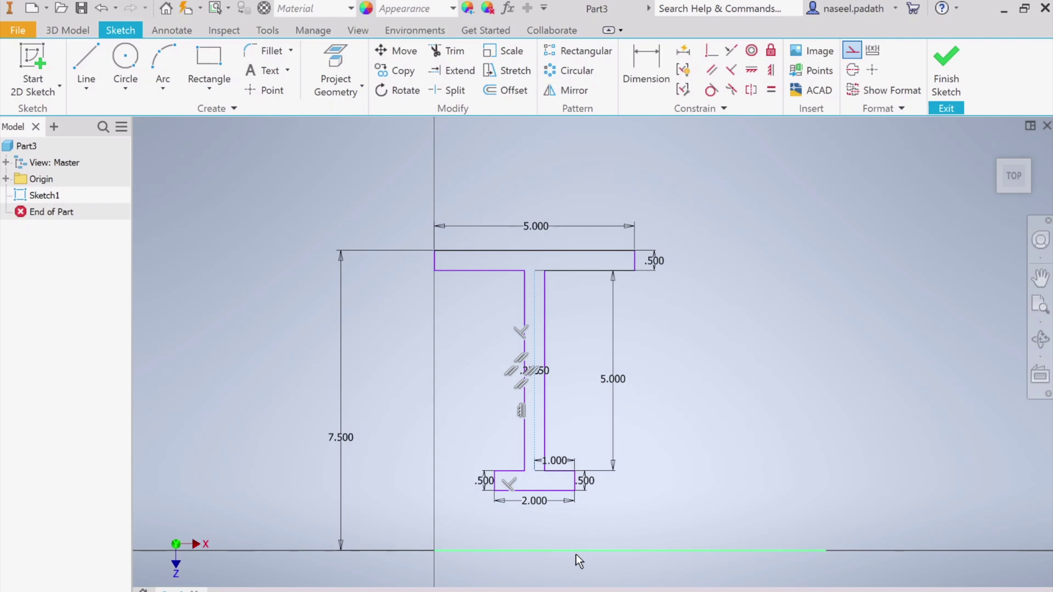
- Finish Sketch1 and revolve the T profile 360° about the bottom line into Revolution1
left_click(945, 68)
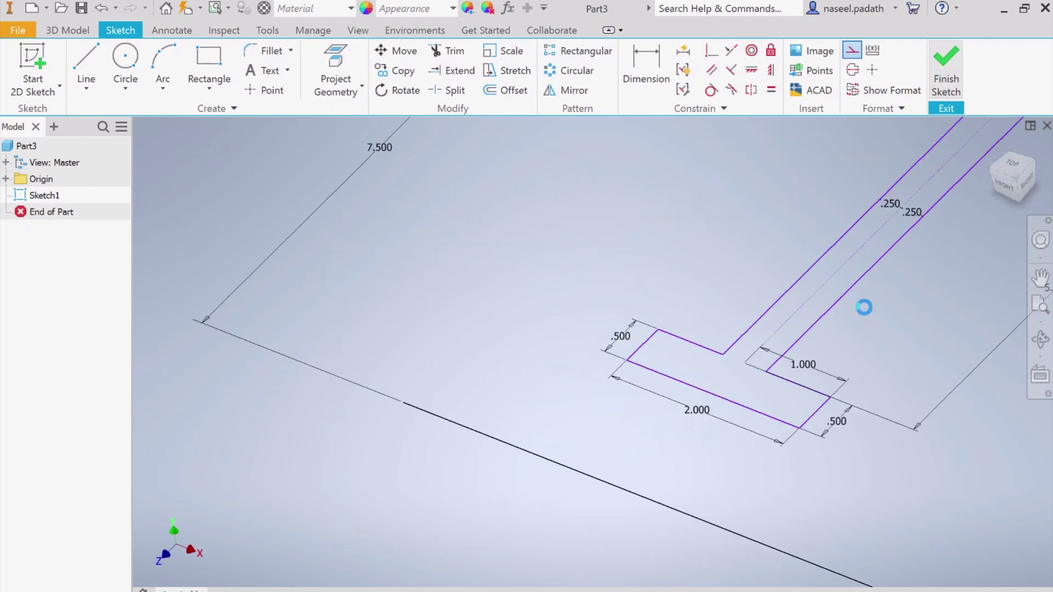
left_click(993, 145)
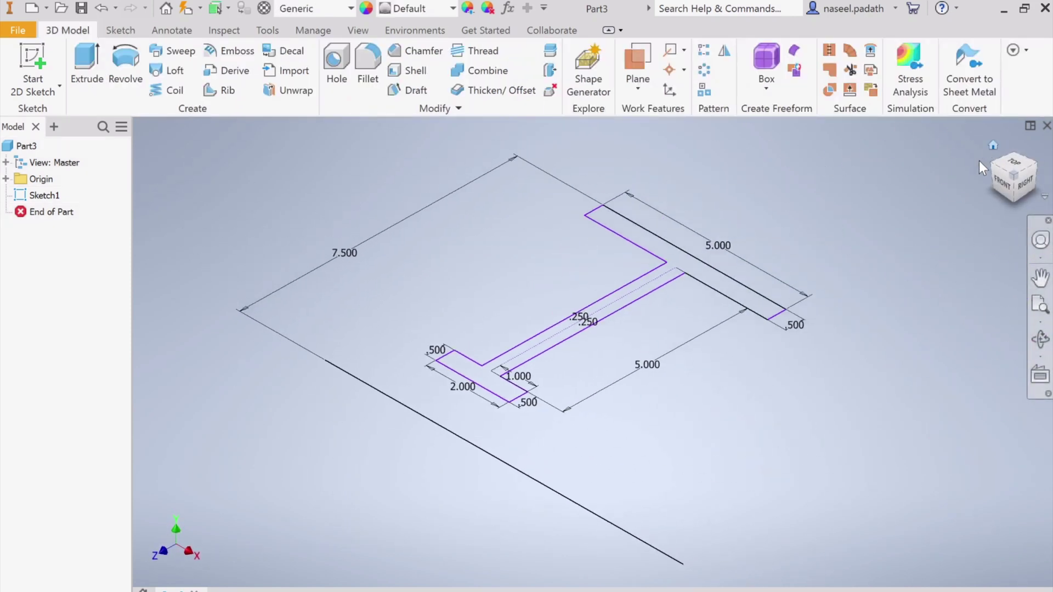
left_click(125, 69)
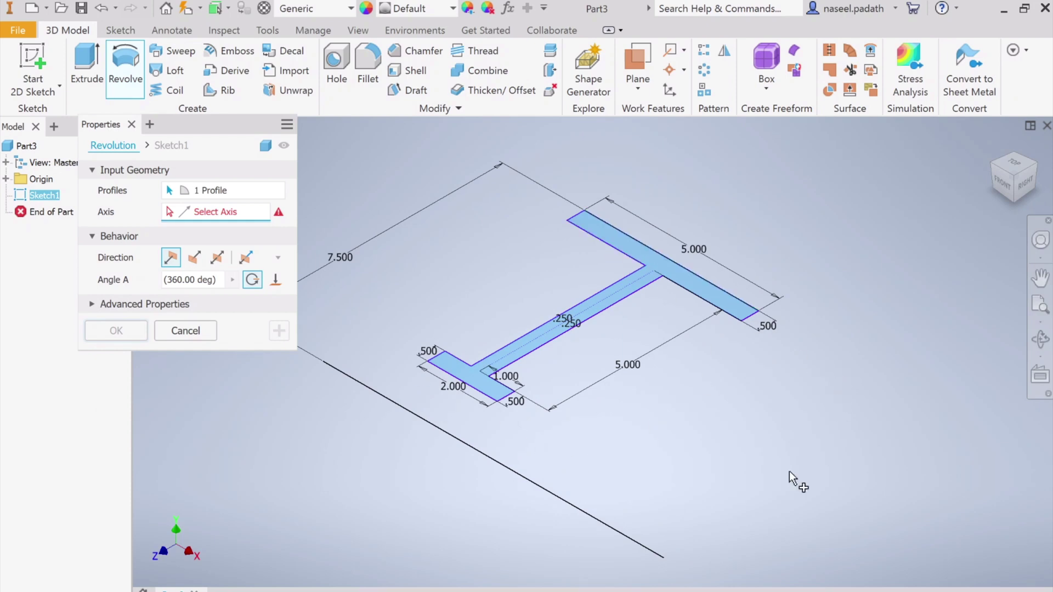
left_click(456, 439)
scroll(480, 499, "down", 2)
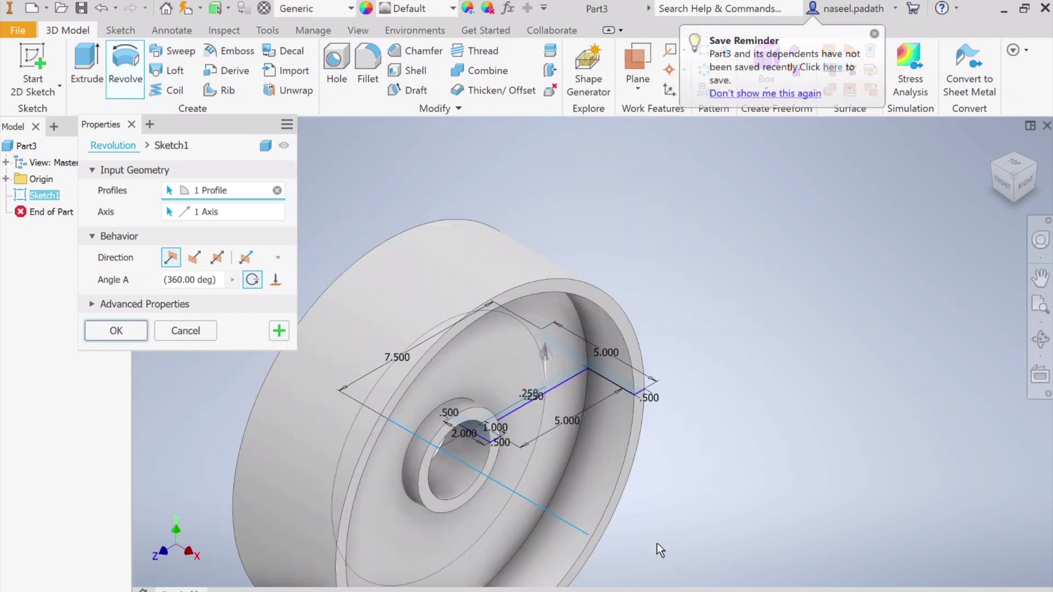
scroll(784, 521, "down", 2)
scroll(742, 399, "up", 5)
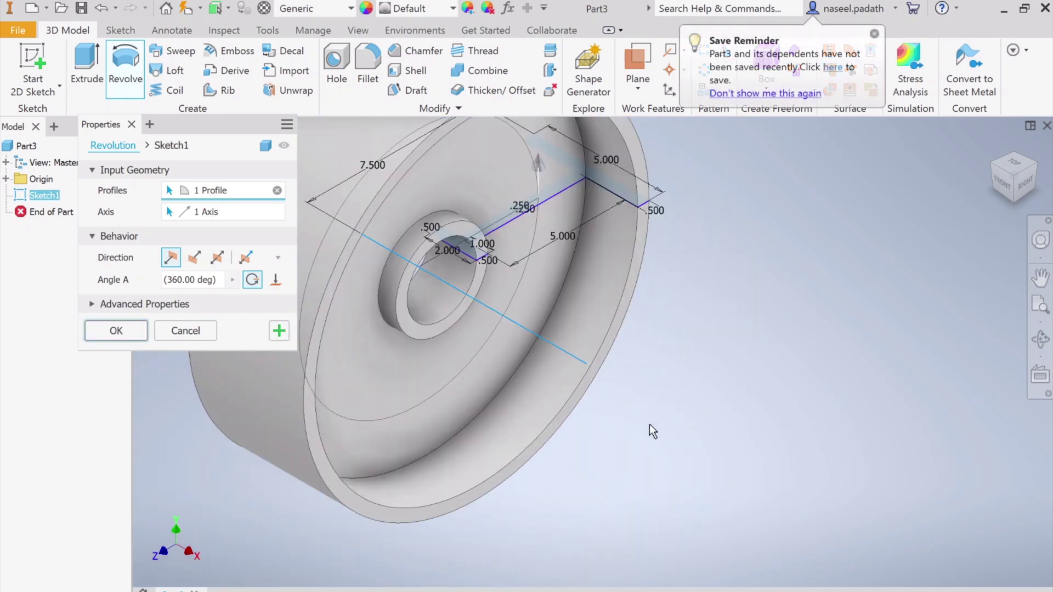
mouse_move(655, 436)
middle_mouse_down()
mouse_move(703, 490)
mouse_move(615, 512)
middle_mouse_up()
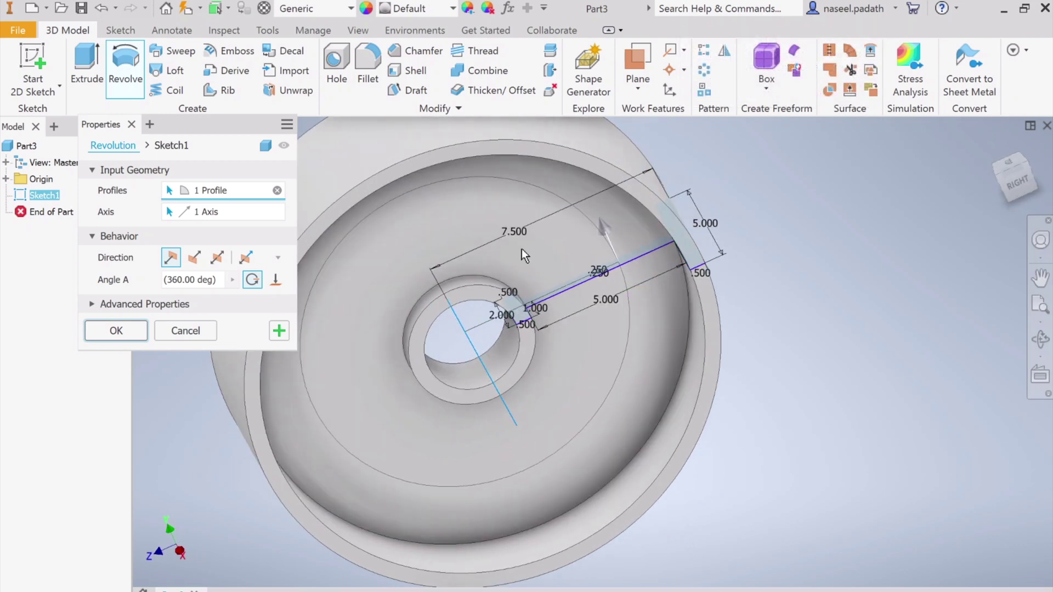
left_click(115, 330)
- Mark the 3.0 DIA bore note and 1.5 DIA hole size on the reference drawing, then hide it
left_click(991, 146)
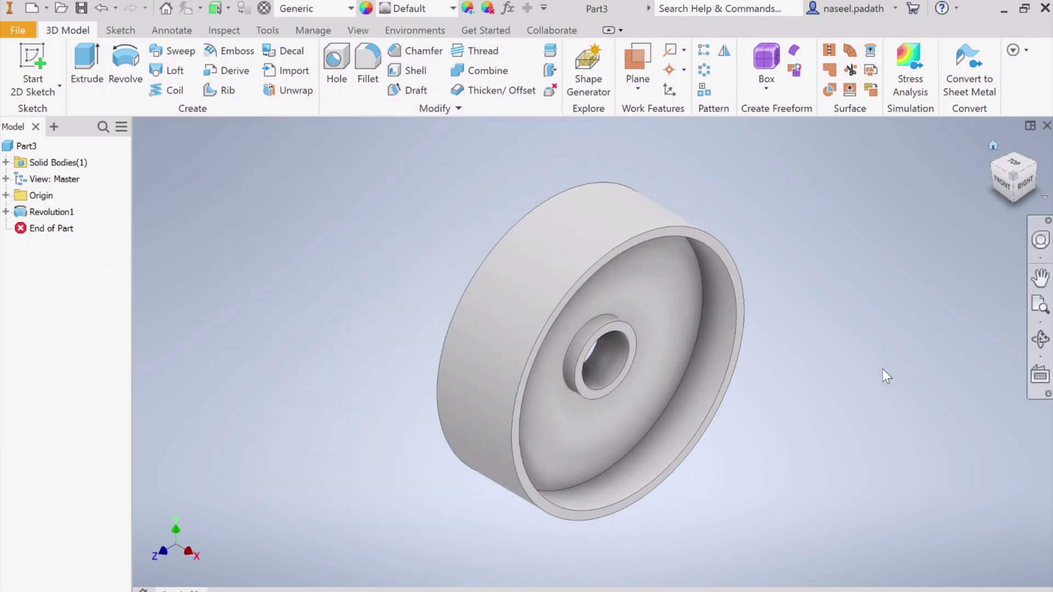
key("alt+Tab")
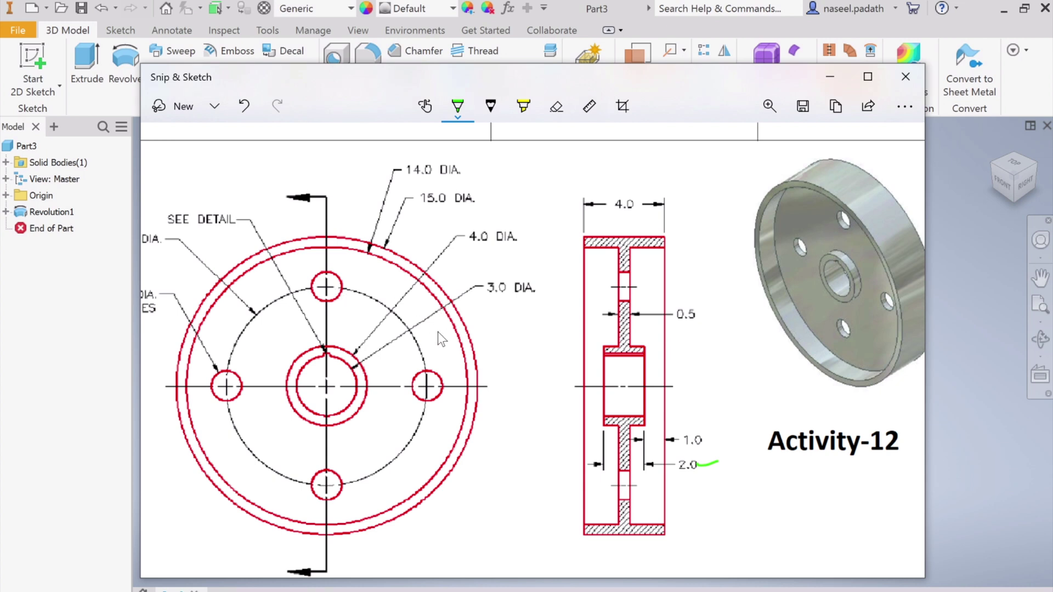
left_click_drag(440, 330, 437, 351)
scroll(329, 264, "down", 1)
scroll(285, 220, "left", 3)
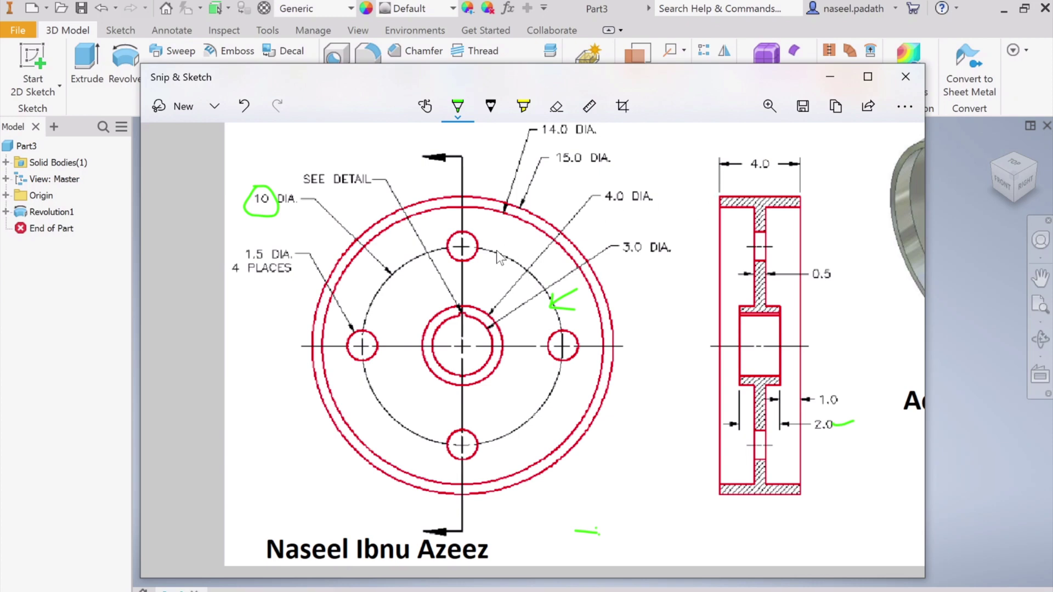
left_click_drag(245, 261, 268, 263)
left_click(822, 77)
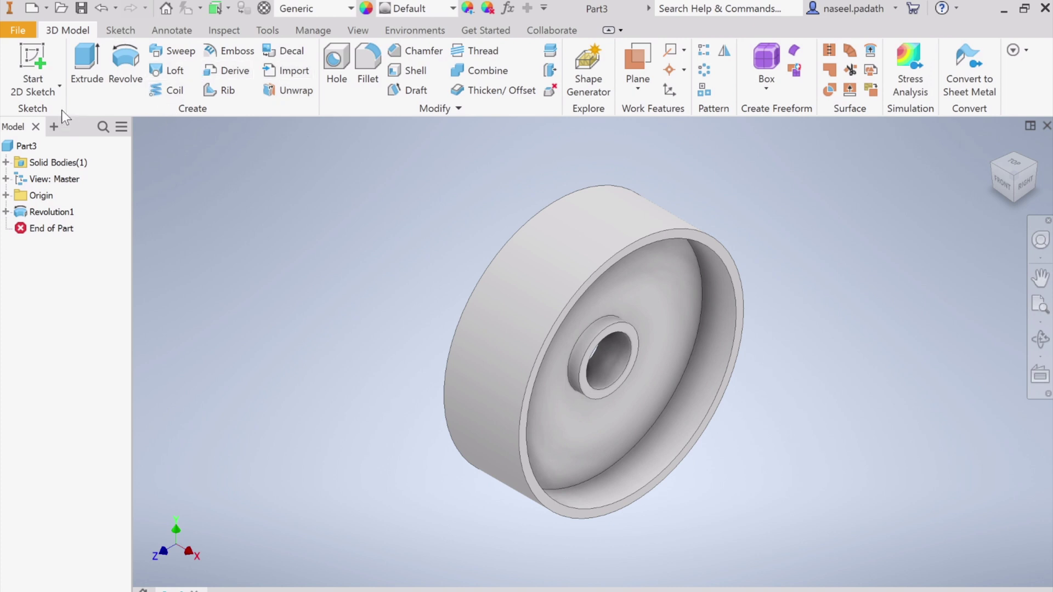
- Sketch on the flywheel's front face a 10.000 bolt circle with a 1.5 circle at its top
left_click(45, 84)
left_click(64, 117)
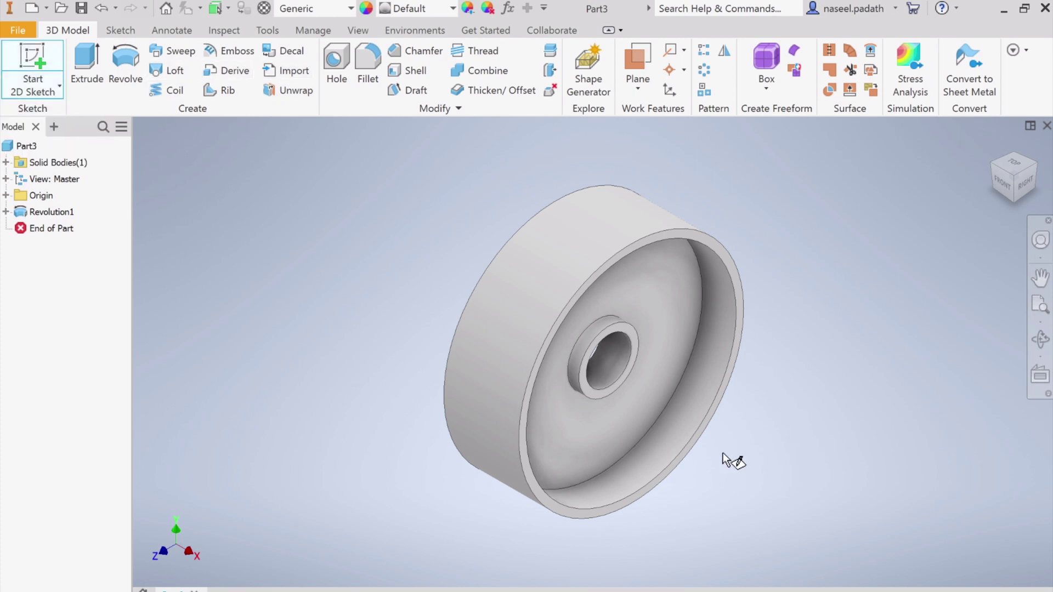
left_click(662, 325)
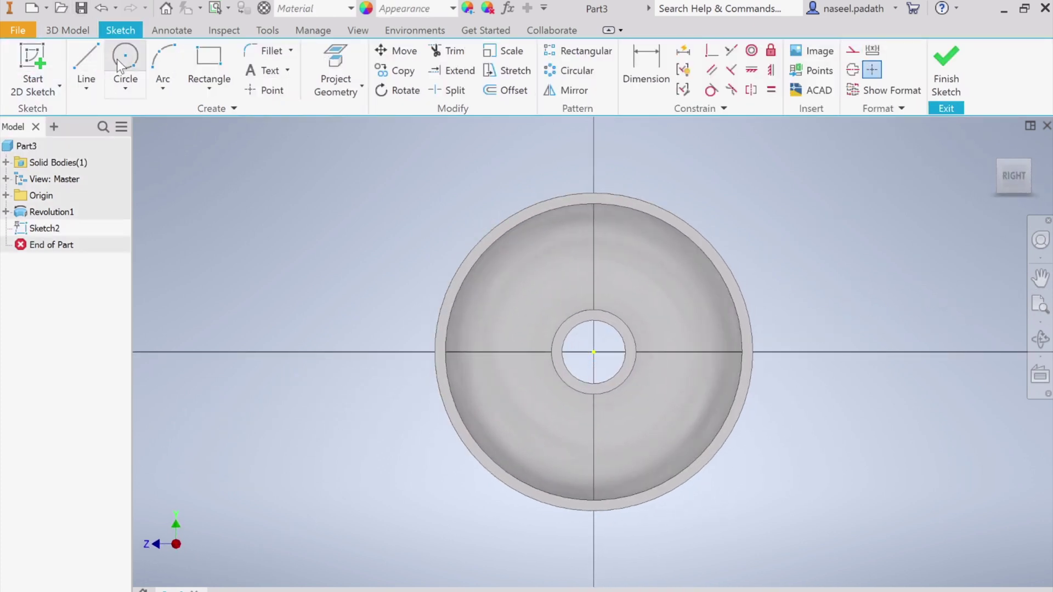
left_click(121, 57)
left_click(593, 351)
type("10")
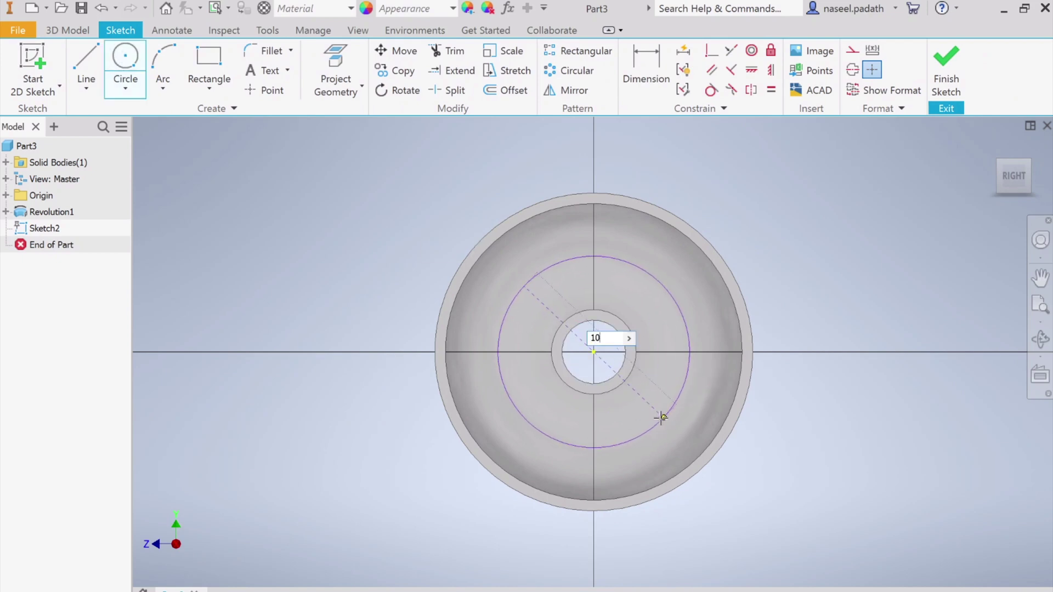
key("Return")
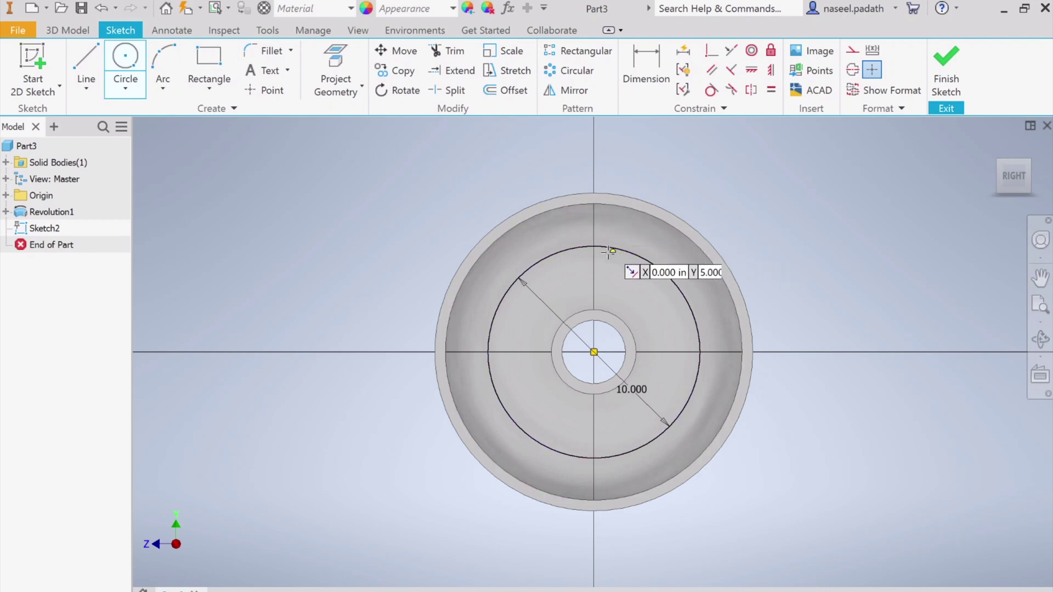
left_click(593, 246)
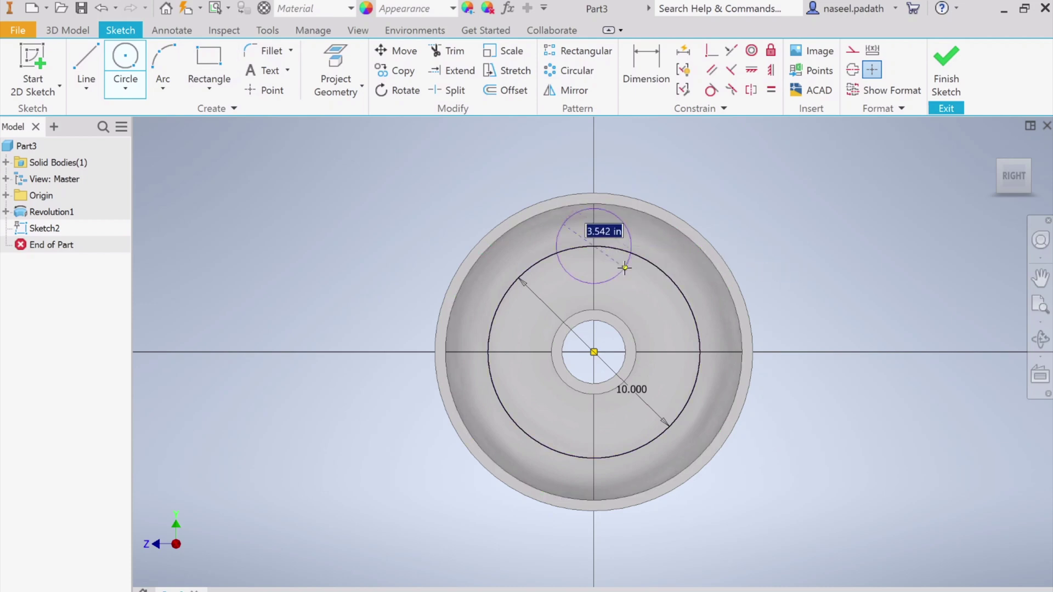
type("1.5")
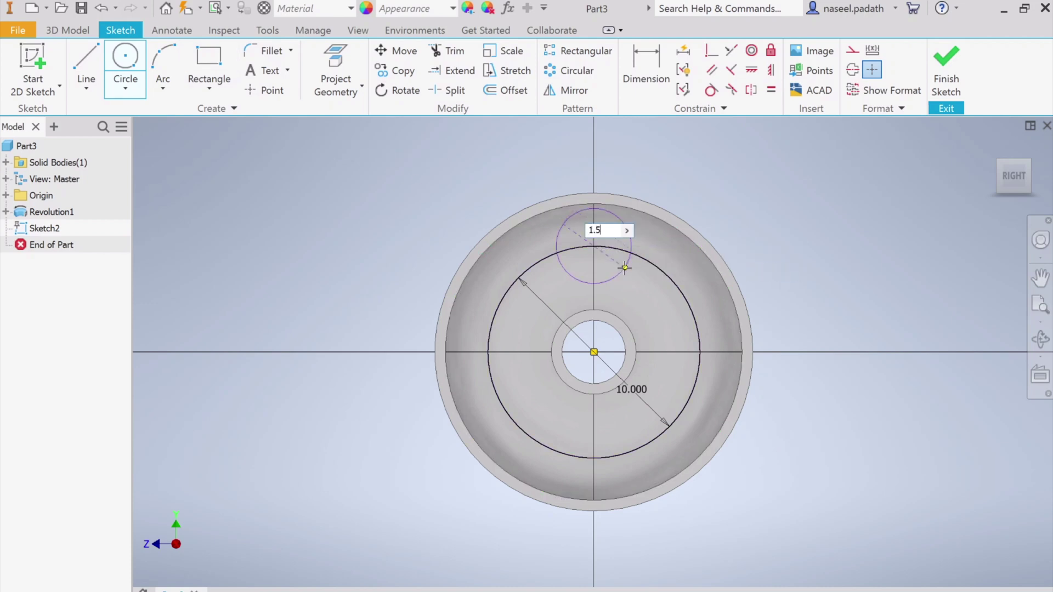
key("Escape")
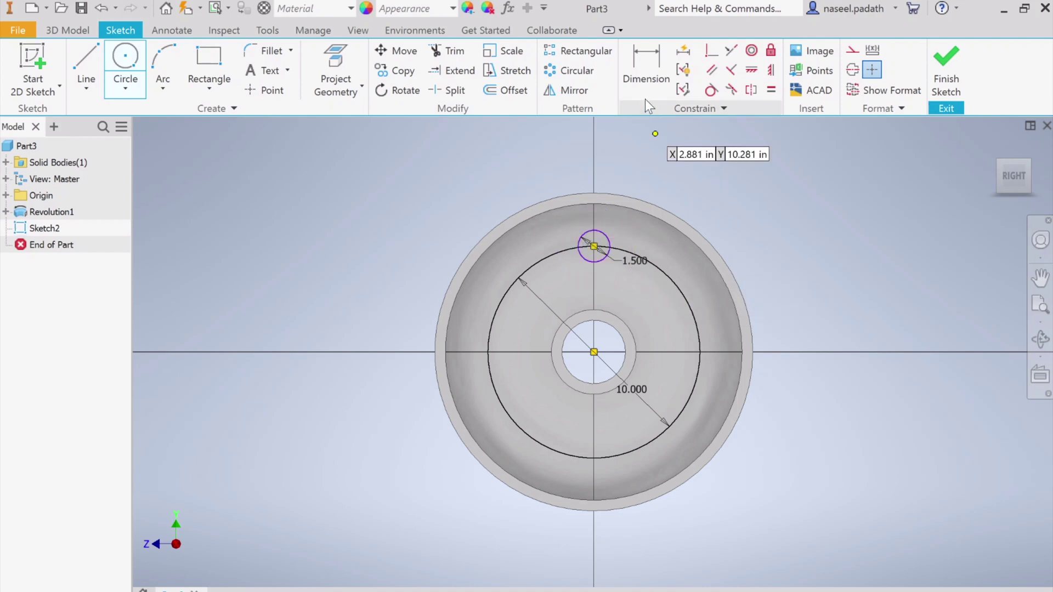
- Circular-pattern the 1.5 circle 4 times around the sketch centre
left_click(581, 68)
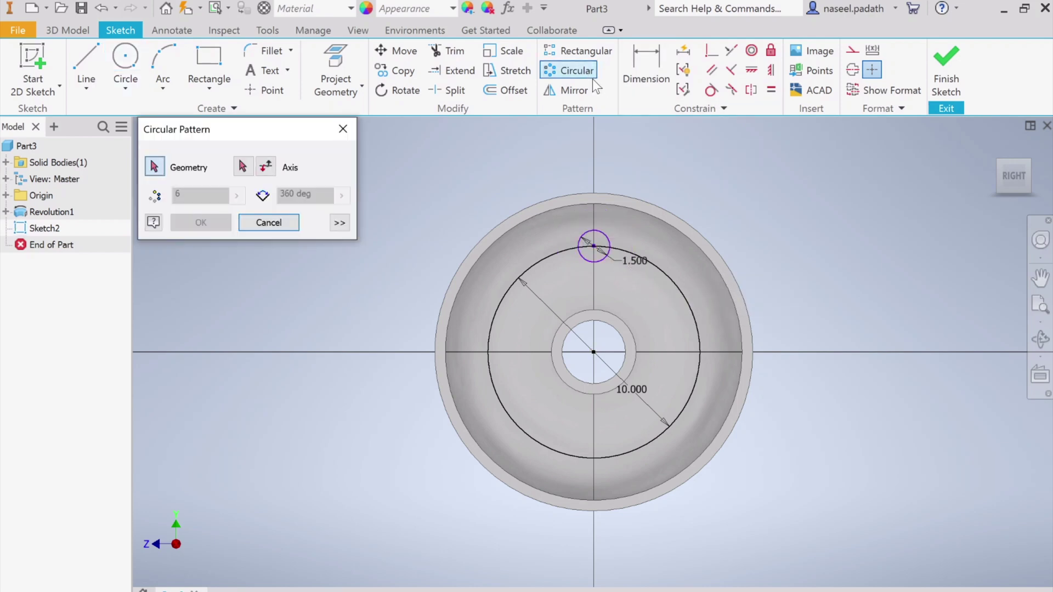
left_click(591, 260)
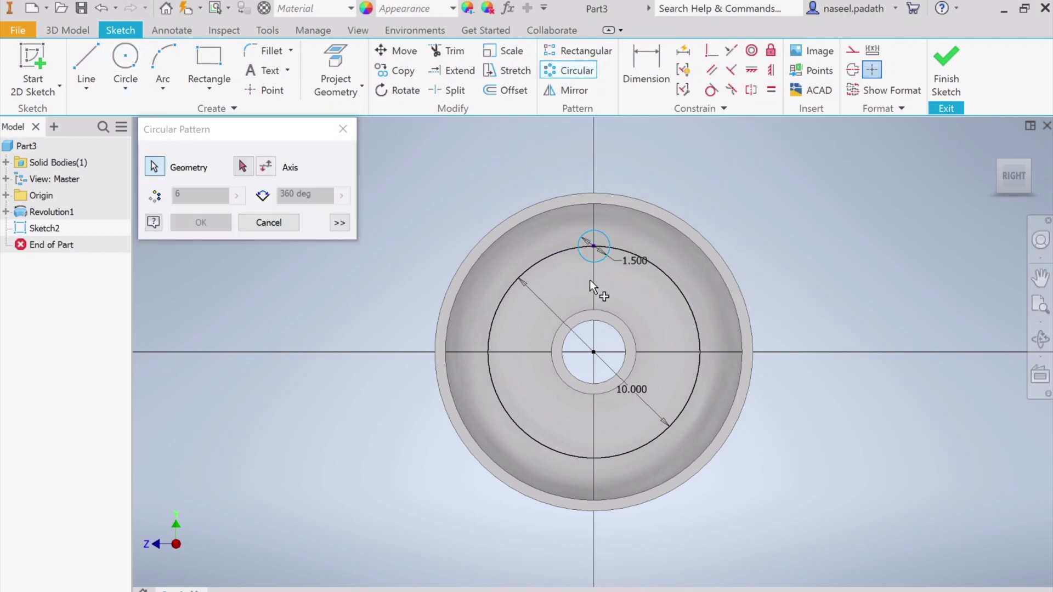
left_click(249, 168)
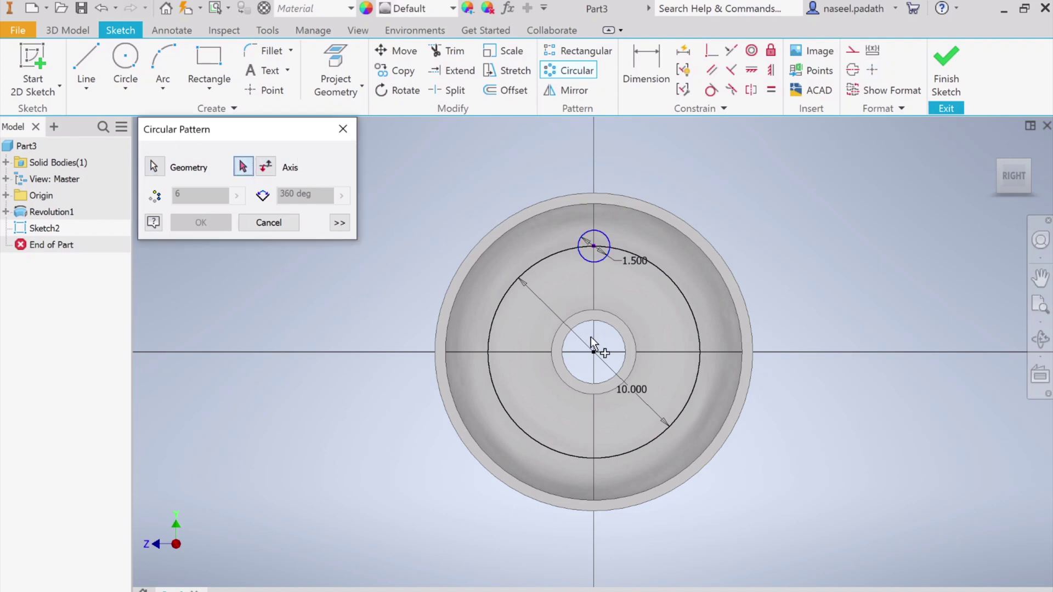
left_click(593, 352)
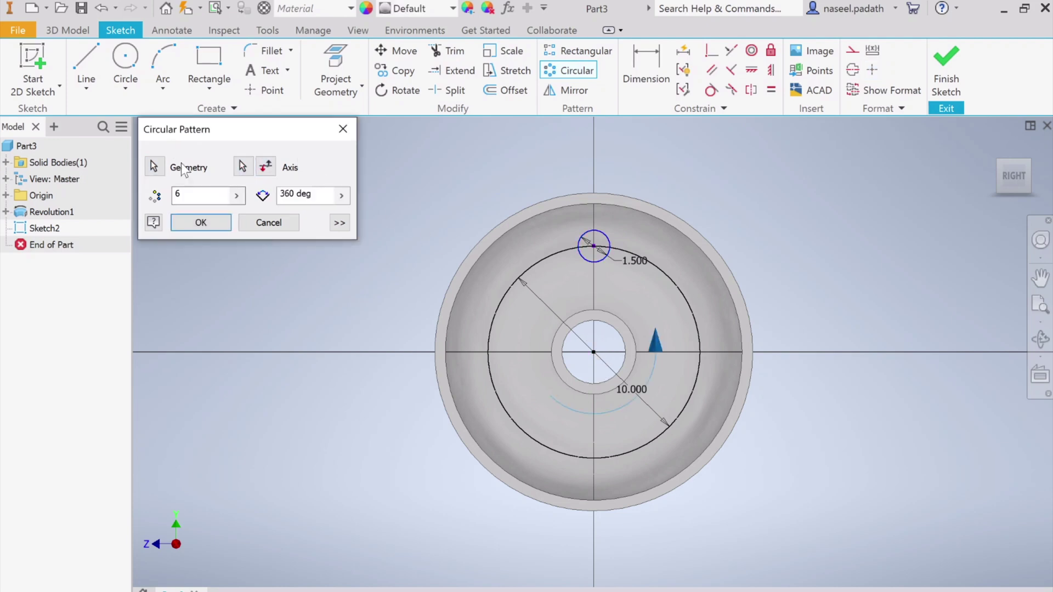
double_click(175, 194)
type("4")
left_click(209, 231)
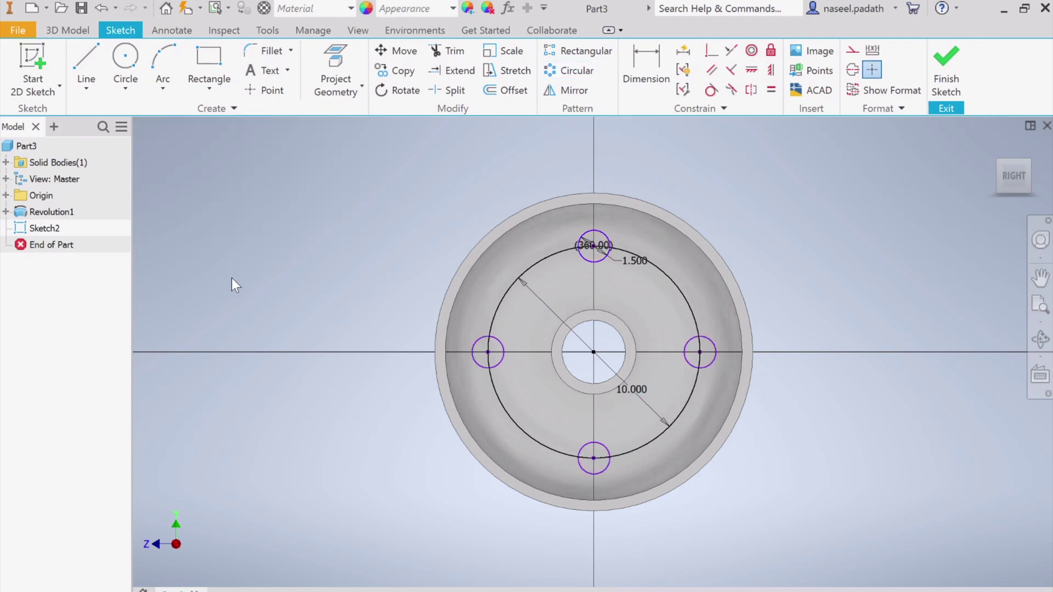
- Finish Sketch2 and extrude-cut the four 1.500 circles Through All as Extrusion1
left_click(954, 87)
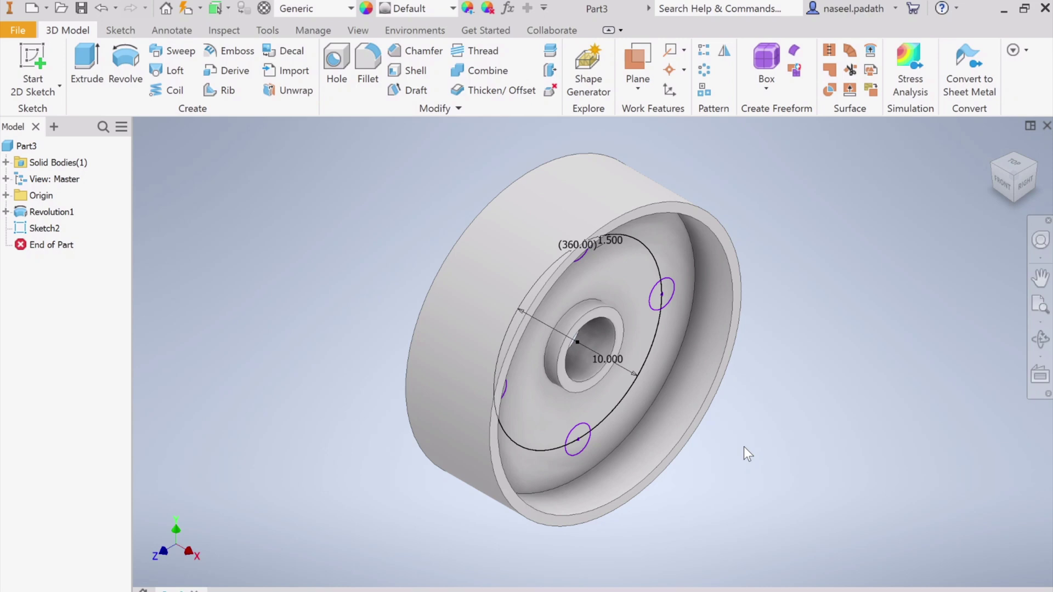
middle_click_drag(744, 454, 688, 431, "shift")
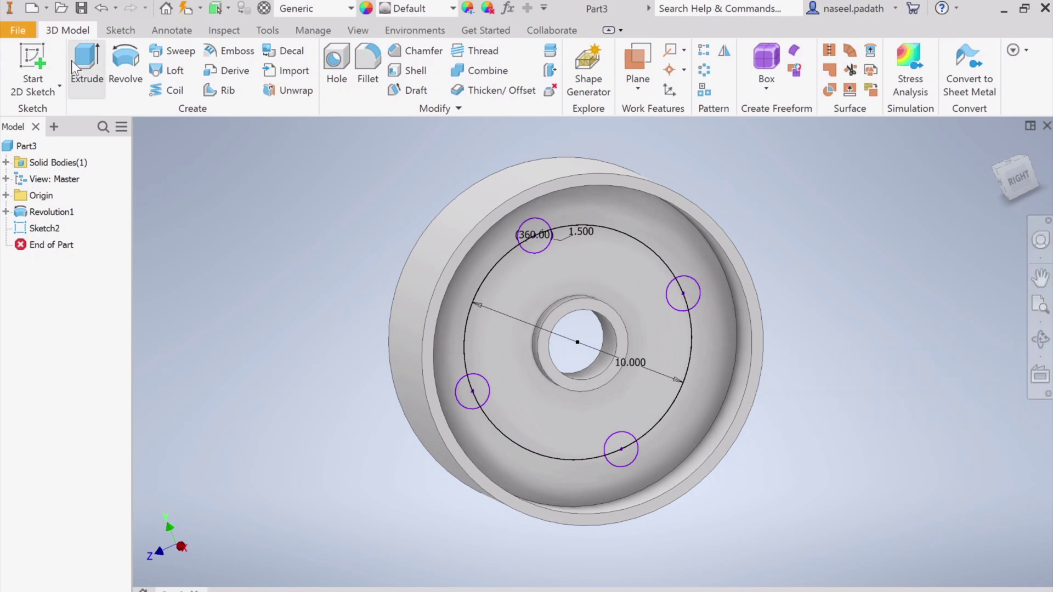
left_click(86, 82)
left_click(194, 325)
left_click(230, 280)
left_click(545, 235)
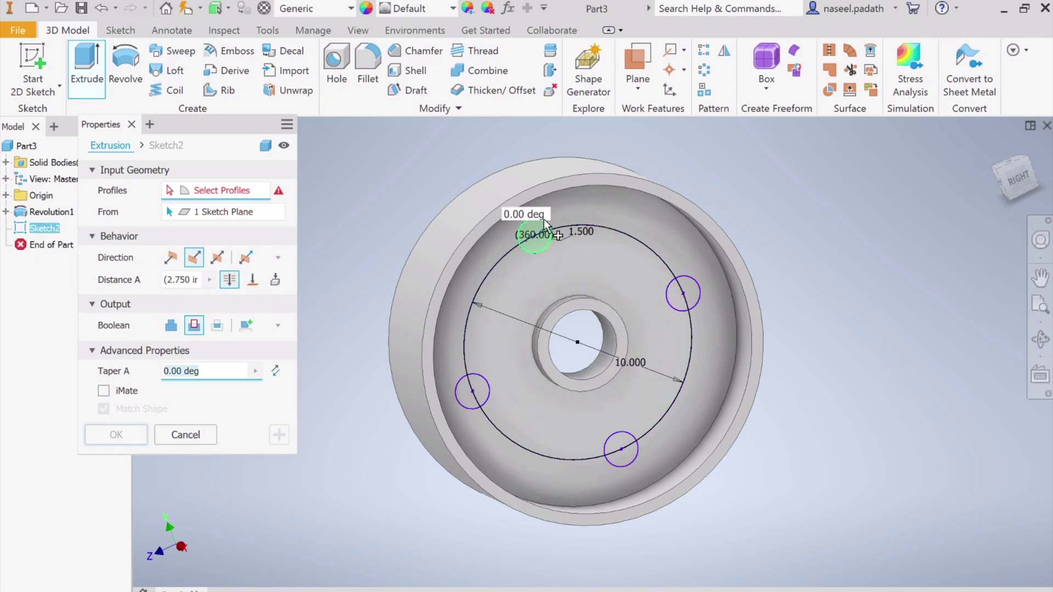
left_click(534, 224)
left_click(695, 286)
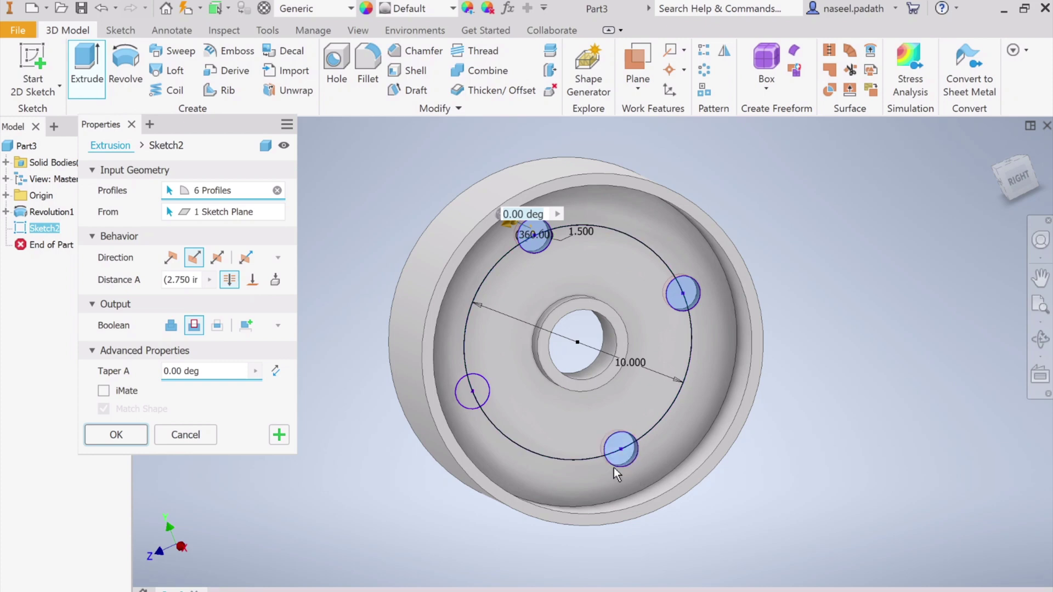
left_click(453, 398)
middle_click_drag(447, 519, 965, 536, "shift")
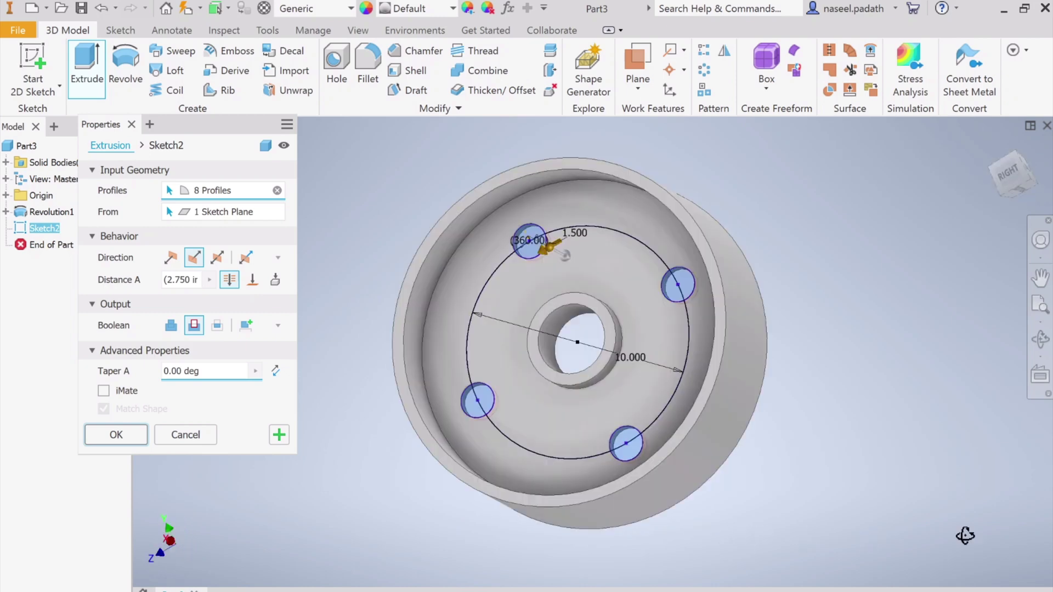
left_click(116, 439)
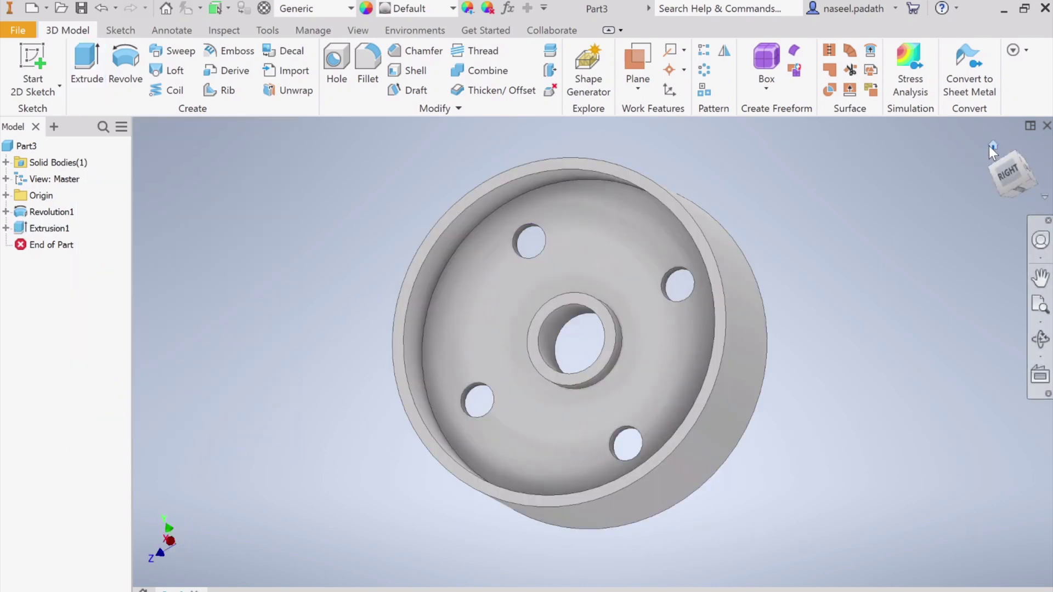
left_click(989, 146)
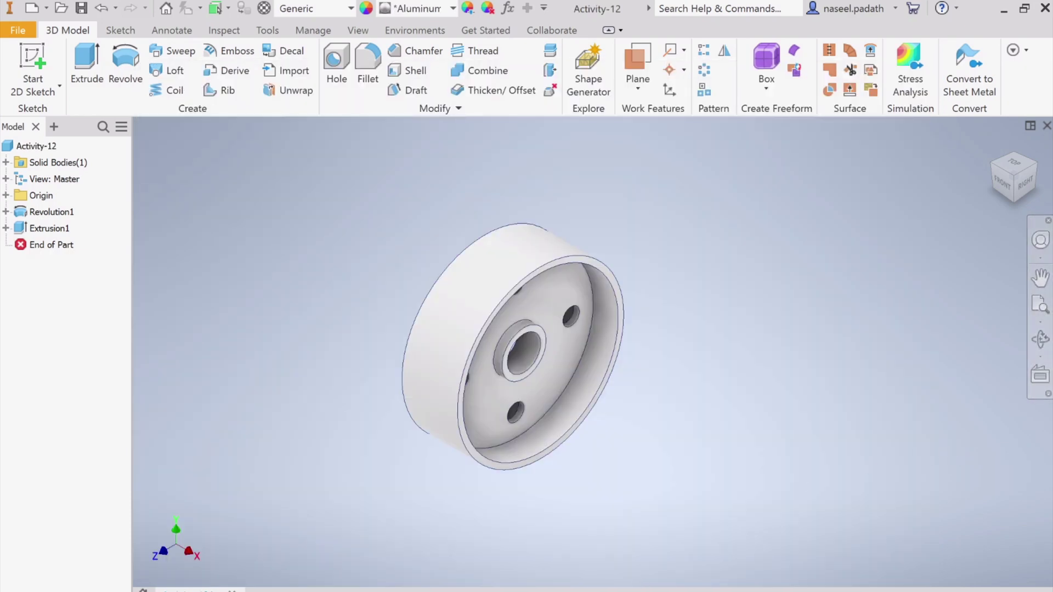
- Highlight the 0.25 width and 1.65 height dimensions on the keyway detail in yellow
key("alt+Tab")
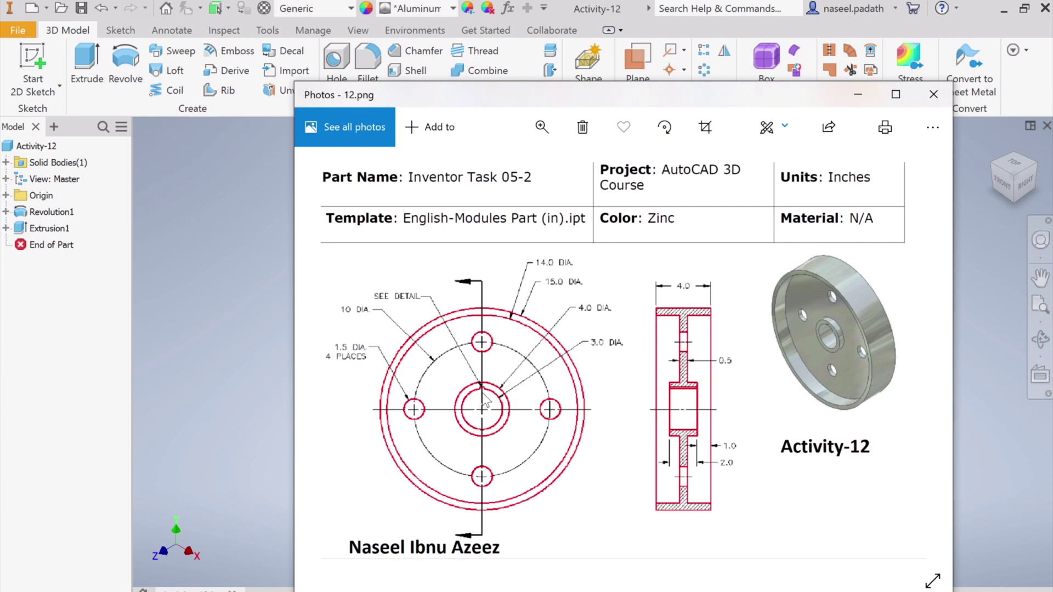
key("alt+Tab")
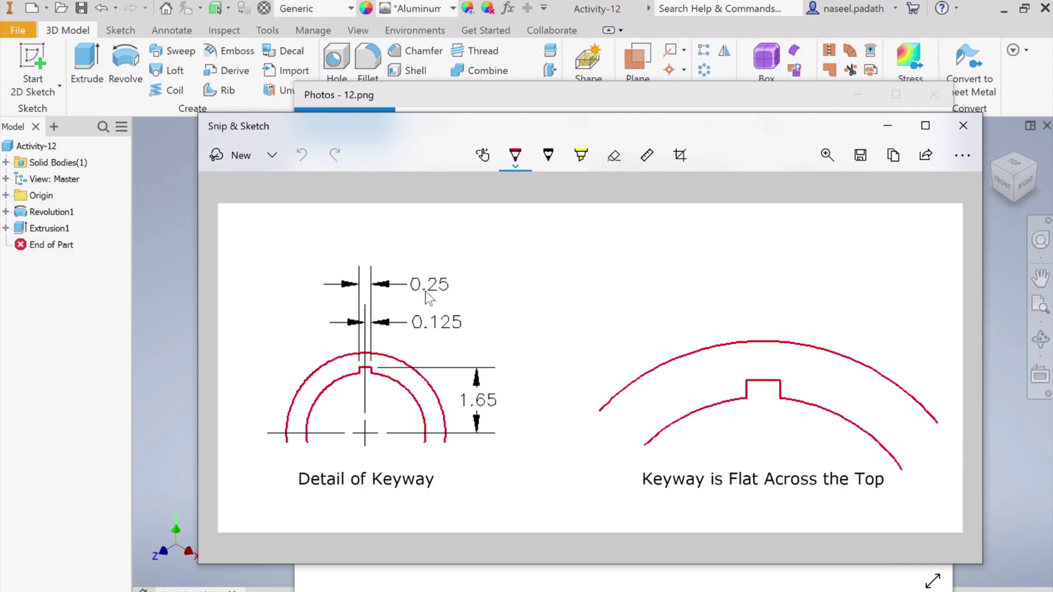
left_click(582, 156)
left_click_drag(412, 285, 446, 285)
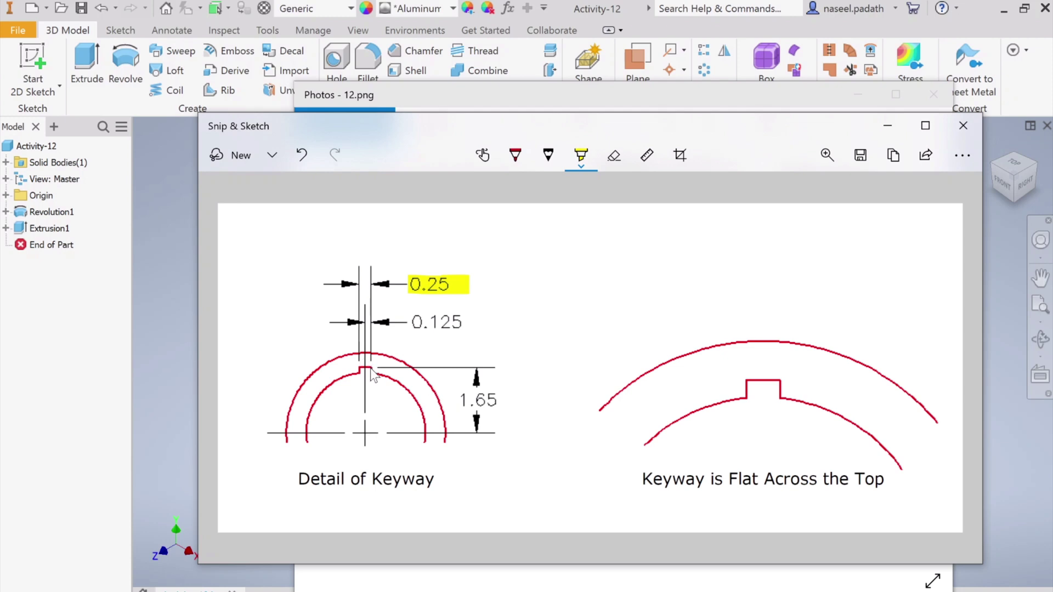
left_click_drag(460, 401, 506, 401)
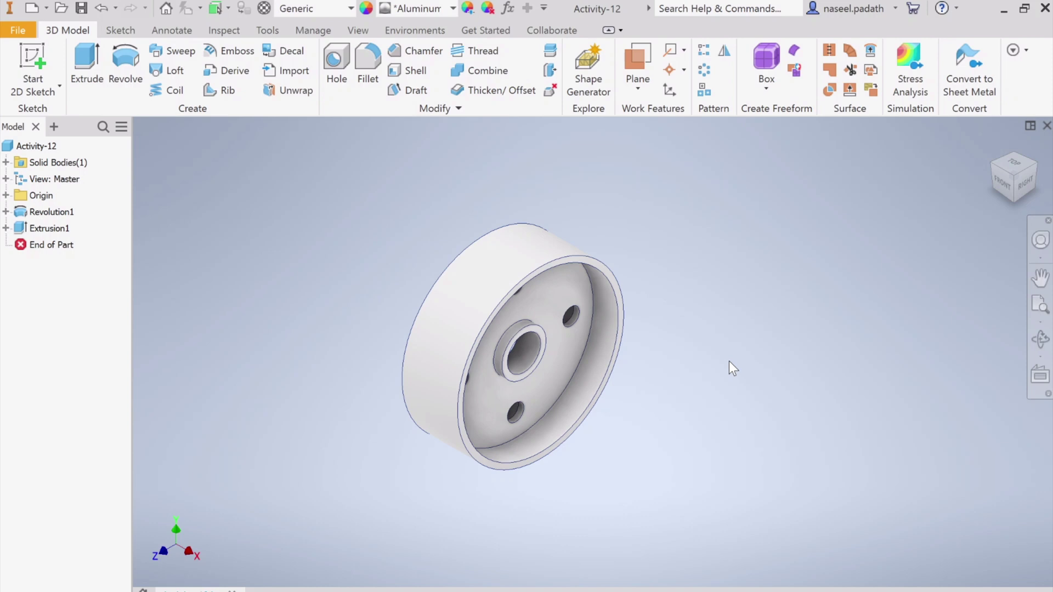
- Start Sketch3 on the hub's front face and centre the bore in view
left_click(39, 93)
left_click(55, 109)
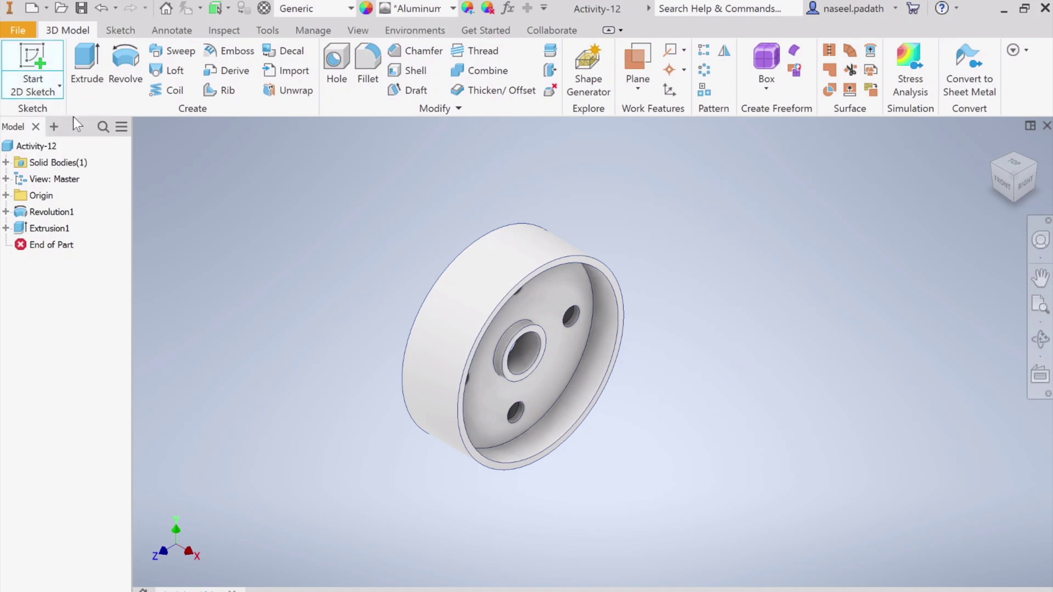
scroll(550, 347, "up", 3)
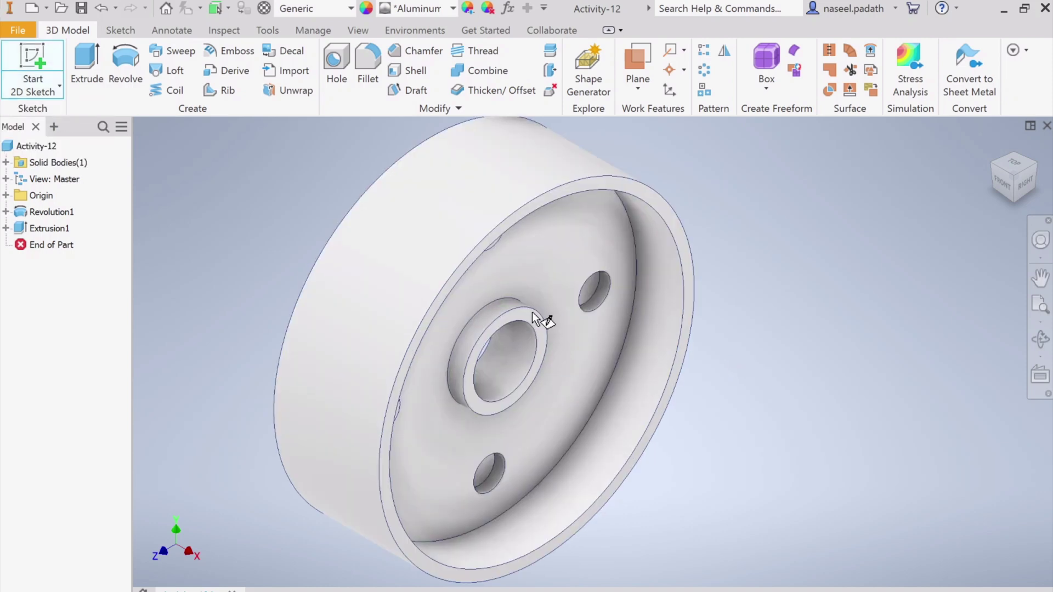
left_click(515, 316)
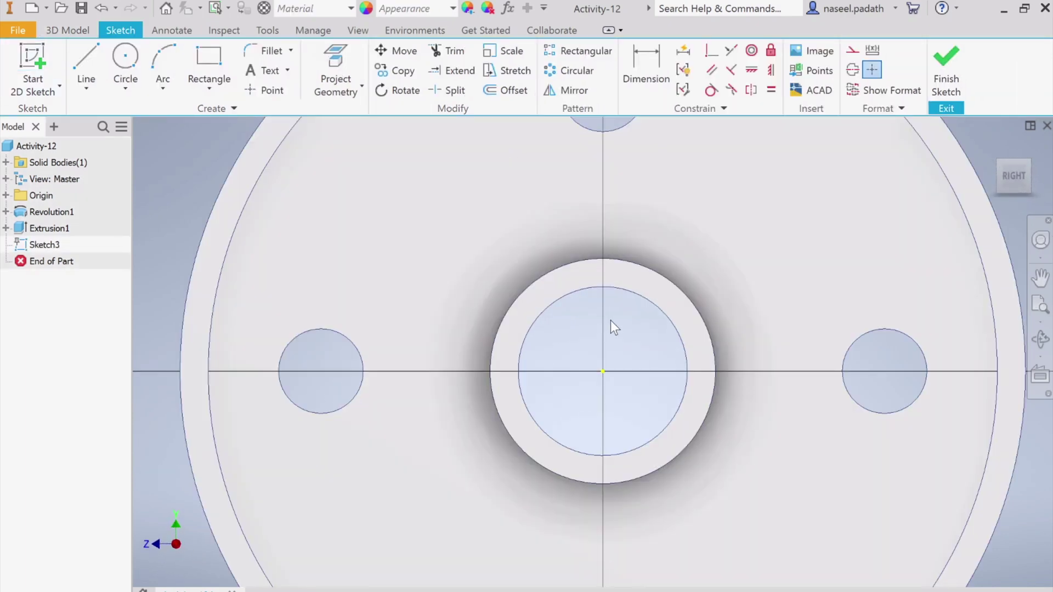
middle_click_drag(614, 328, 560, 330)
key("p")
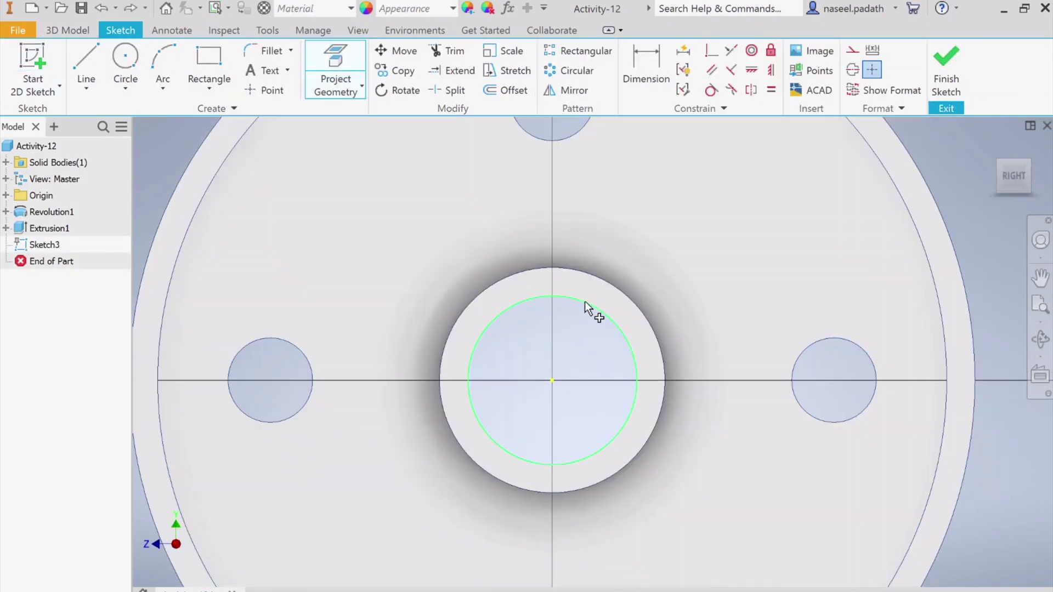
left_click(585, 302)
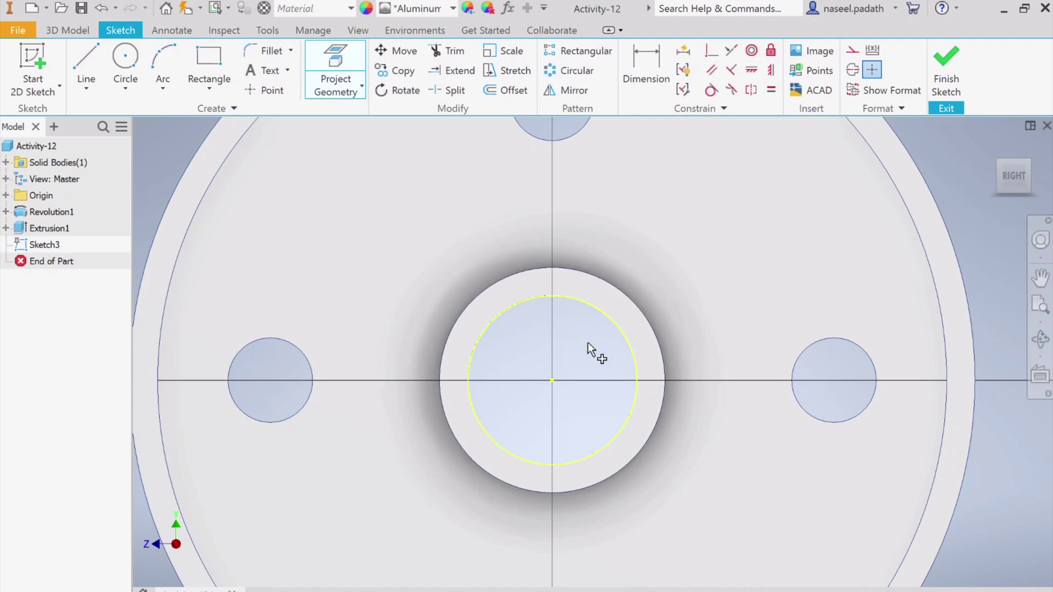
left_click(216, 88)
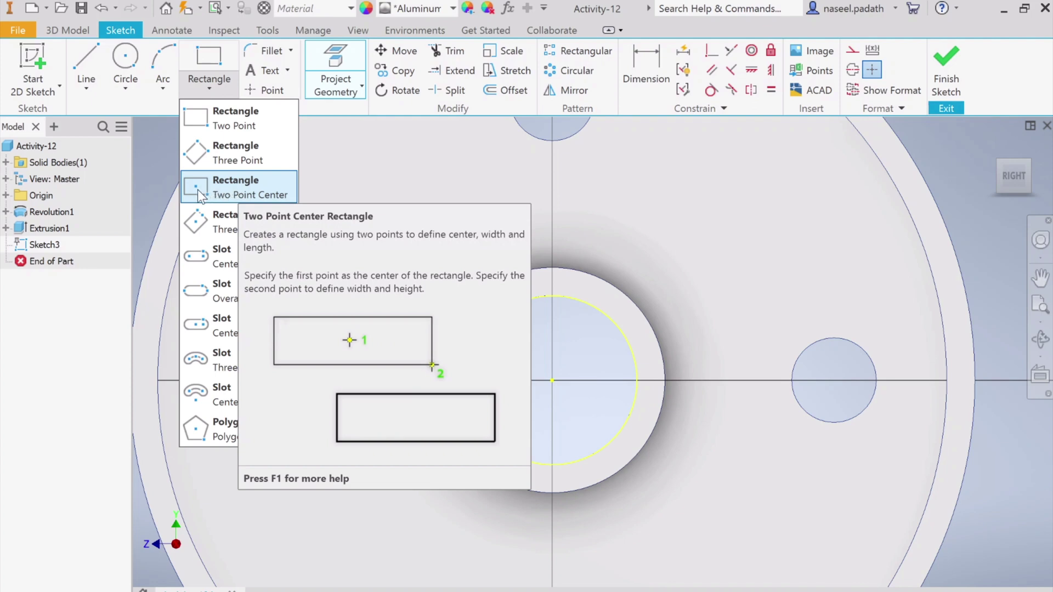
left_click(214, 194)
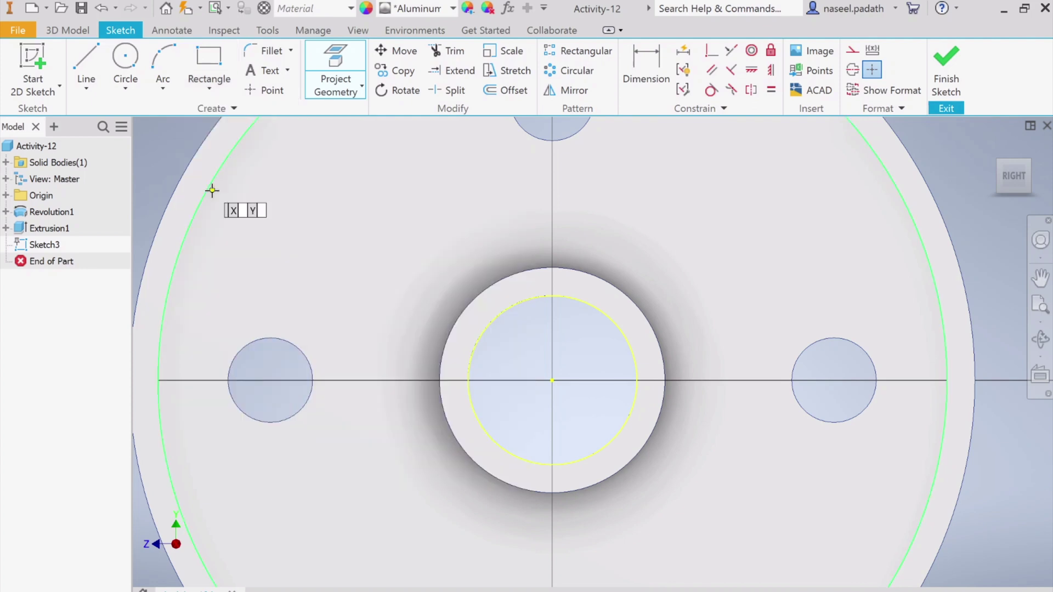
scroll(551, 291, "up", 3)
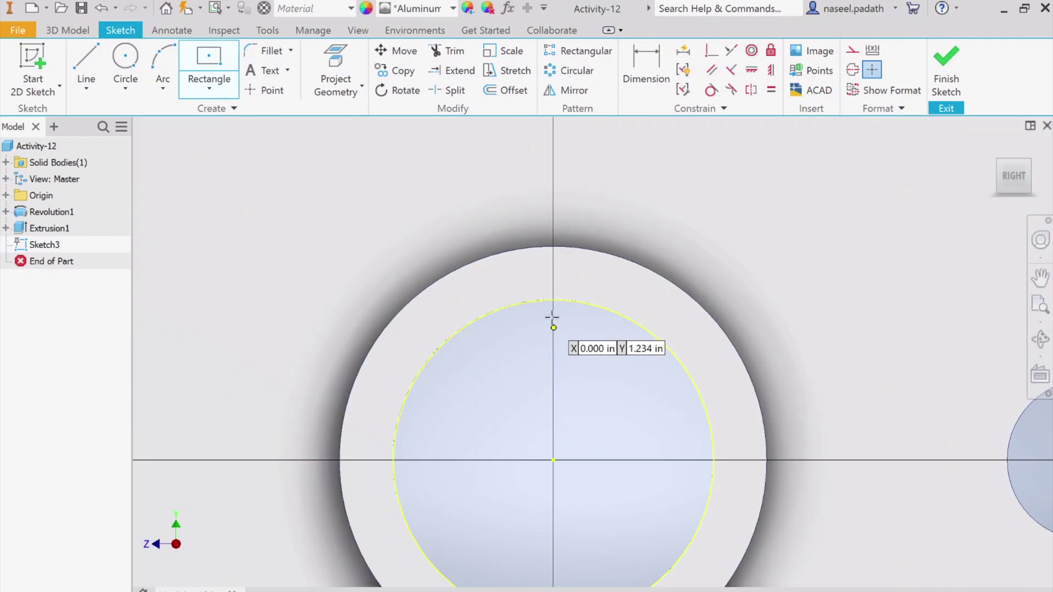
left_click(553, 299)
key("Escape")
left_click(589, 331)
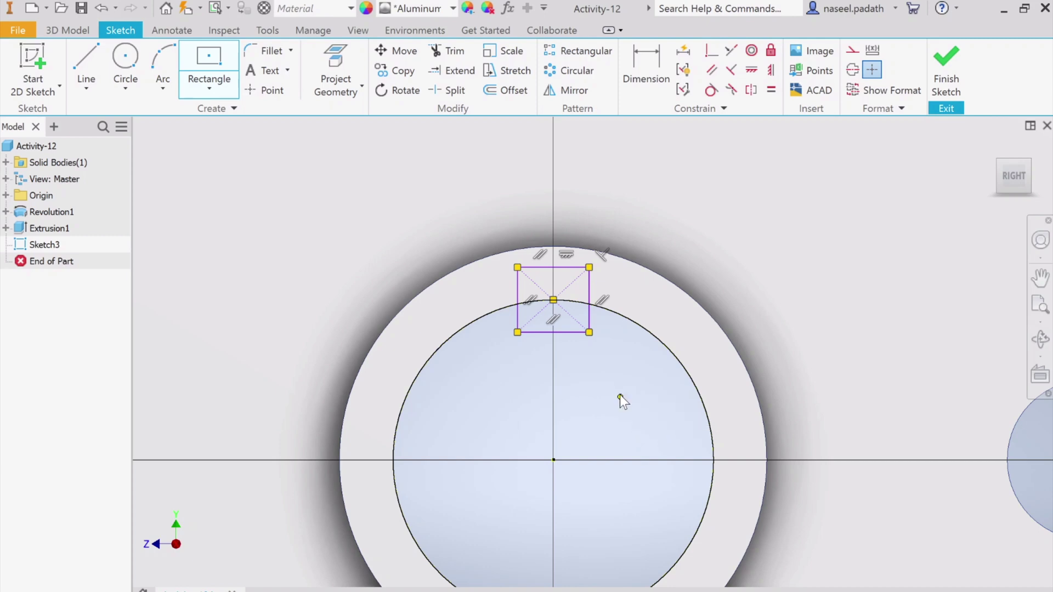
key("Escape")
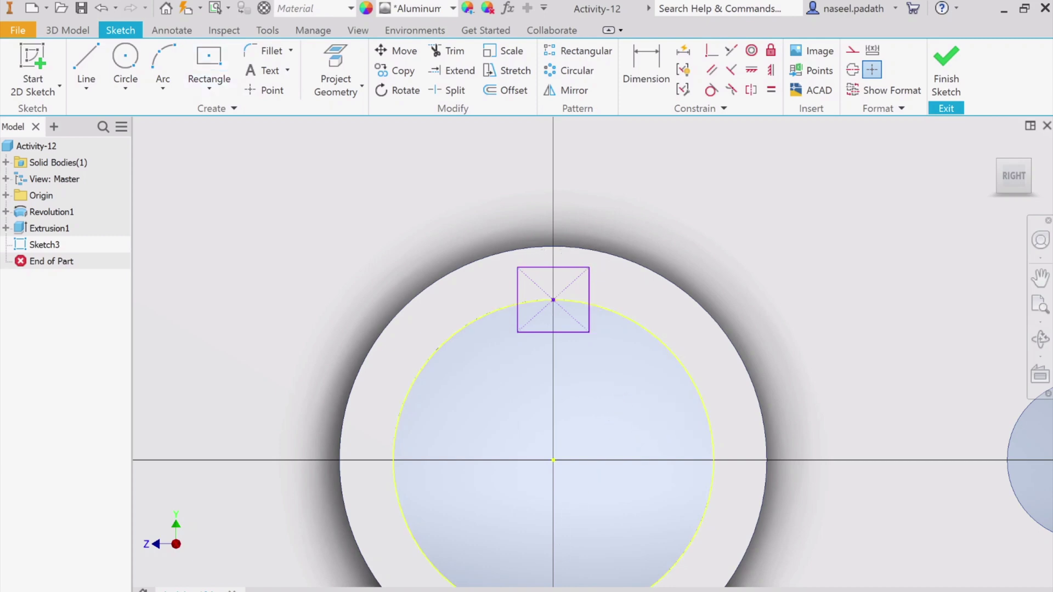
key("alt+Tab")
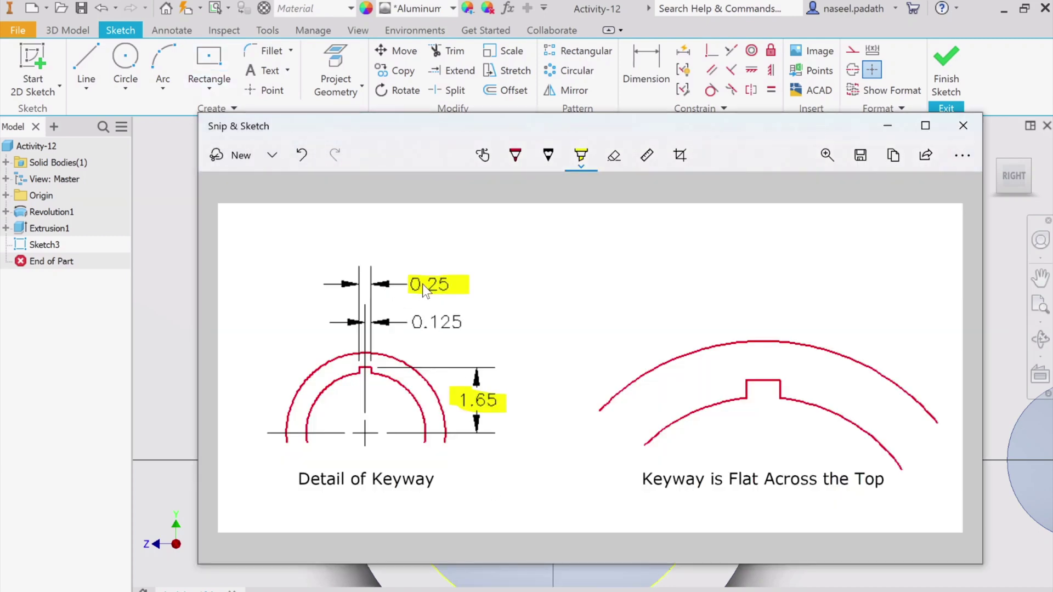
left_click(890, 127)
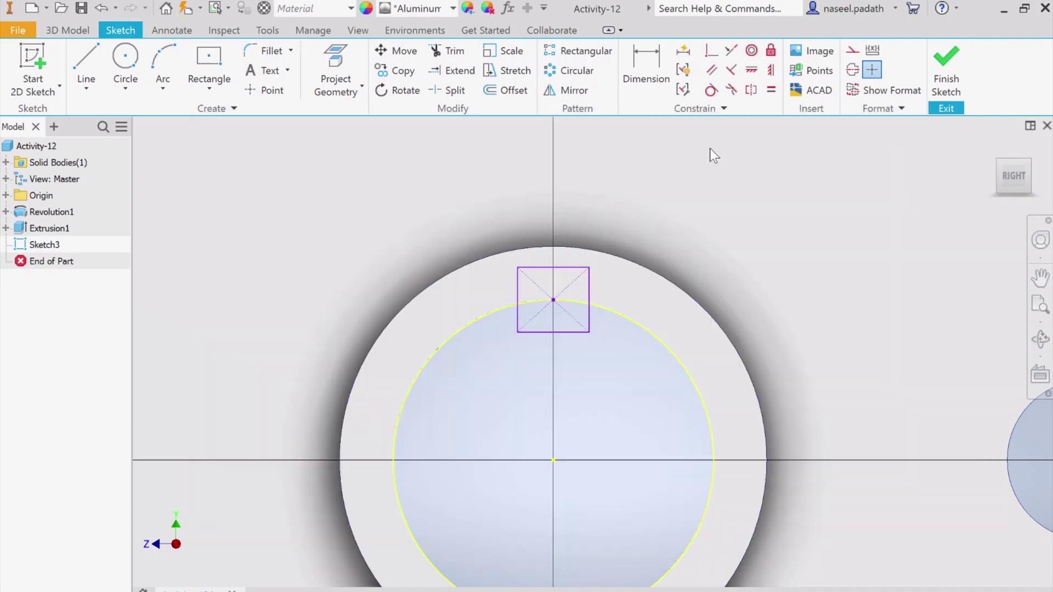
- Dimension the keyway rectangle's top edge to 0.250 wide
left_click(653, 52)
left_click(551, 267)
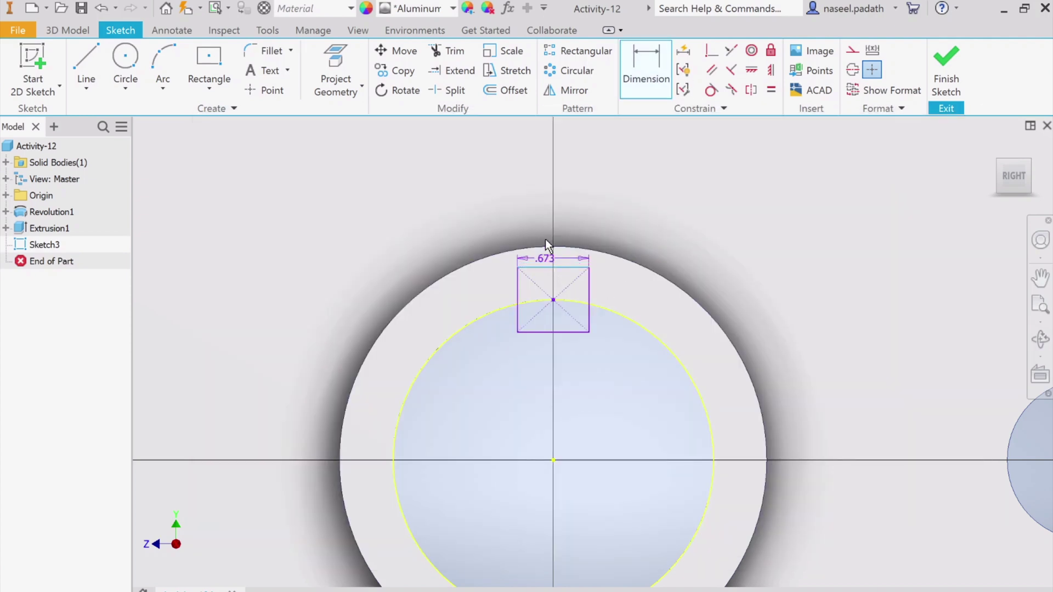
left_click(557, 211)
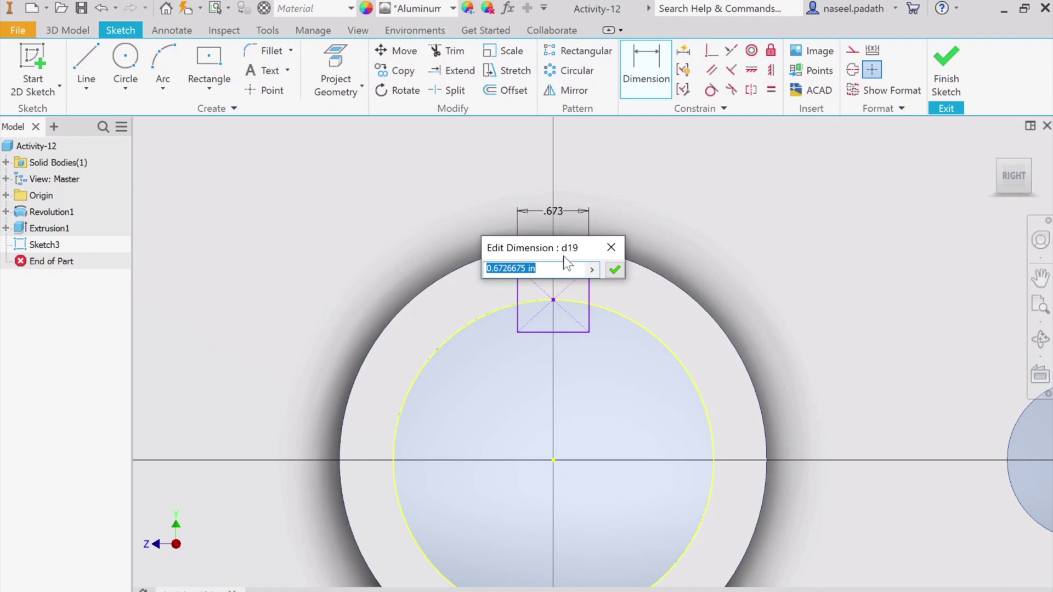
type("0.25")
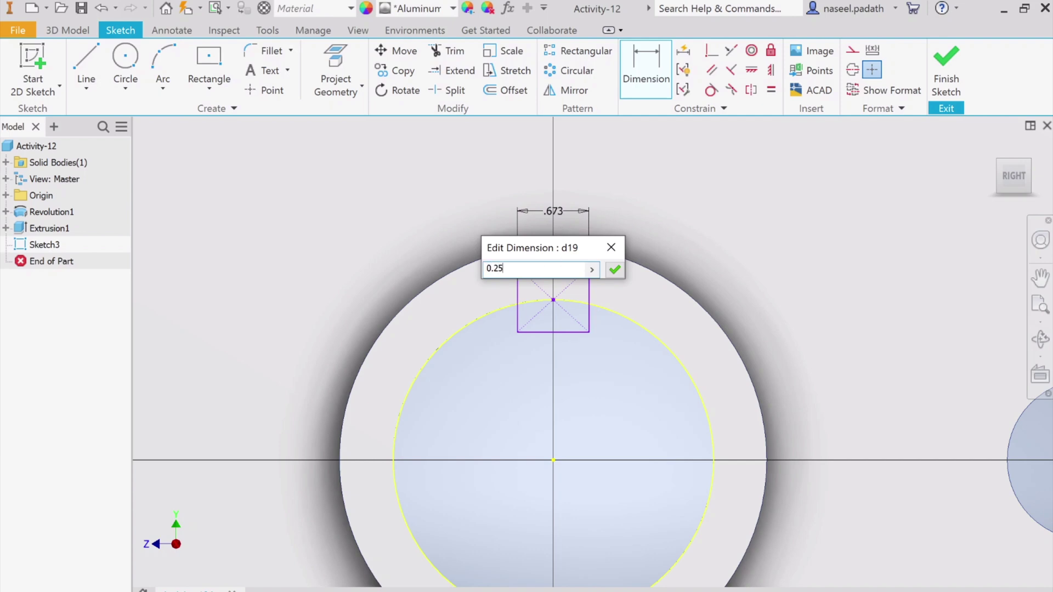
key("Return")
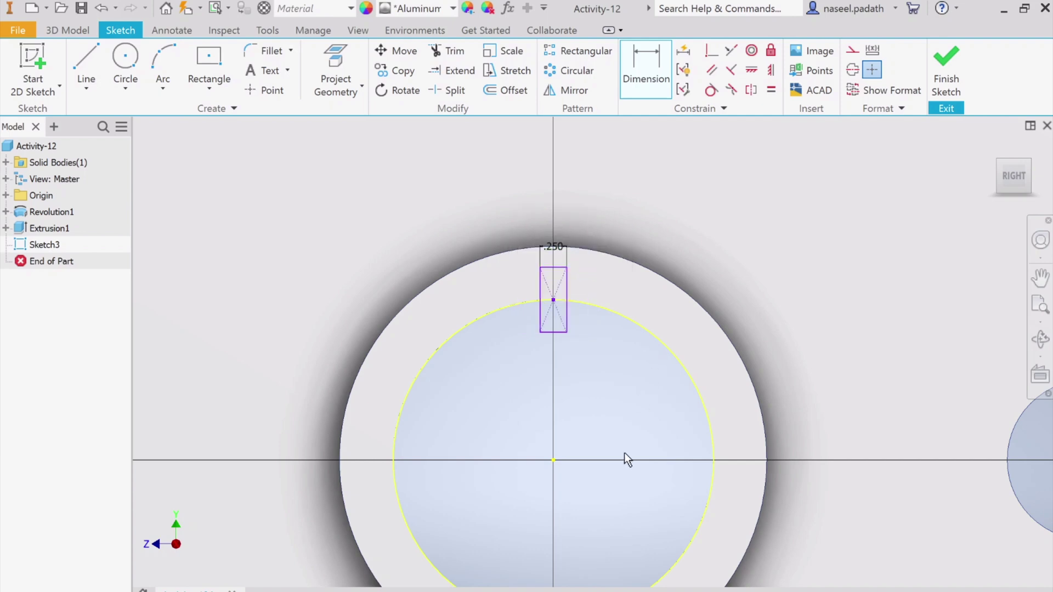
- Set the rectangle's top edge 1.650 above the bore centre
key("alt+Tab")
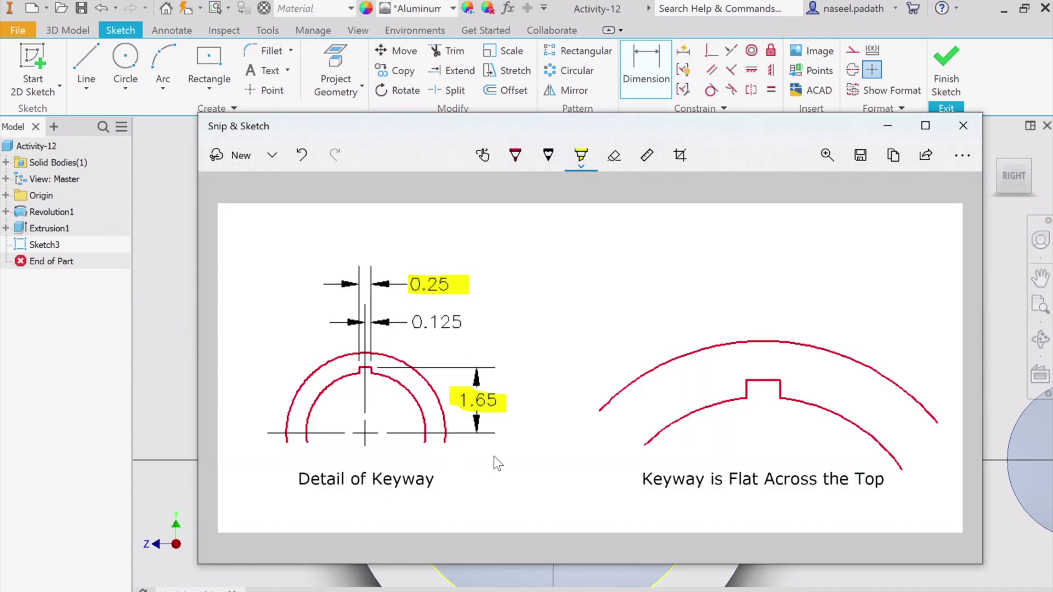
left_click(888, 126)
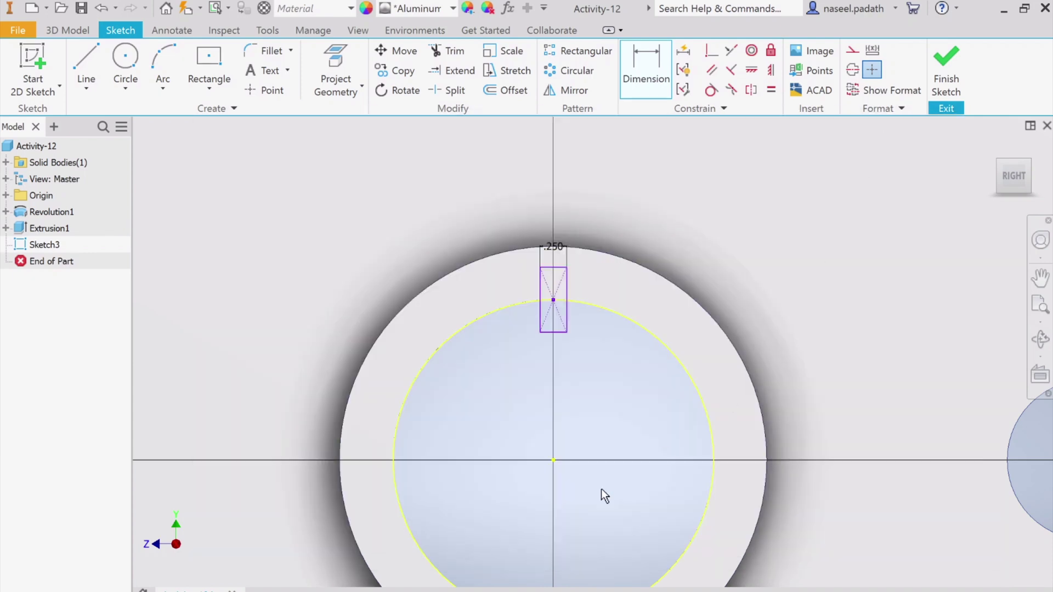
left_click(555, 268)
left_click(552, 460)
left_click(701, 348)
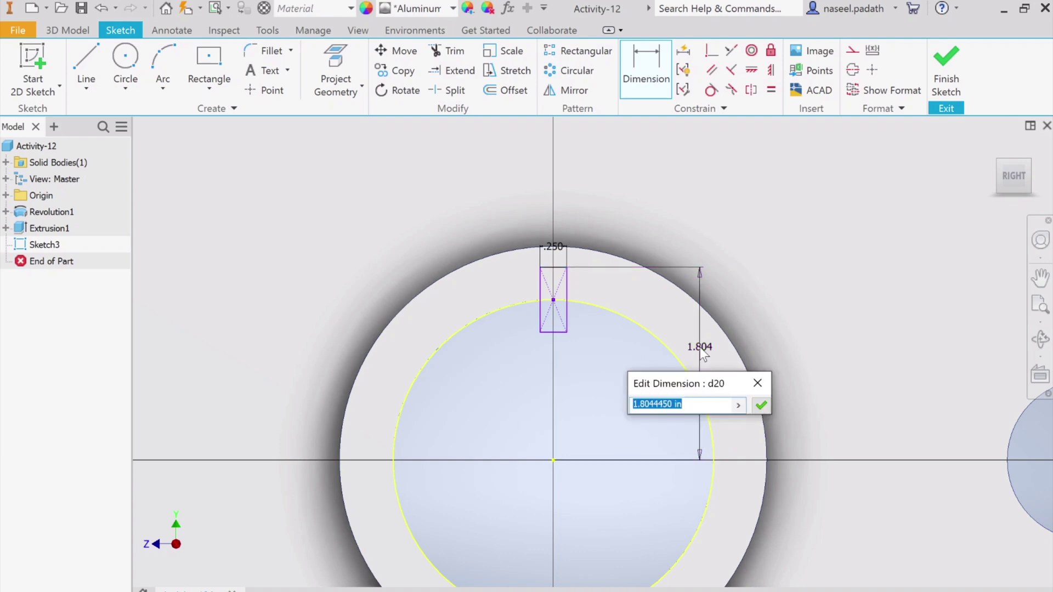
type("1")
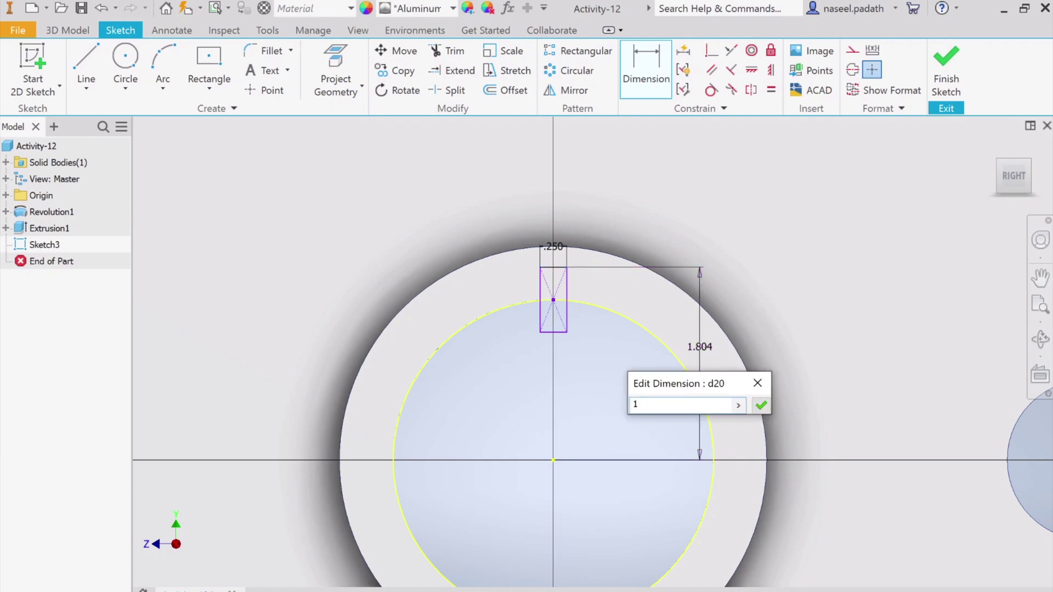
type(".65")
key("Return")
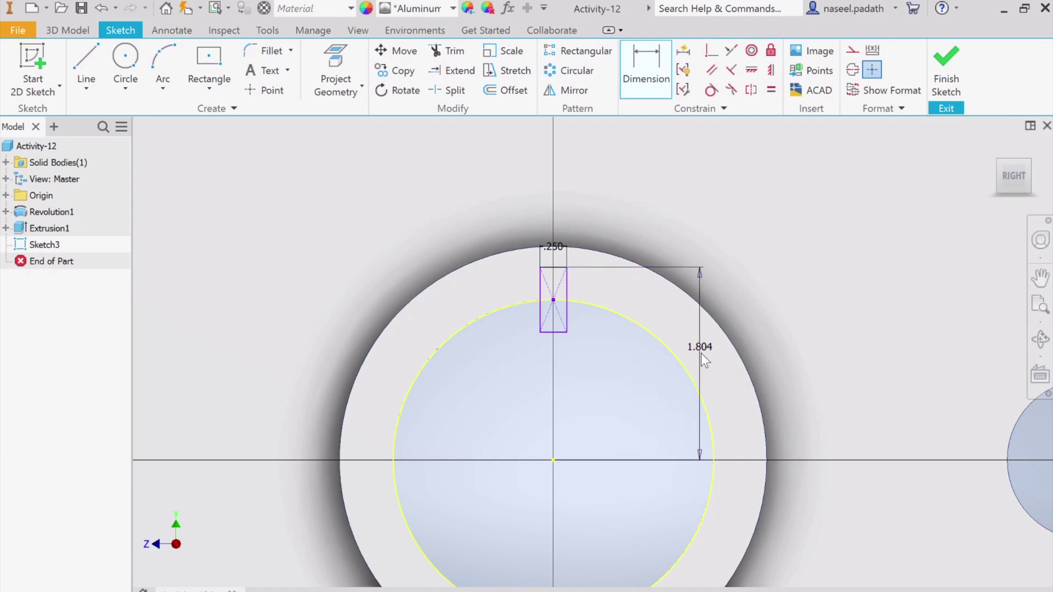
key("Escape")
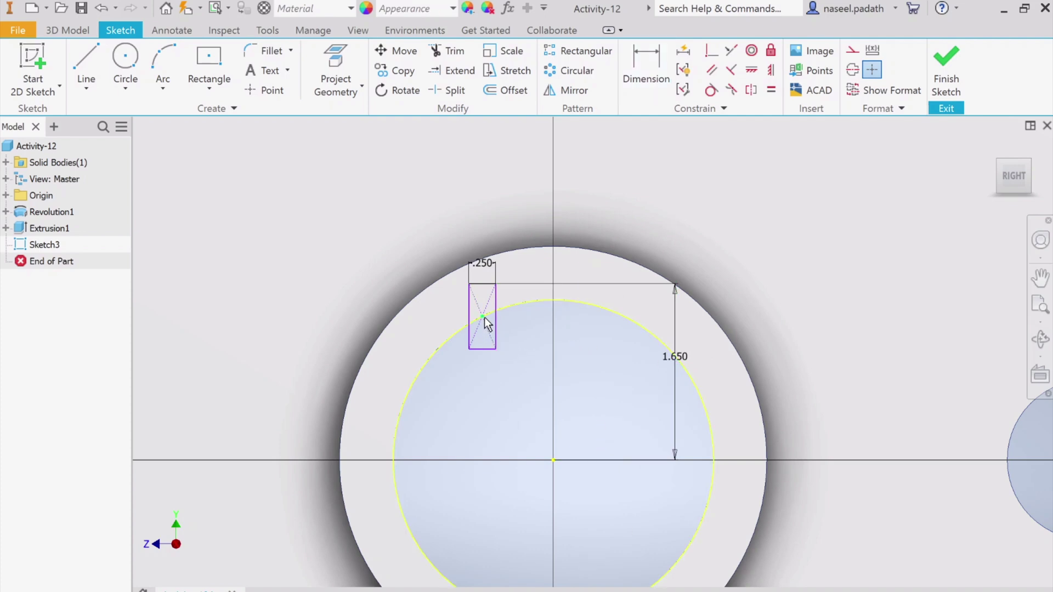
- Dimension the keyway rectangle's centre to the bore centre with a 0 horizontal offset
left_click(652, 68)
left_click(482, 316)
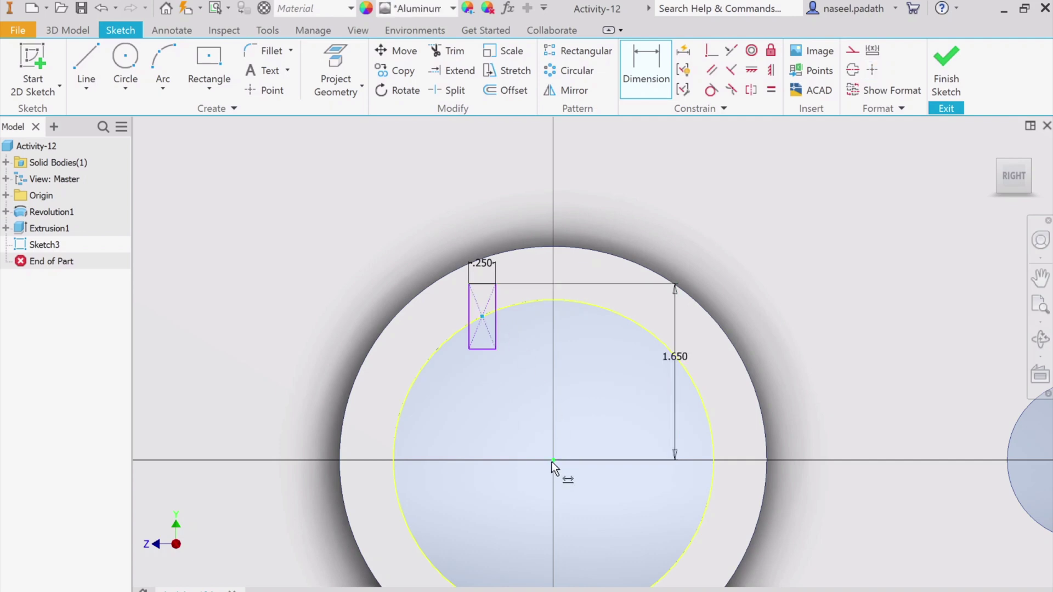
left_click(552, 462)
left_click(515, 474)
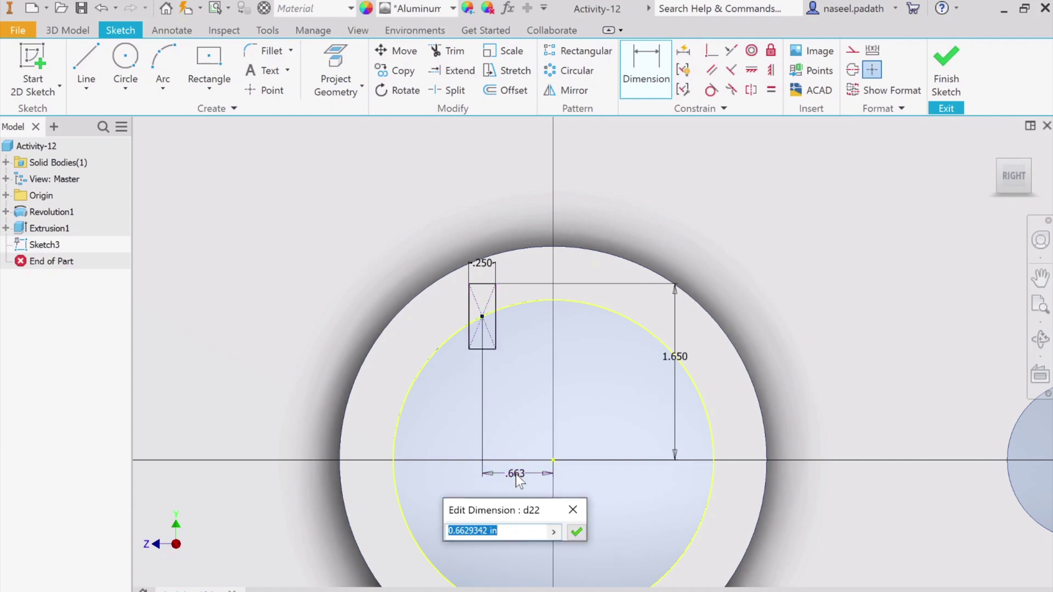
type("0")
key("Return")
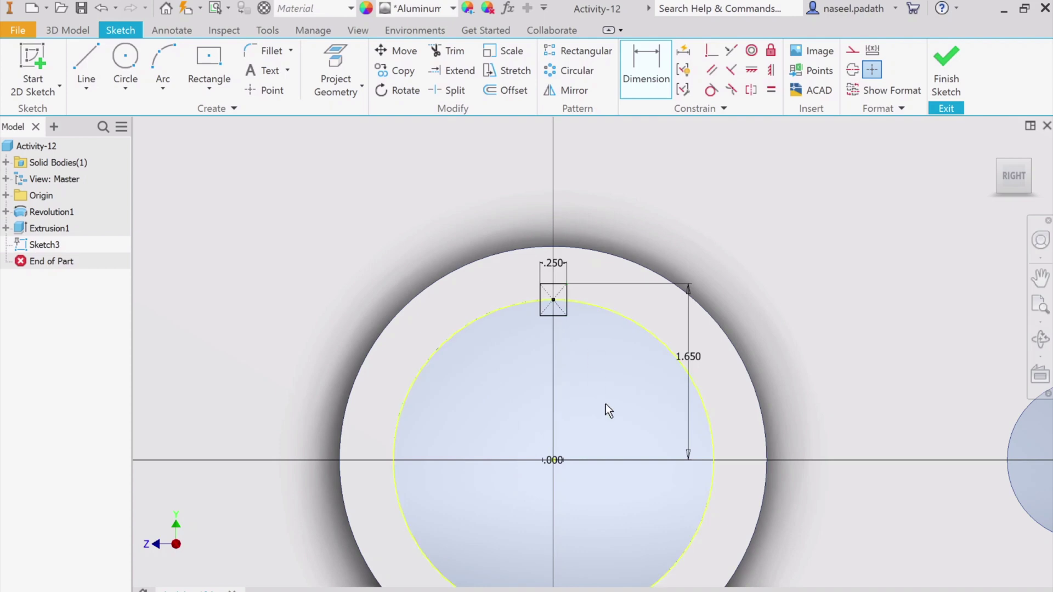
- Check the values against the keyway reference drawing, then return to the sketch
key("alt+Tab")
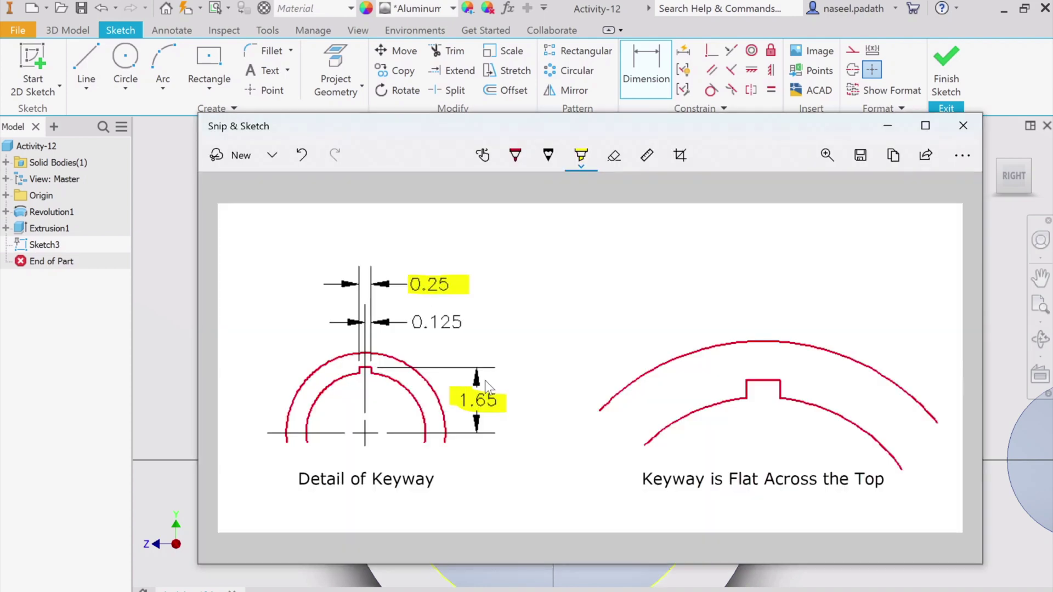
left_click(887, 125)
left_click(554, 284)
left_click(588, 275)
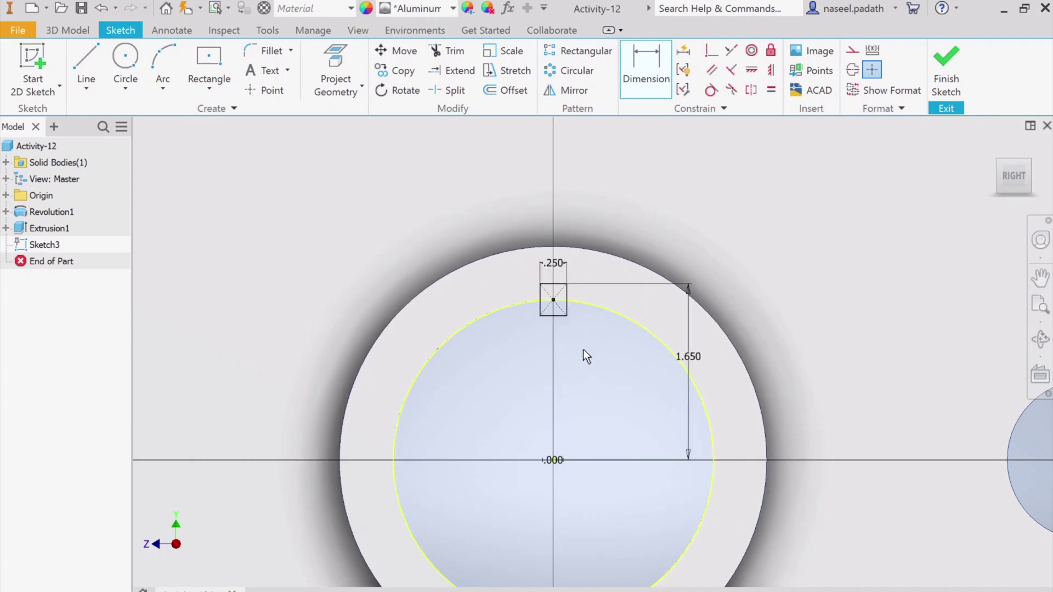
- Finish Sketch3 and bring the hub bore into view in the 3D part
left_click(948, 71)
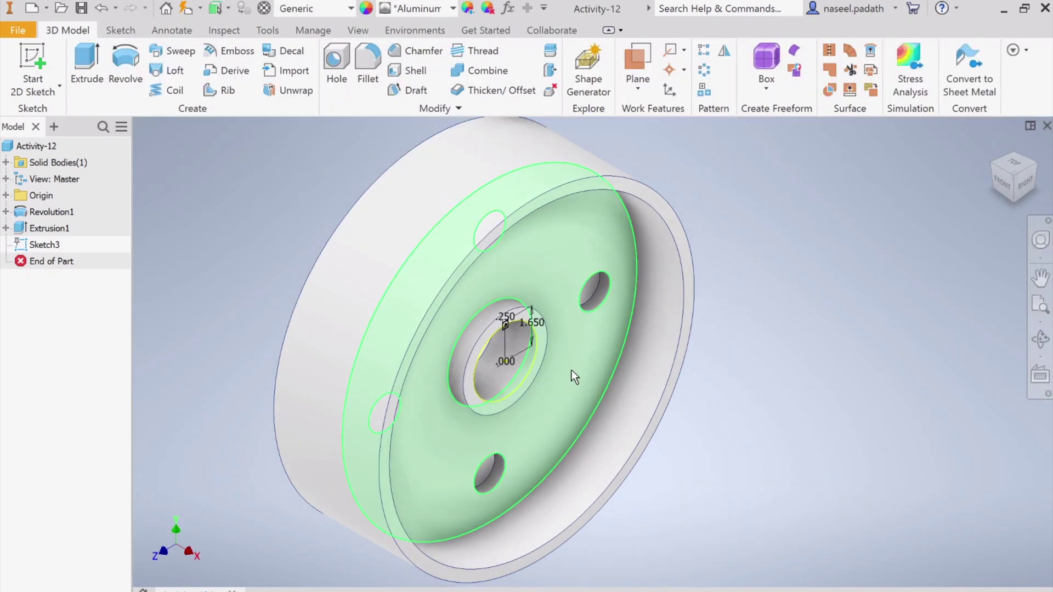
scroll(521, 336, "up", 5)
middle_click_drag(514, 327, 512, 349)
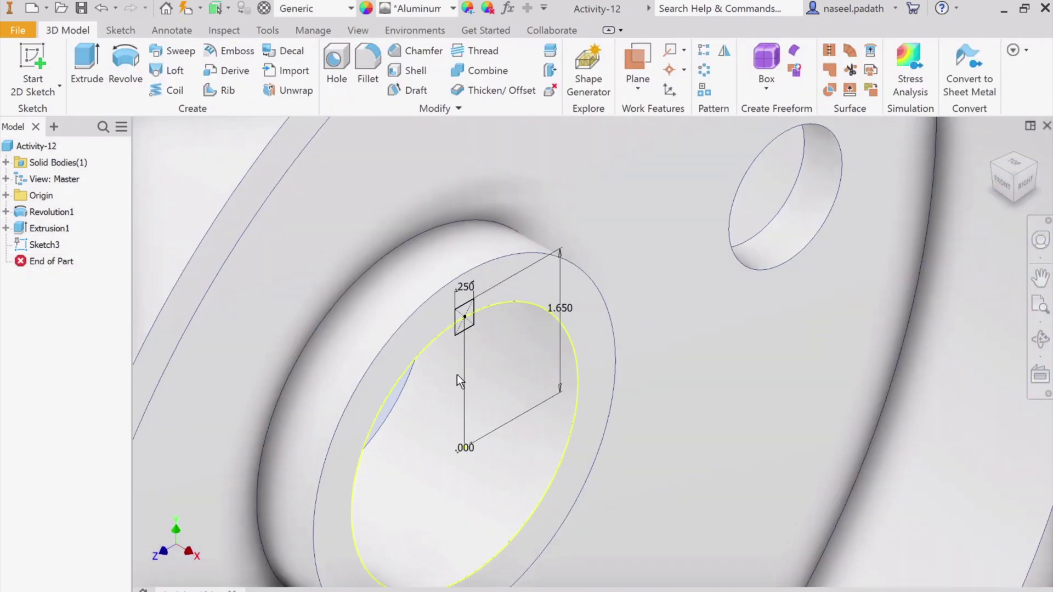
- Set up a Cut extrusion with the keyway rectangle as profile and its extent adjusted
left_click(93, 71)
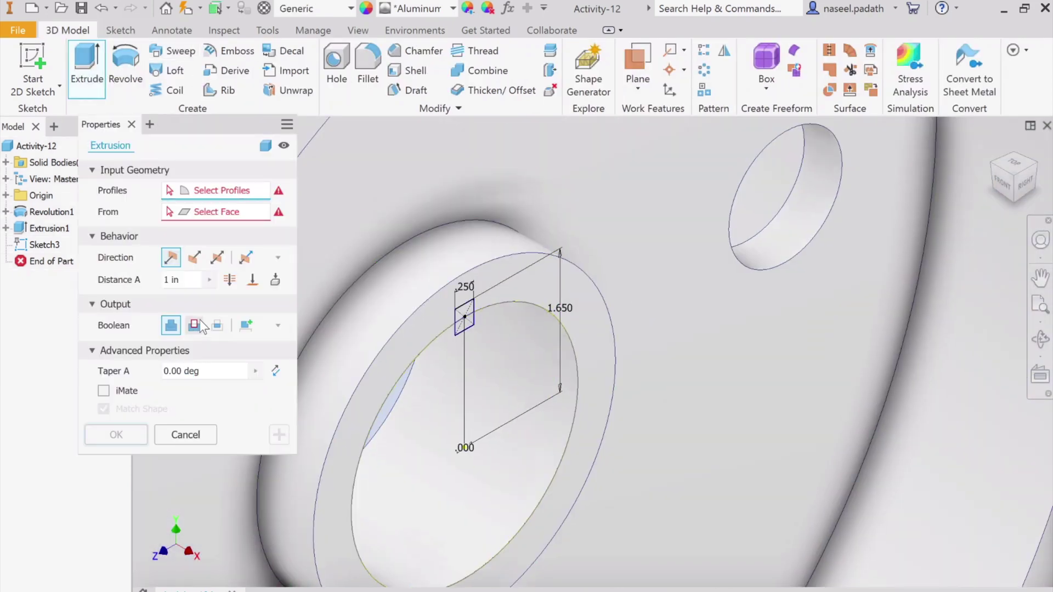
left_click(192, 326)
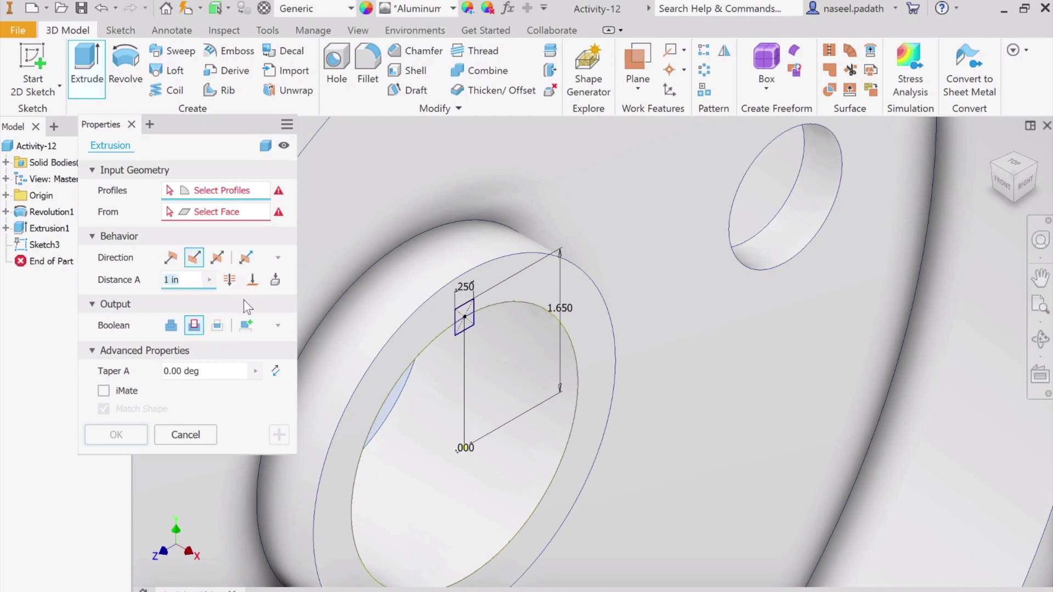
left_click(233, 283)
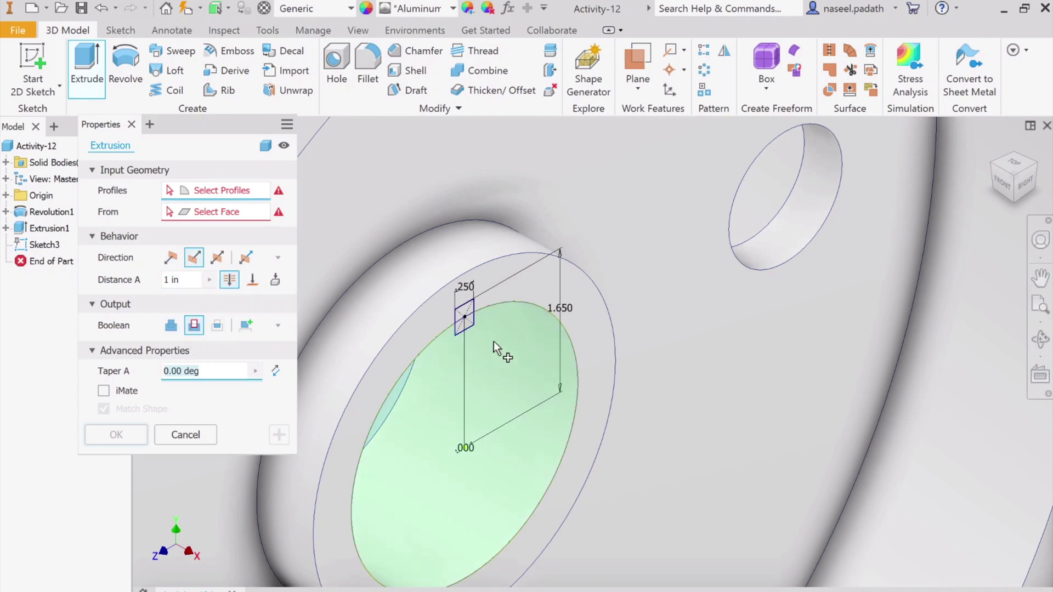
left_click(473, 313)
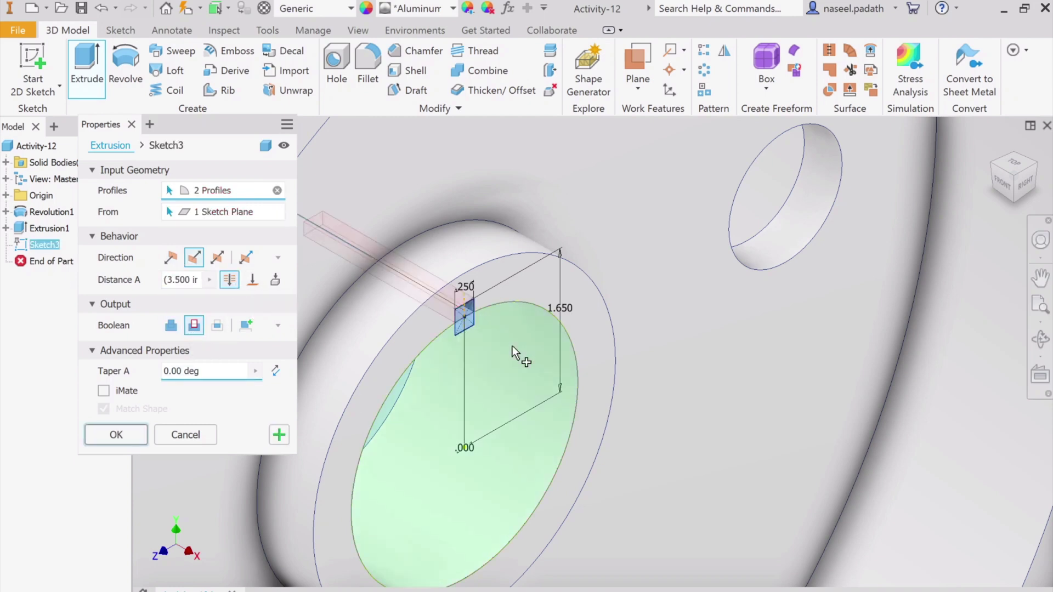
scroll(504, 371, "down", 5)
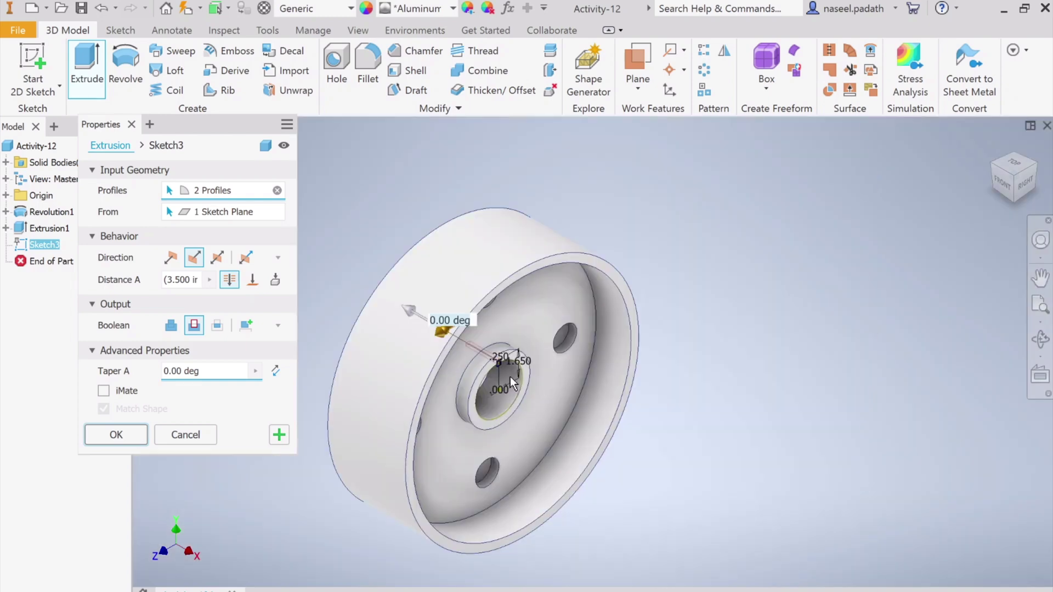
scroll(501, 397, "up", 3)
middle_click_drag(501, 402, 429, 387, "shift")
- Confirm the keyway cut, return to the home view, and apply the Zinc appearance
left_click(127, 433)
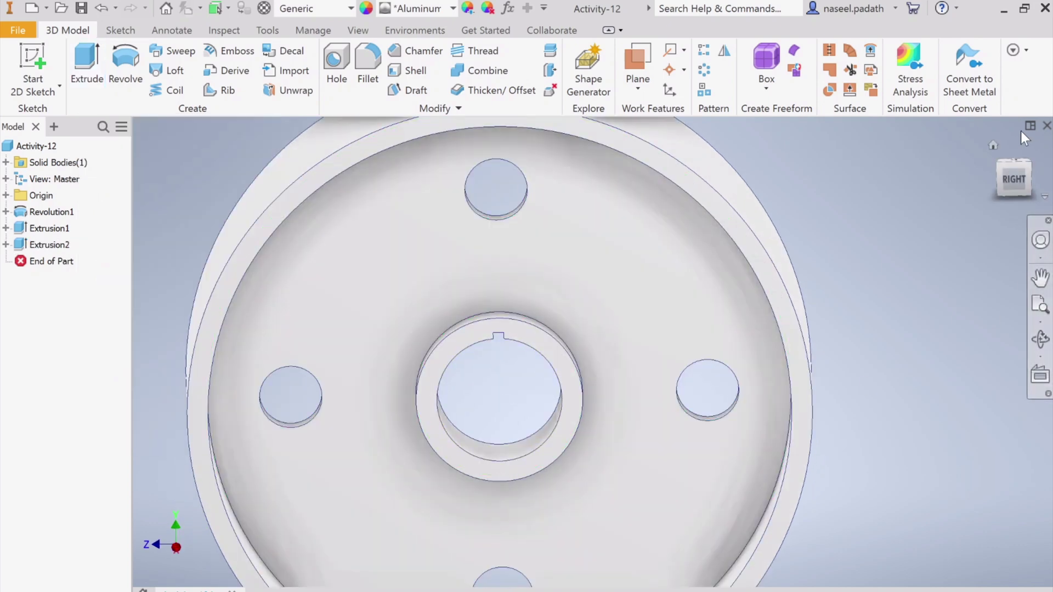
left_click(994, 144)
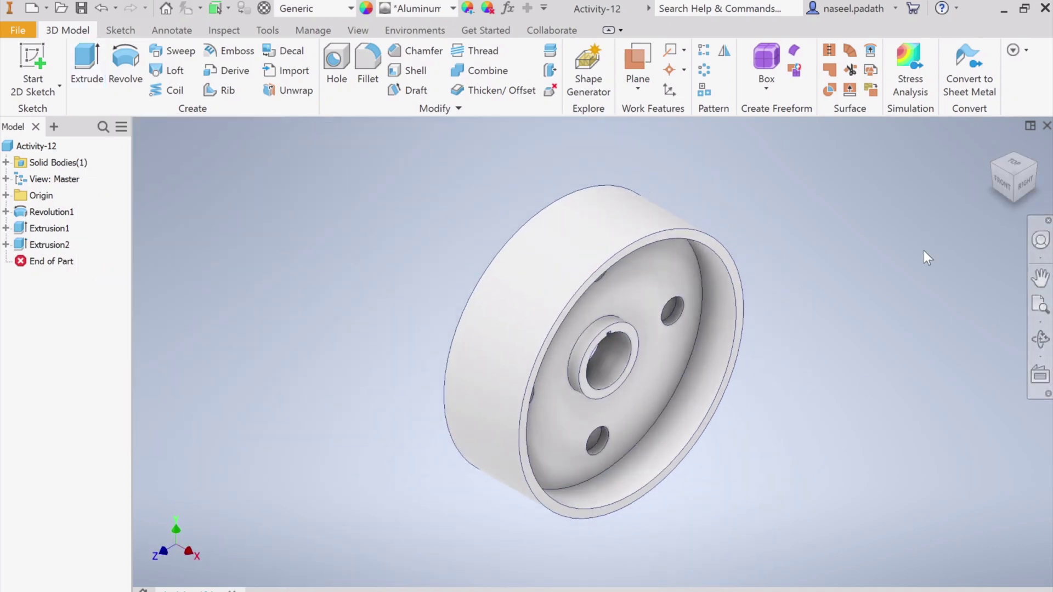
left_click(433, 10)
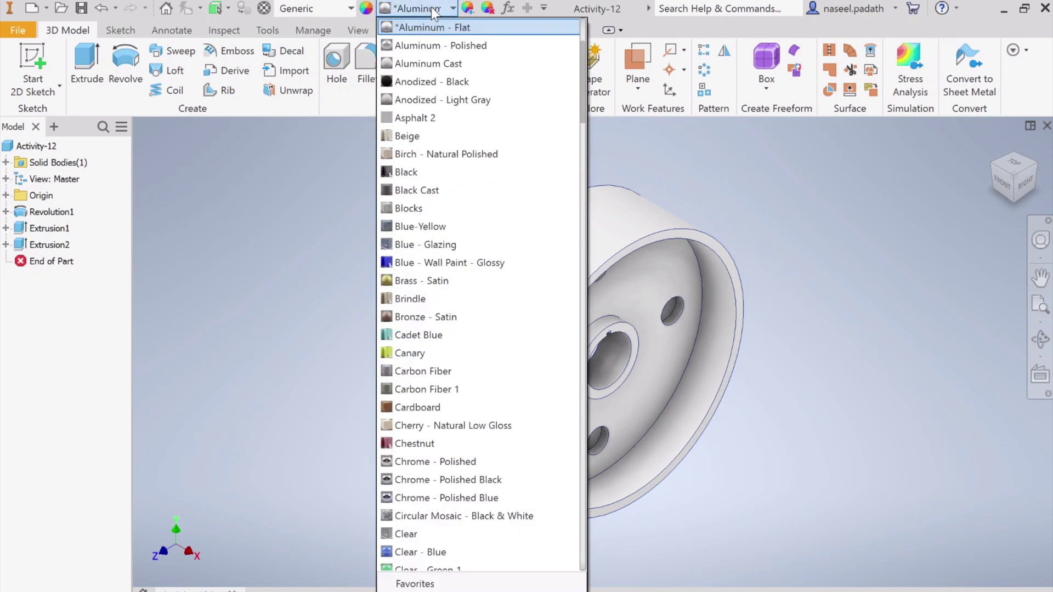
scroll(455, 510, "down", 20)
scroll(455, 488, "down", 1)
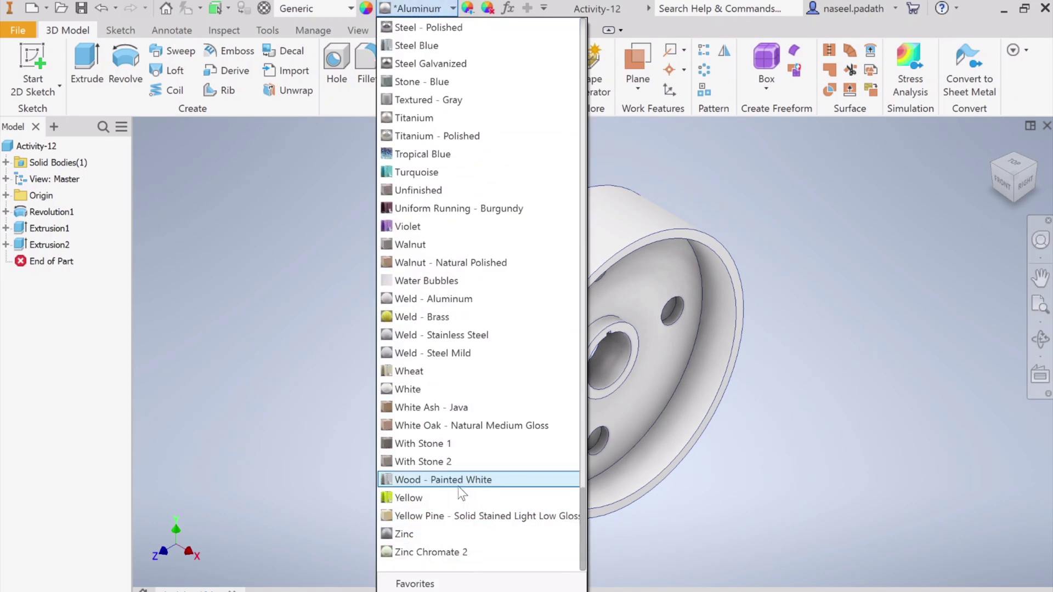
left_click(415, 534)
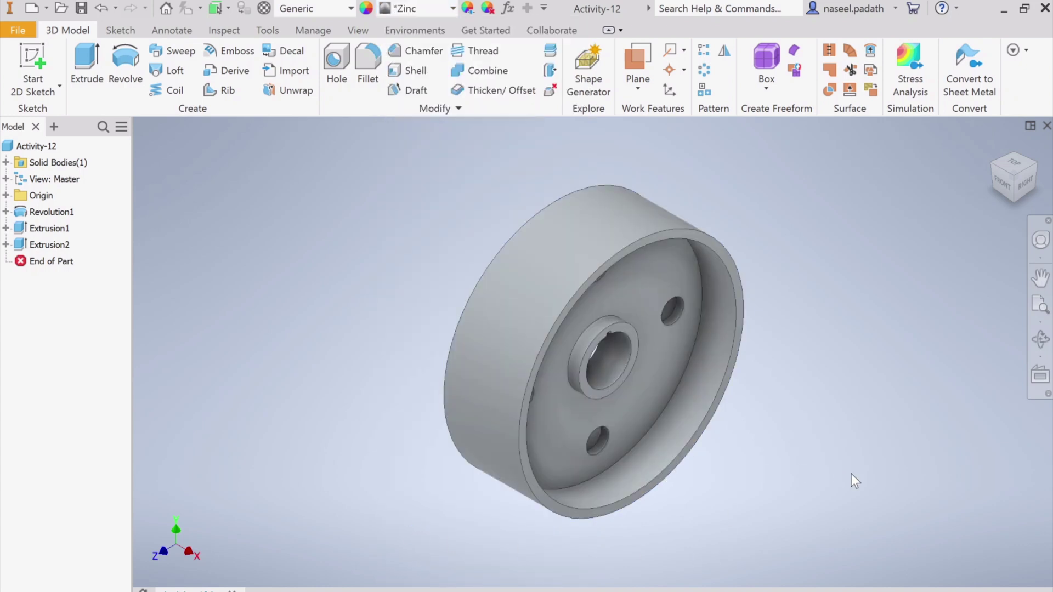